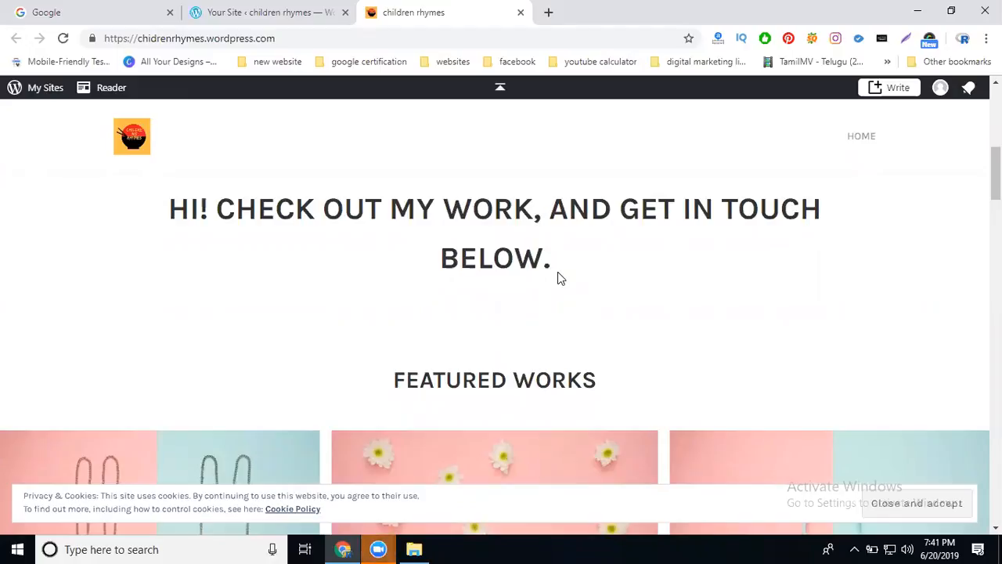
scroll(482, 317, up, 4)
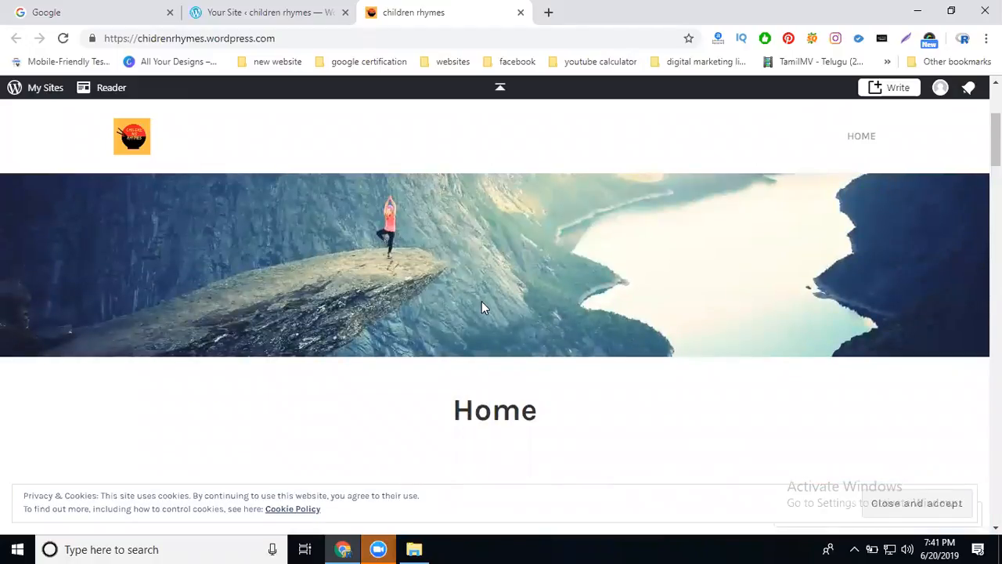
scroll(482, 306, up, 2)
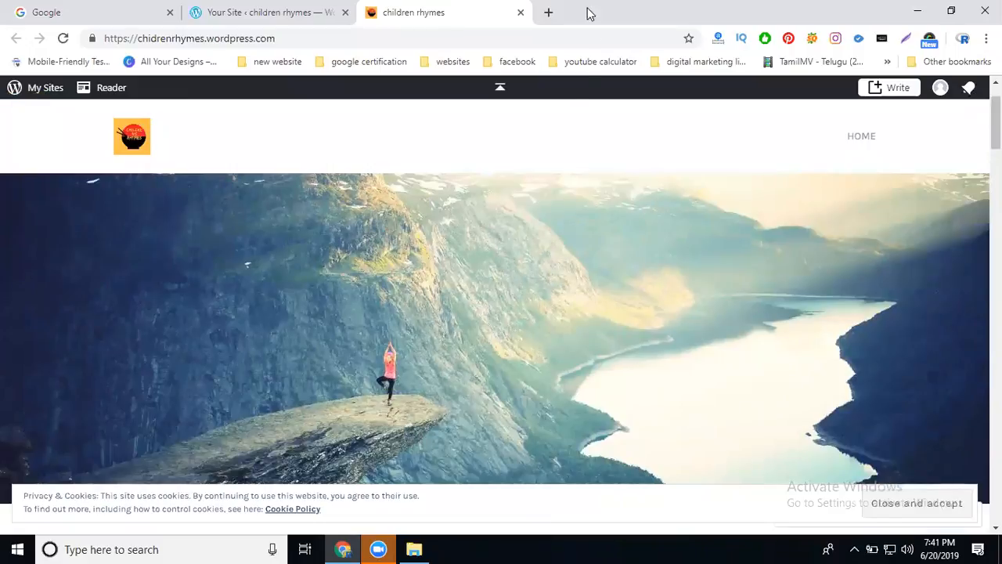
click(440, 37)
key(ctrl+c)
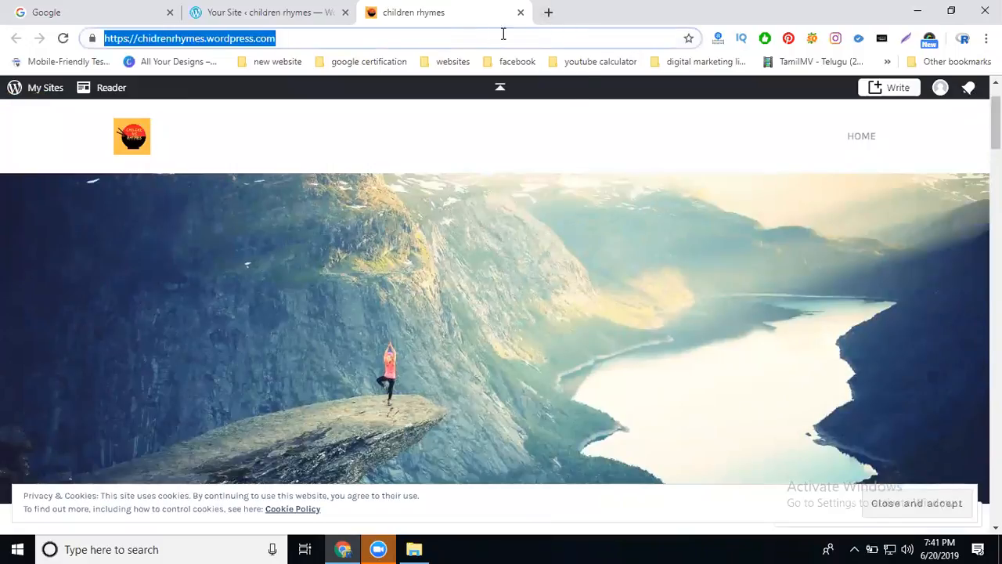
click(547, 12)
key(ctrl+v)
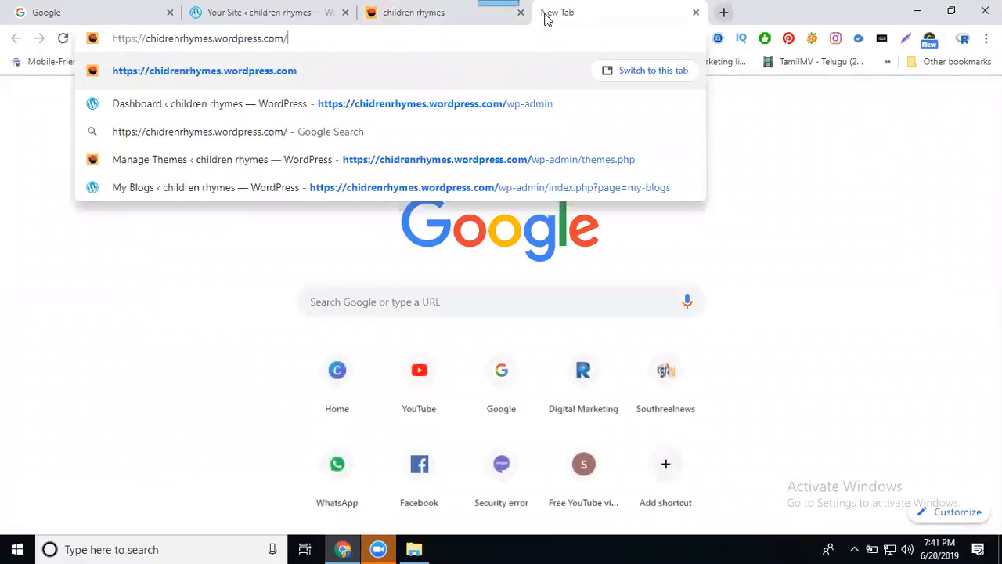
text(wp-admin)
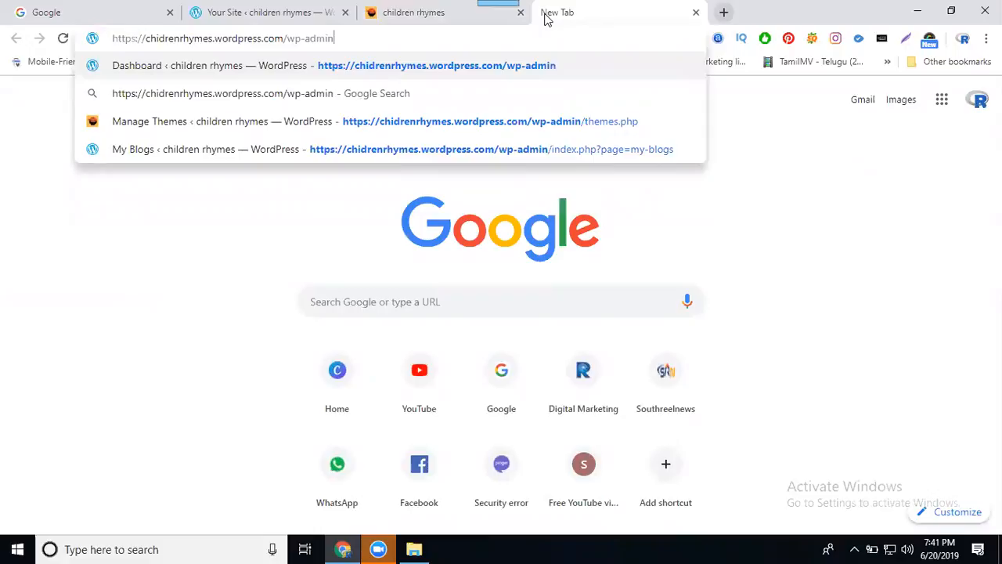
key(Return)
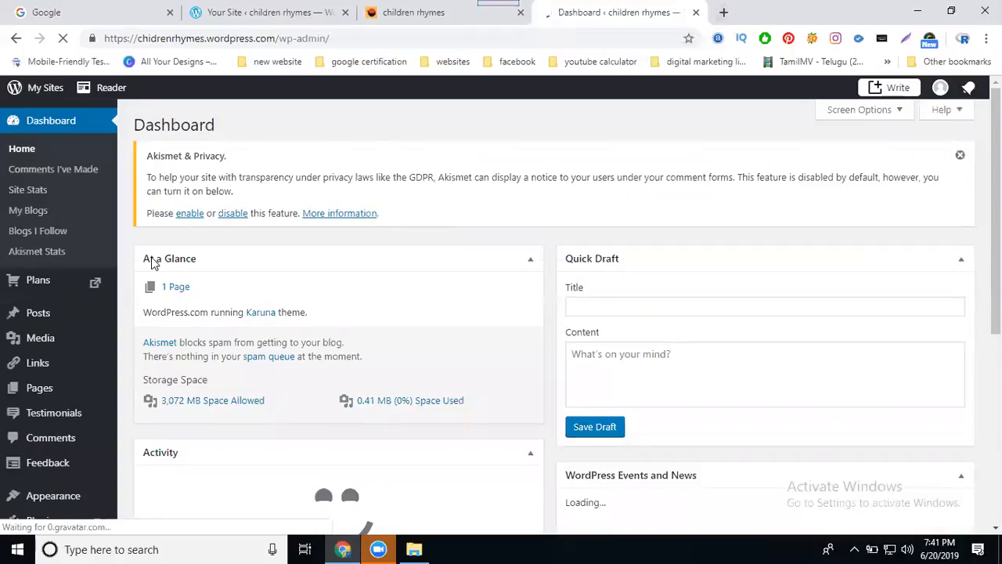
List the site's pages, check the live site's menu for the matching page, and open Home for editing.
click(38, 396)
click(392, 12)
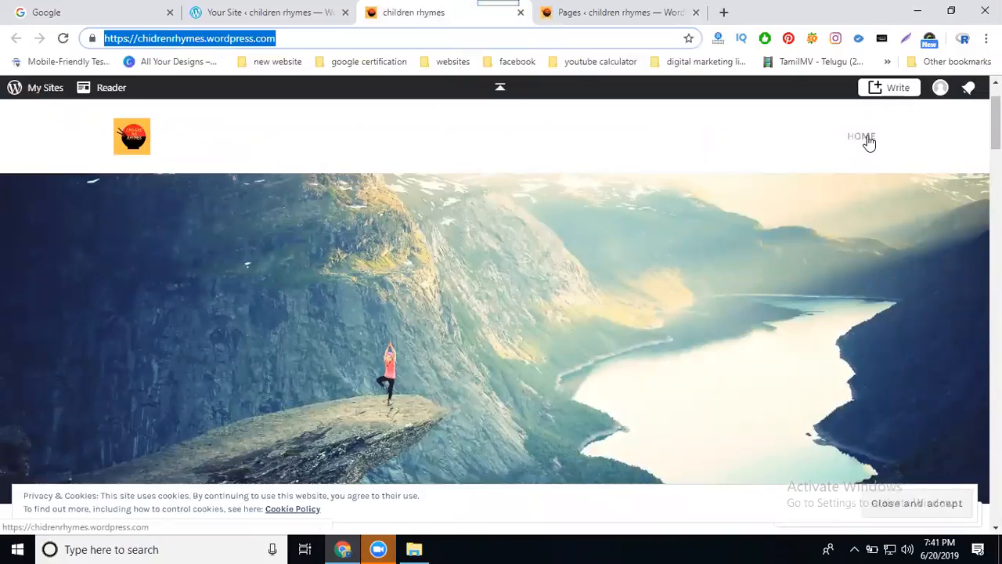
click(593, 14)
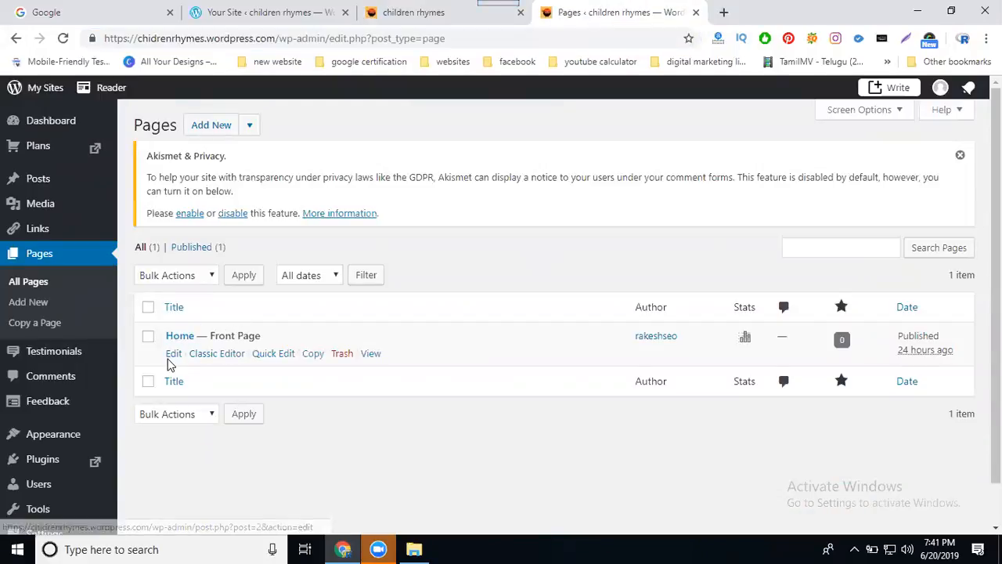
click(173, 357)
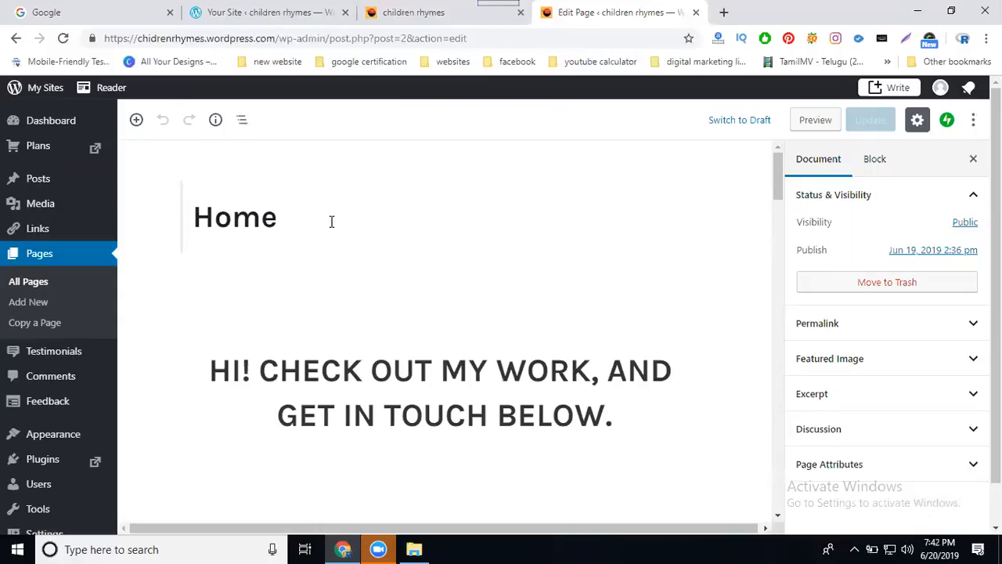
Remove the CLIENTS heading block from the Home page.
scroll(331, 230, down, 3)
scroll(331, 238, down, 15)
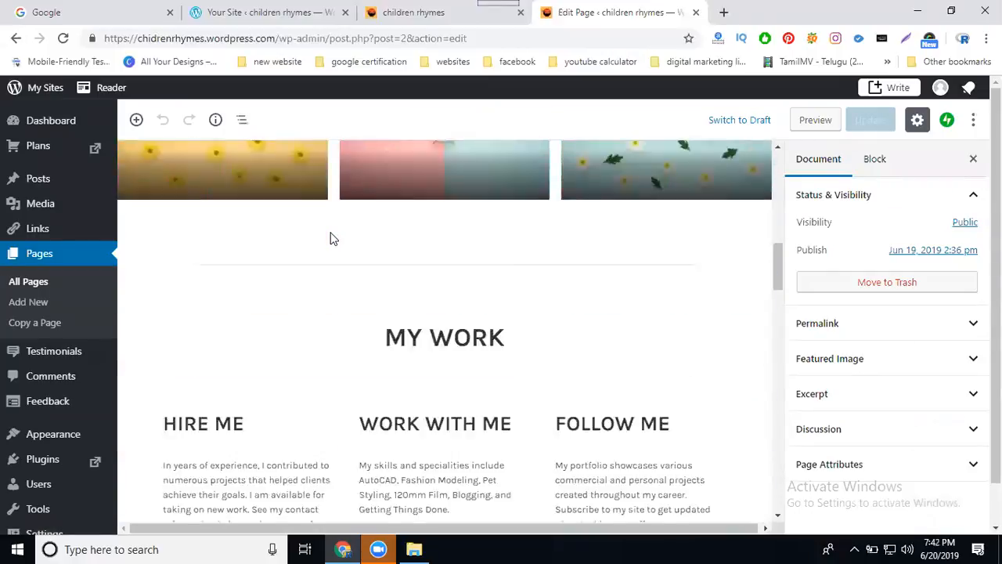
scroll(331, 238, down, 5)
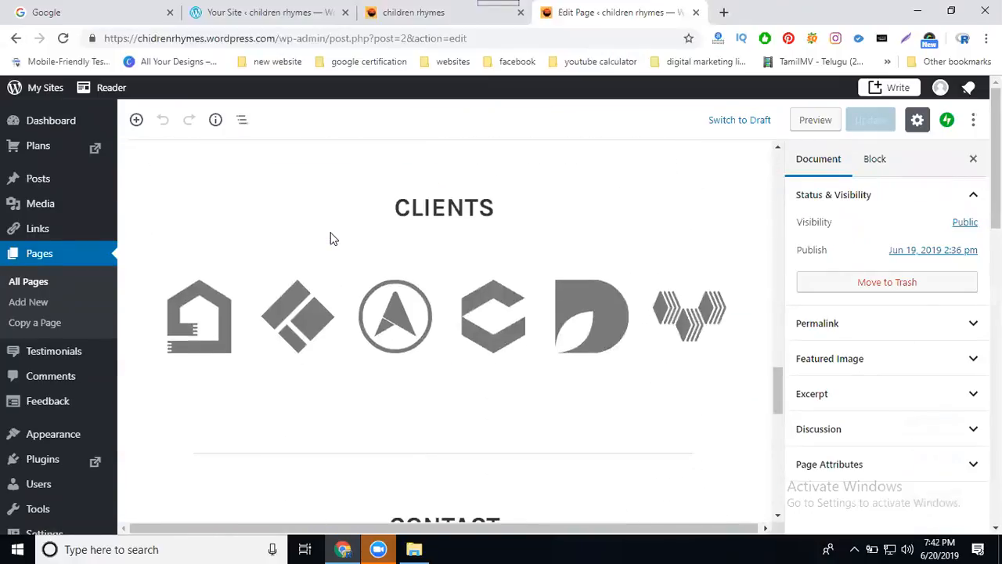
scroll(331, 237, up, 2)
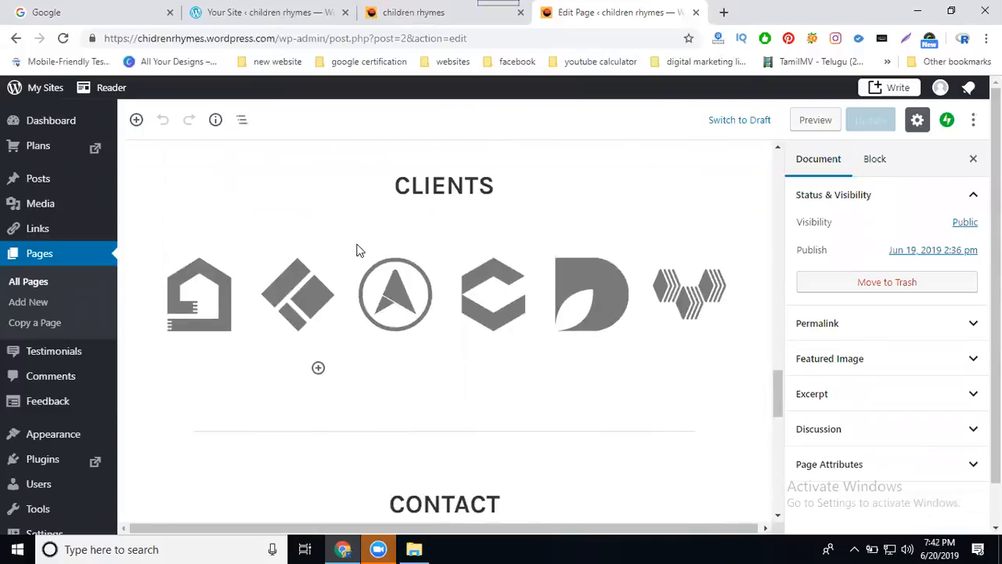
click(465, 190)
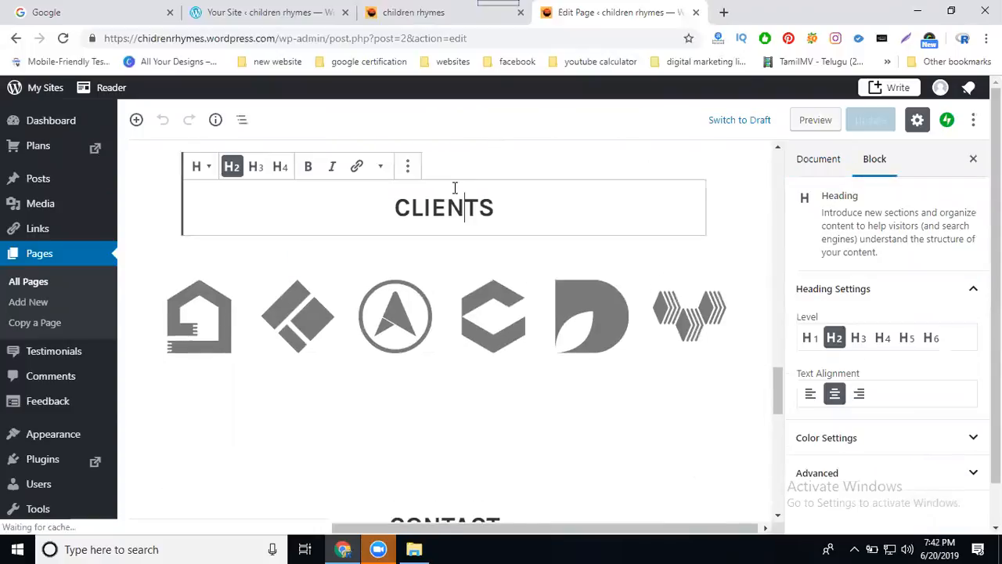
click(408, 167)
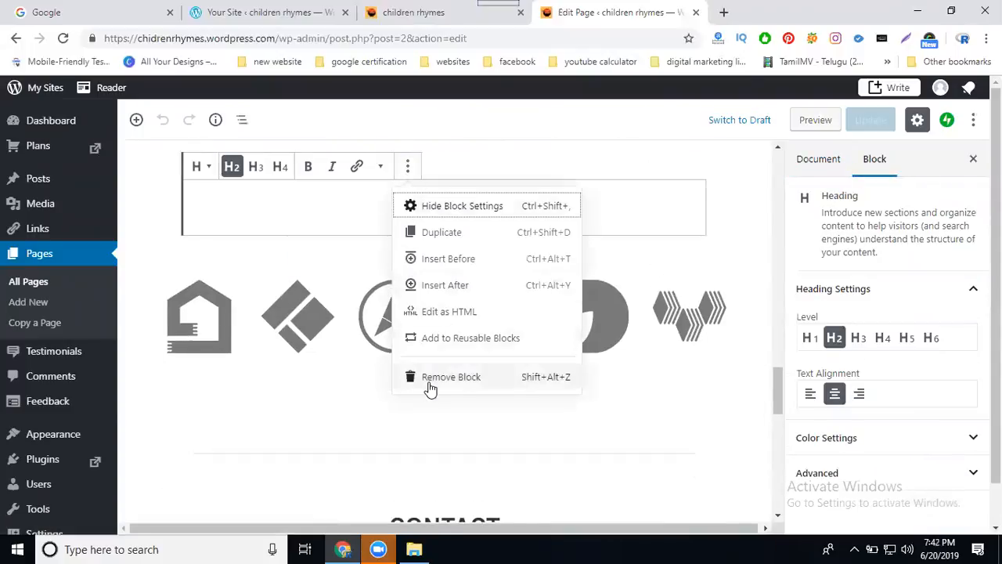
click(429, 386)
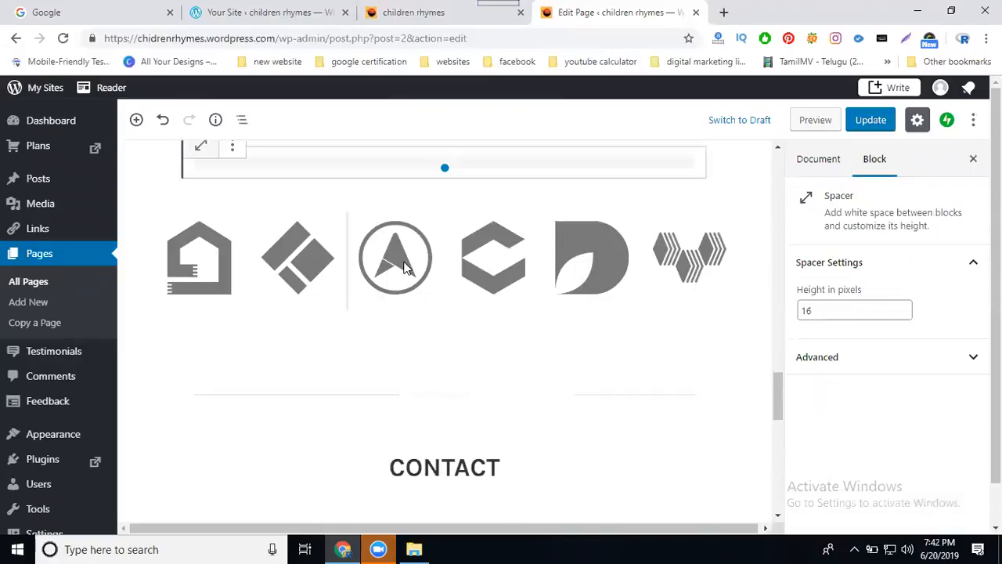
Remove the spacer block and the separator block directly above the row of client logos.
click(232, 147)
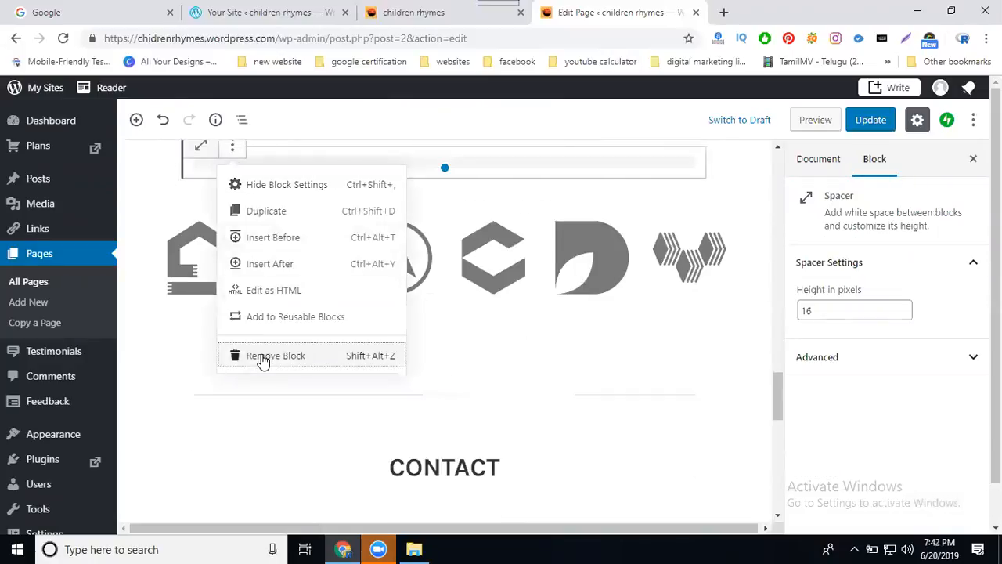
click(263, 357)
click(236, 307)
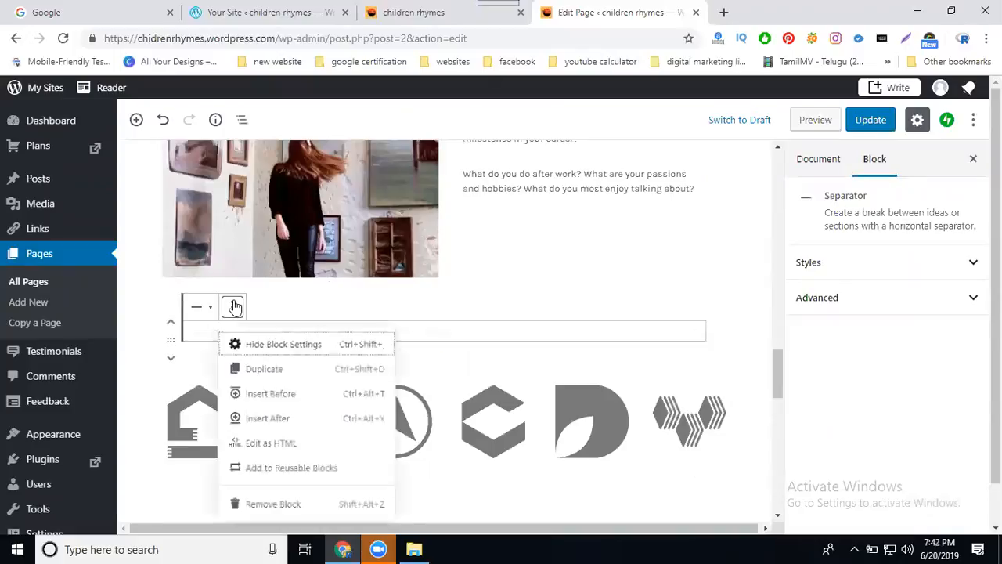
click(261, 520)
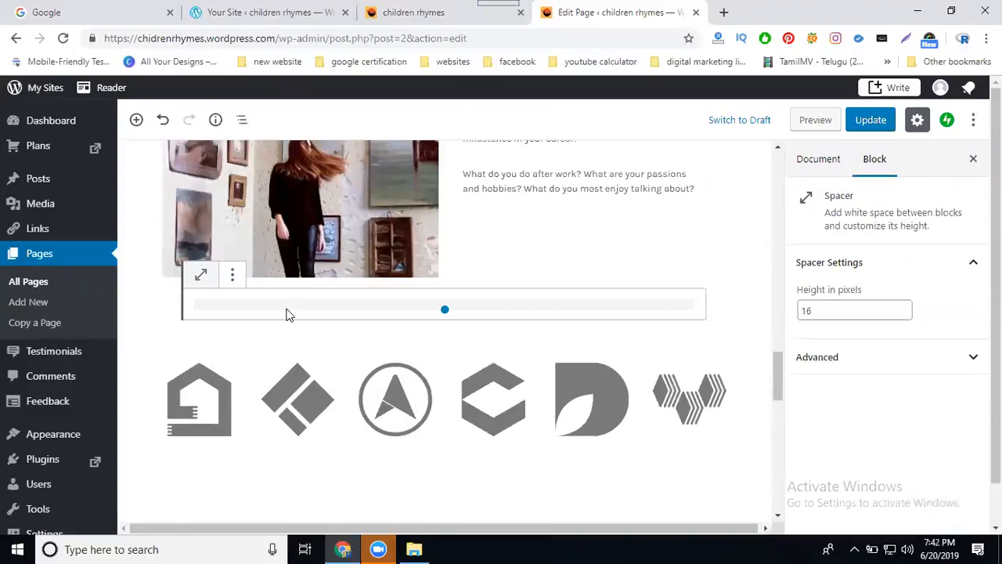
Delete all remaining content blocks from the Home page, keeping only its title, and update the page.
click(310, 381)
click(365, 338)
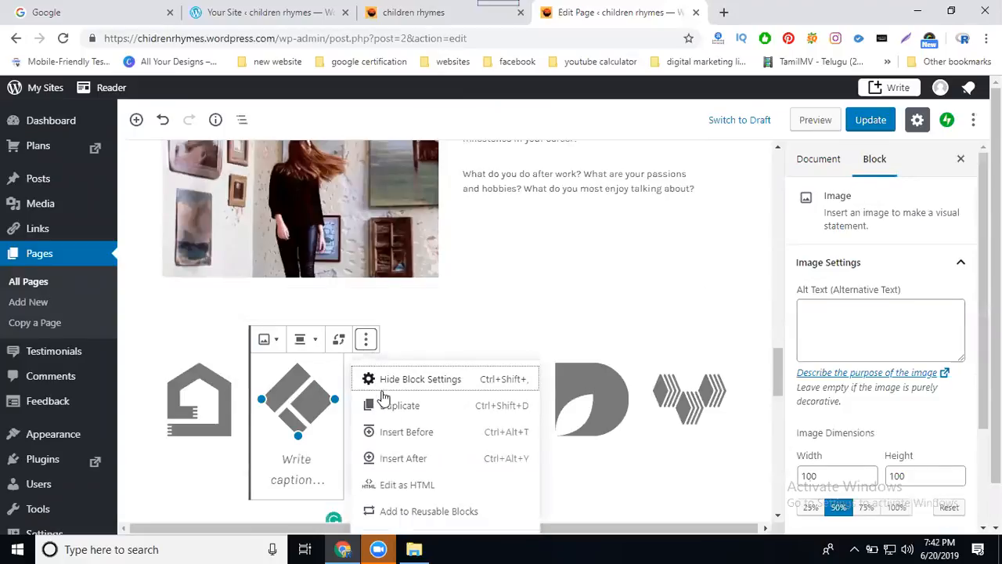
scroll(422, 465, down, 1)
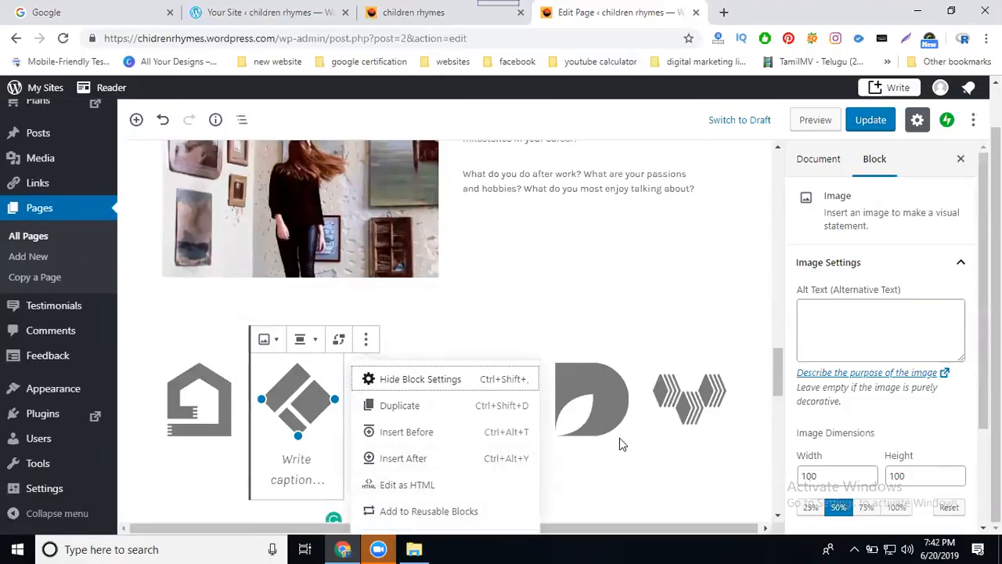
scroll(650, 344, down, 1)
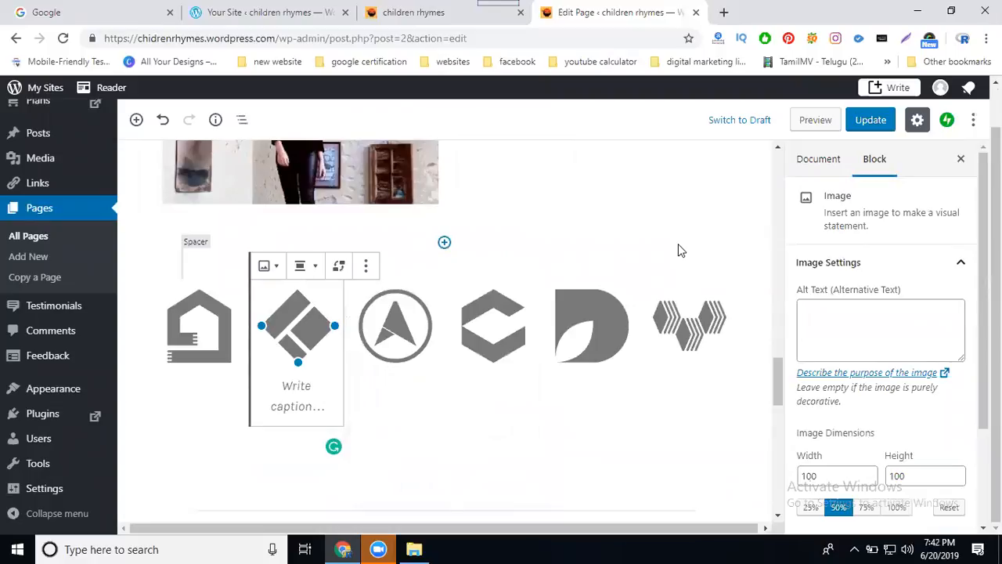
key(ctrl+a)
key(Delete)
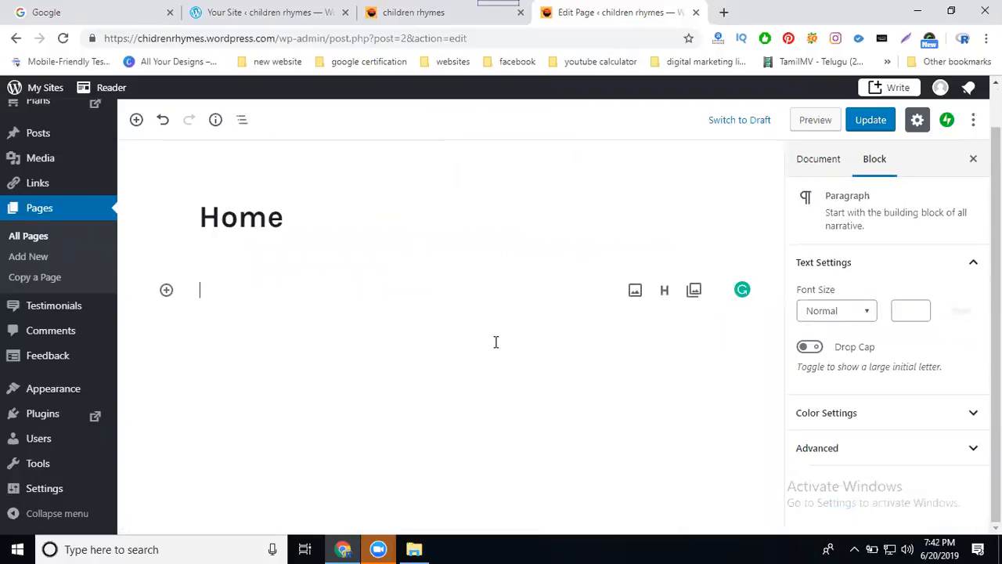
click(877, 121)
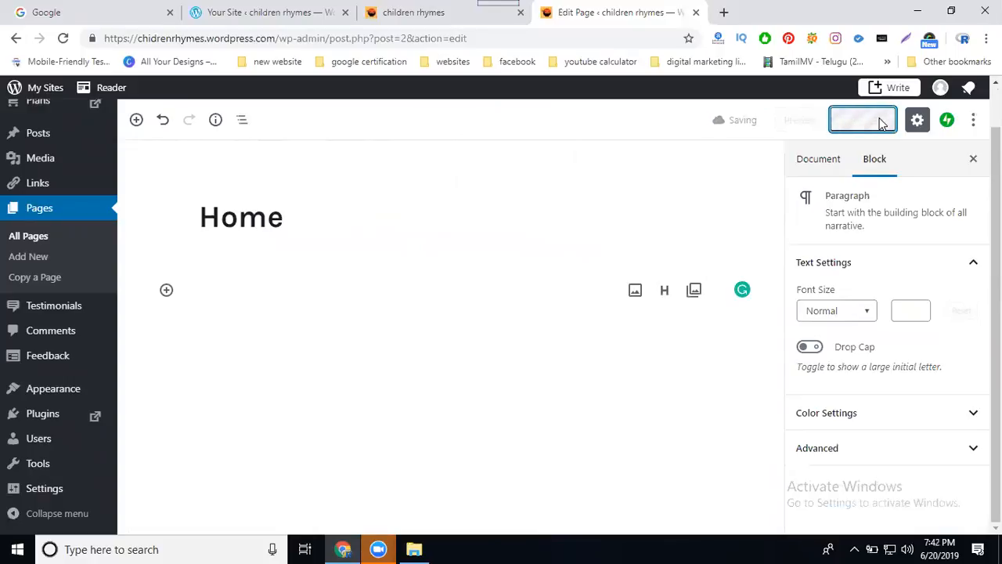
Reload the live site, open its Home menu link, and examine the page content below the header image.
click(431, 16)
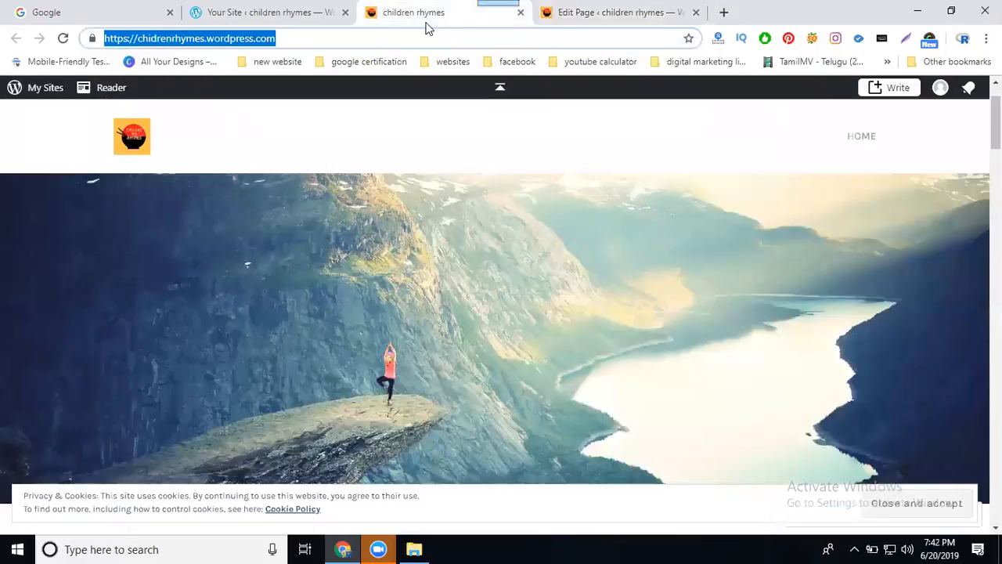
click(64, 40)
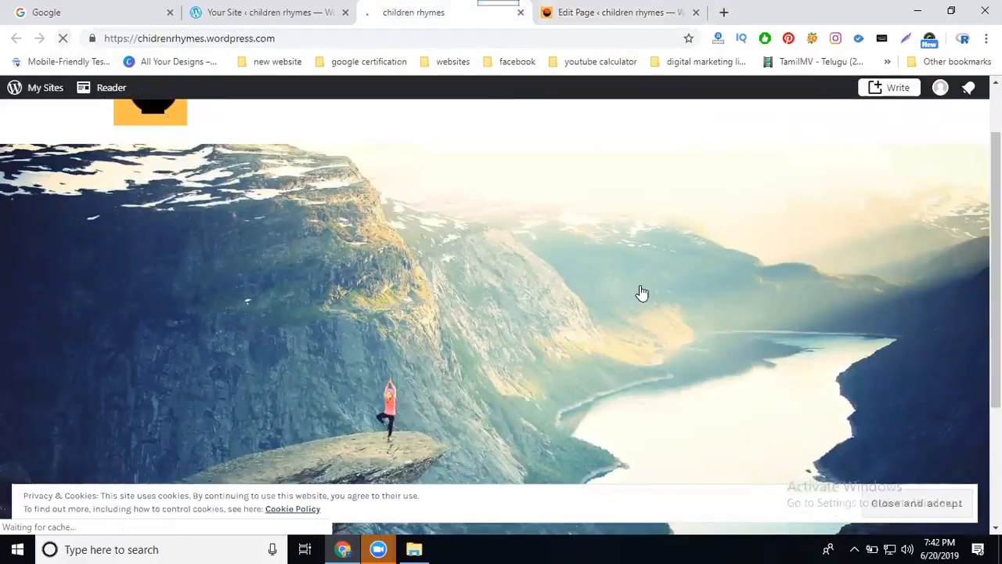
scroll(680, 286, down, 3)
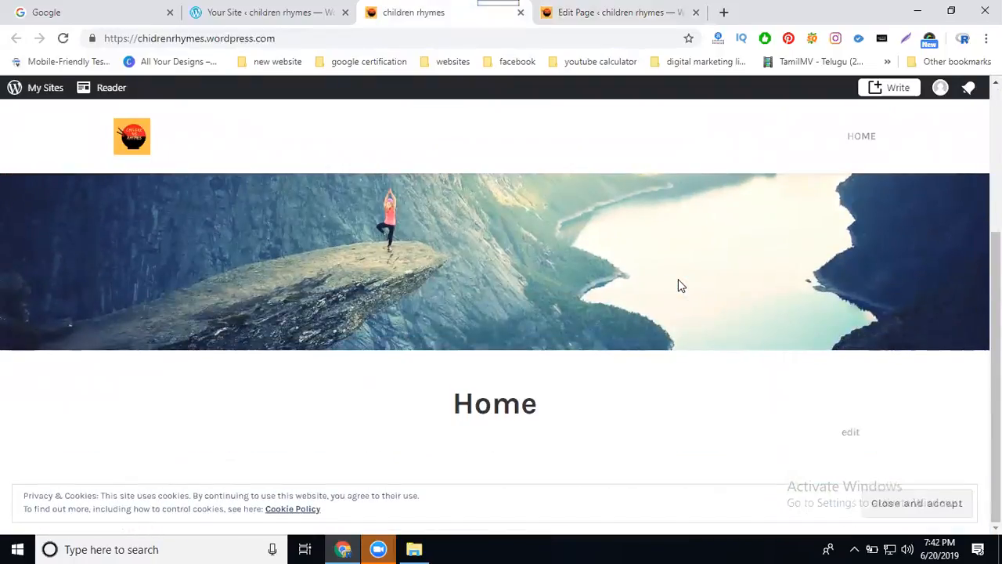
scroll(678, 279, up, 3)
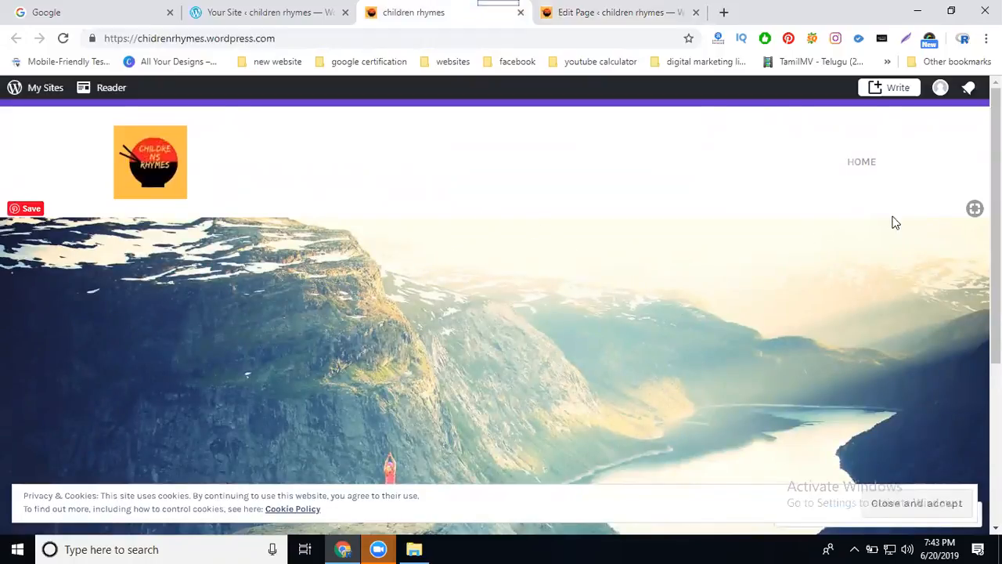
click(861, 165)
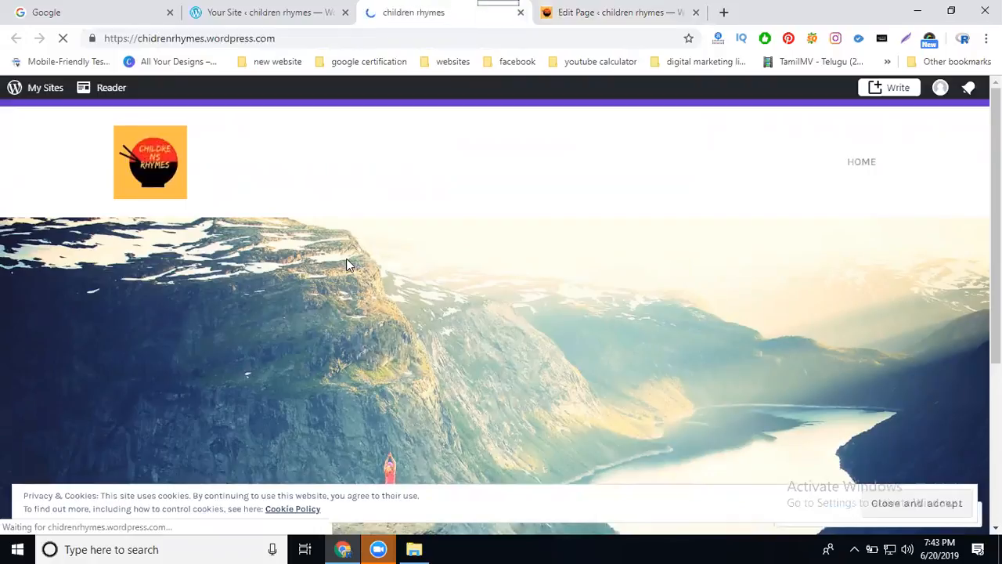
scroll(479, 310, down, 2)
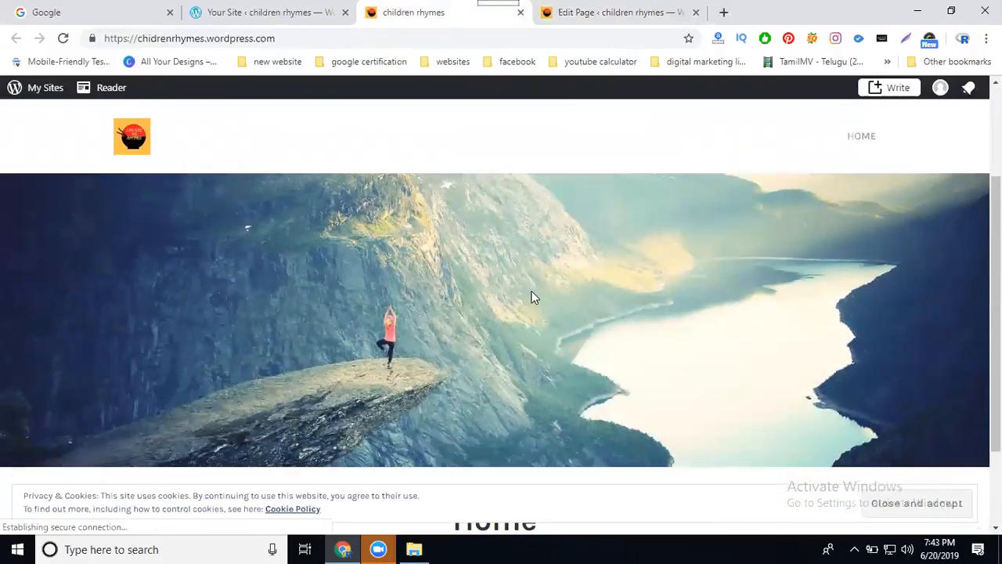
scroll(509, 274, down, 2)
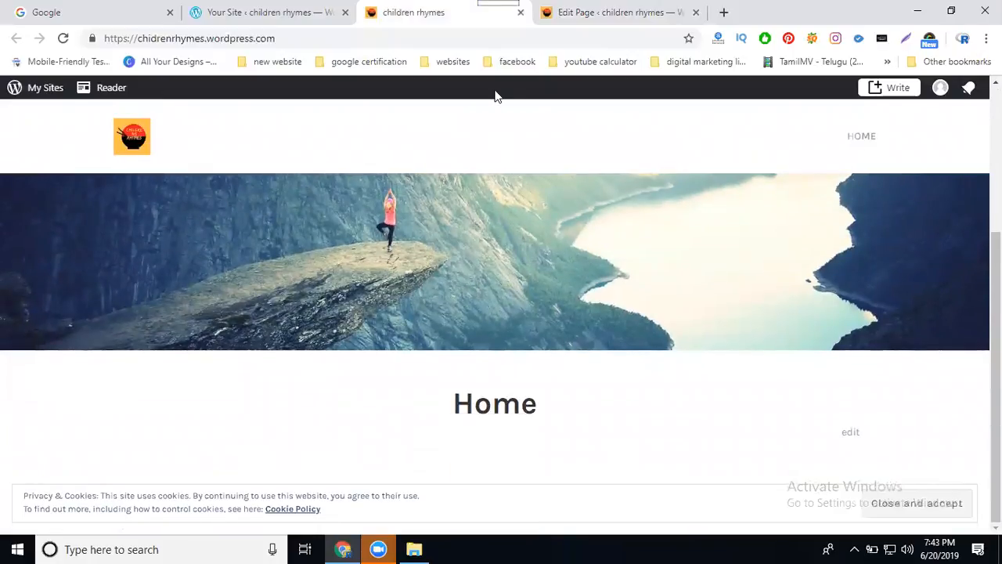
Return to the site admin and open the Colors & Backgrounds settings in the theme customizer.
click(552, 22)
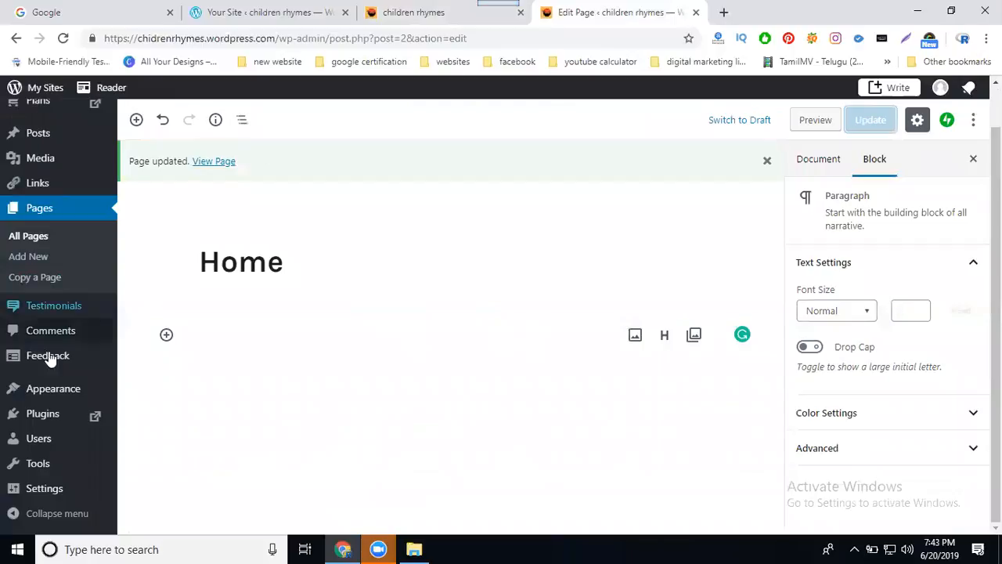
click(53, 395)
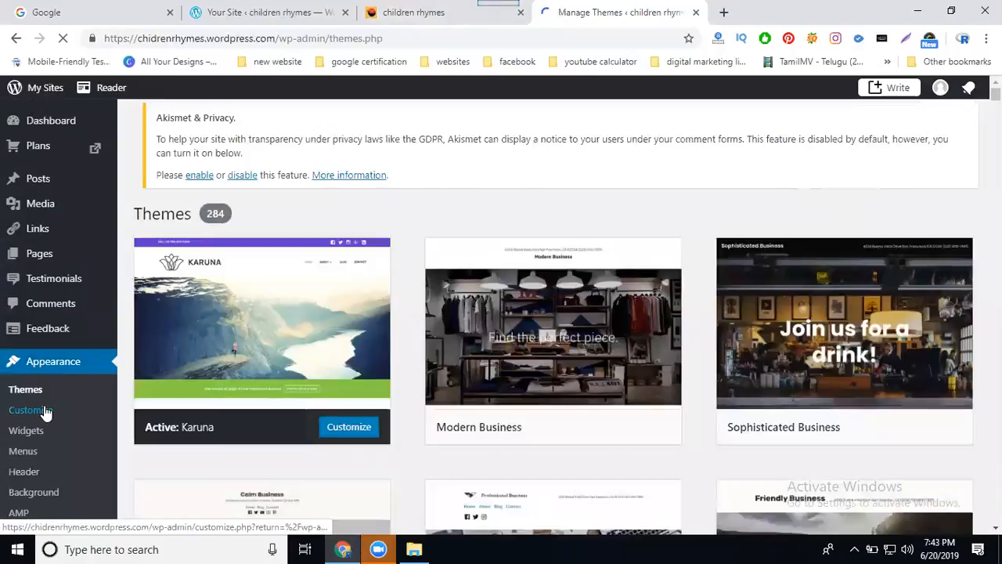
click(45, 410)
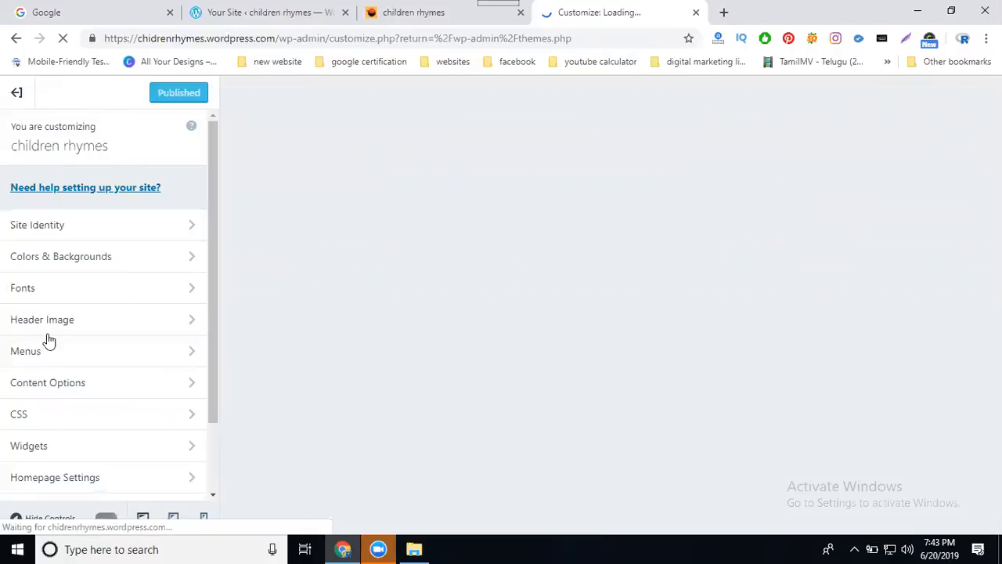
click(56, 259)
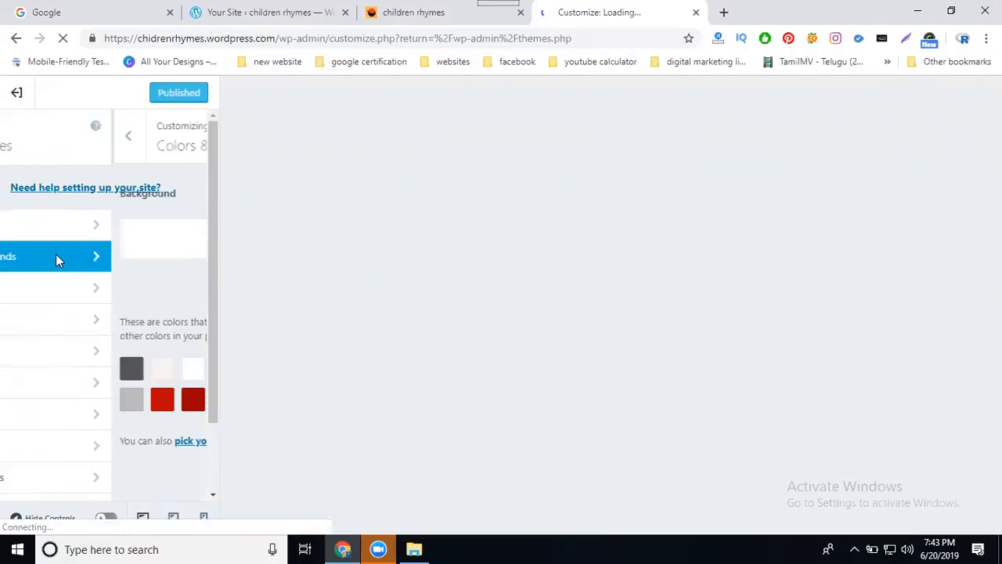
scroll(432, 296, down, 3)
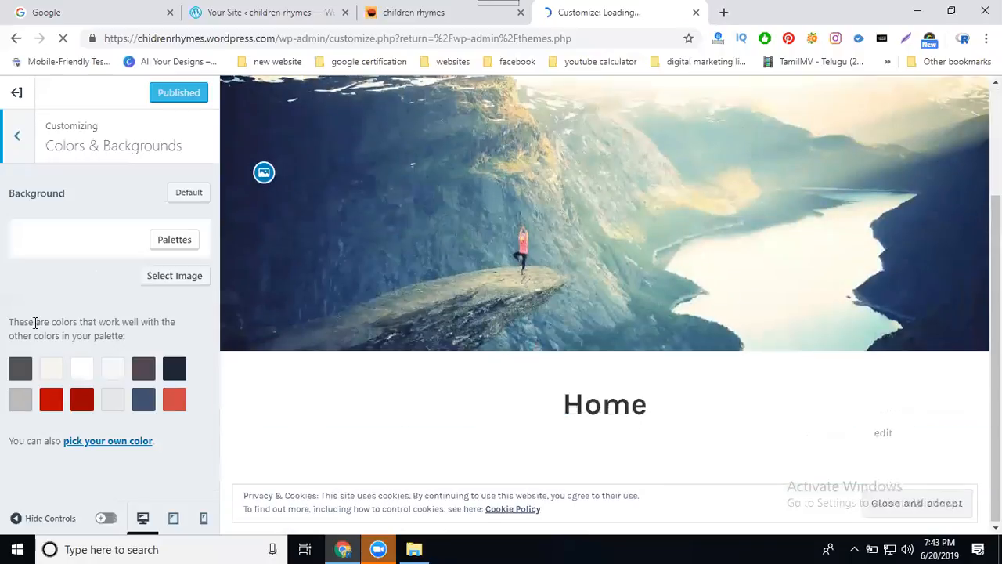
Hide the current header image in the theme customizer's Header Image settings and publish the change.
click(17, 136)
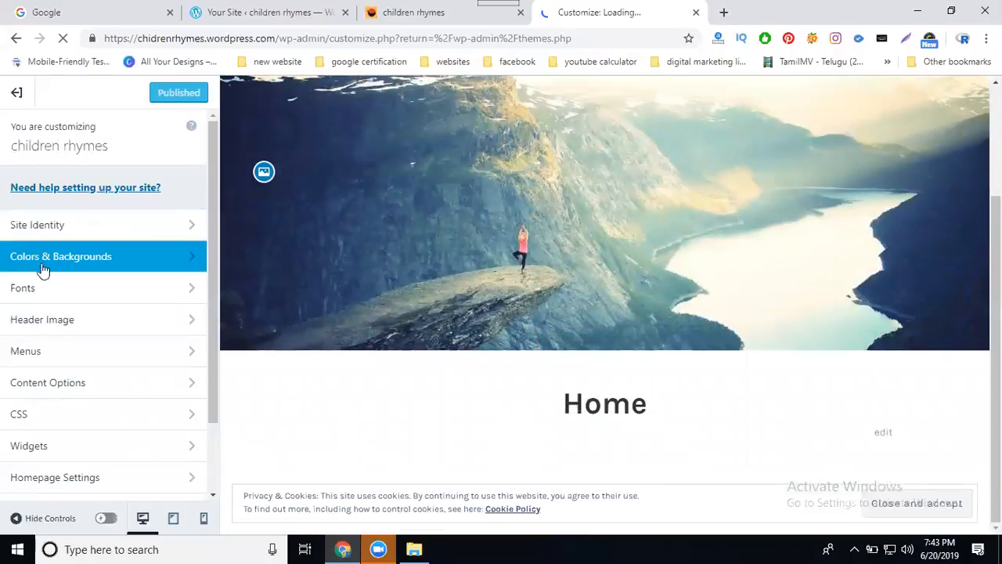
click(54, 321)
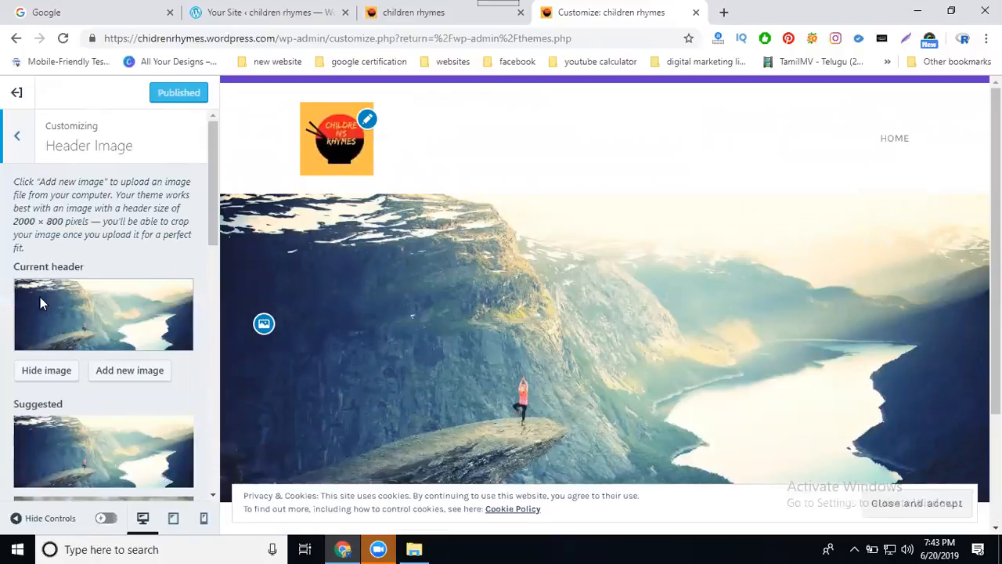
click(52, 376)
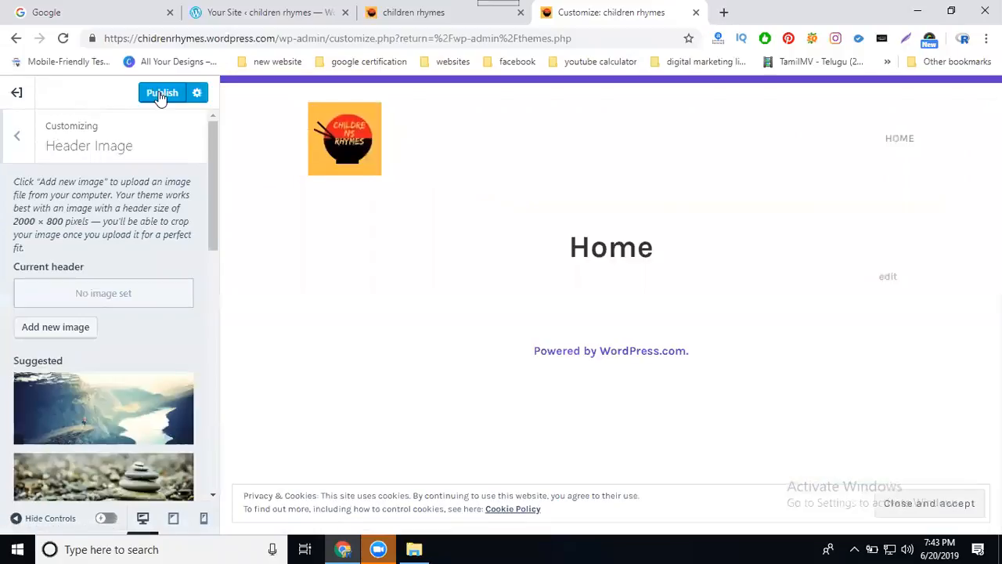
click(161, 93)
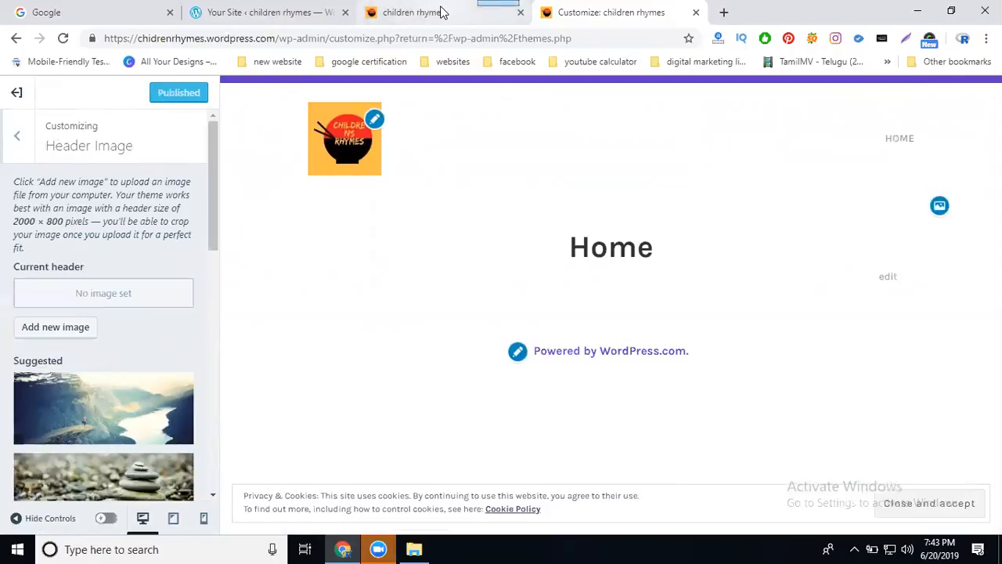
Reload the live site, check how its header area looks, and return to the theme customizer.
click(414, 11)
click(62, 39)
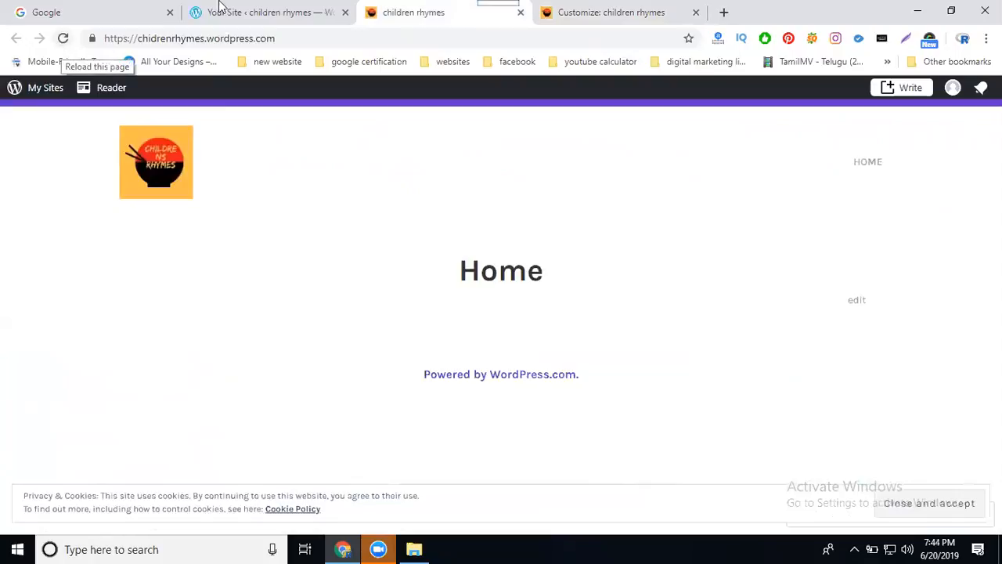
click(611, 11)
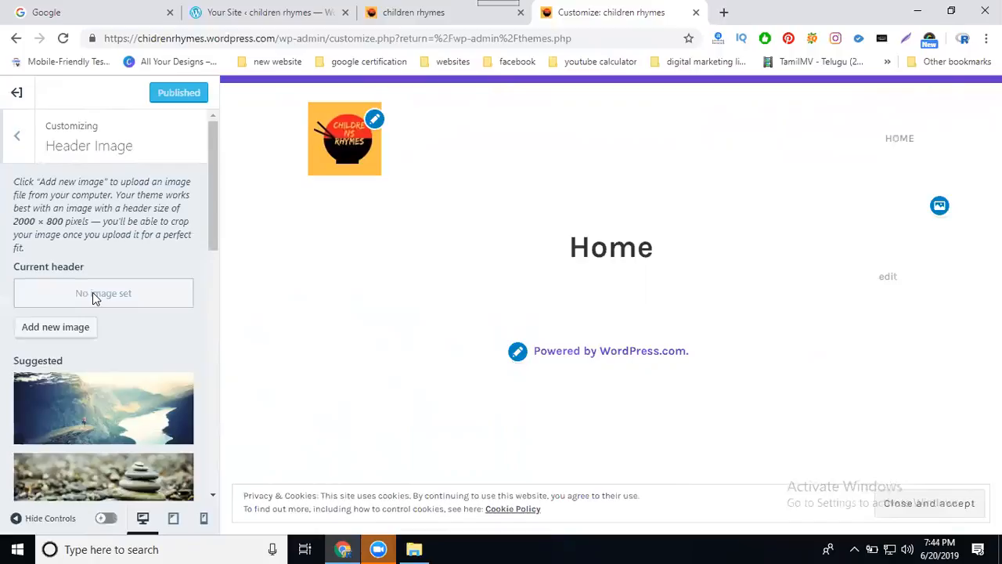
Exit the theme customizer and open the Home page from the site's page list for editing.
click(10, 141)
click(15, 93)
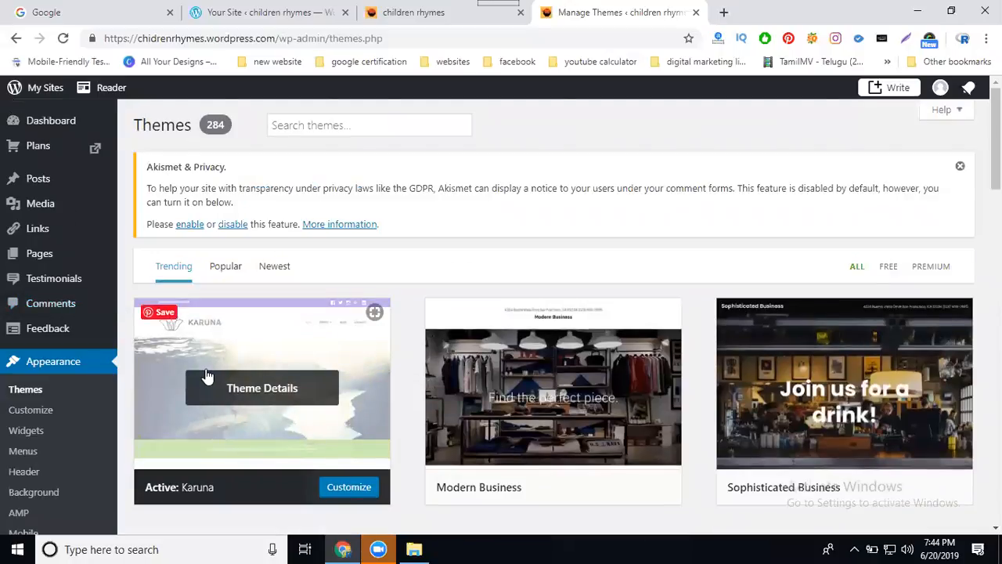
click(411, 13)
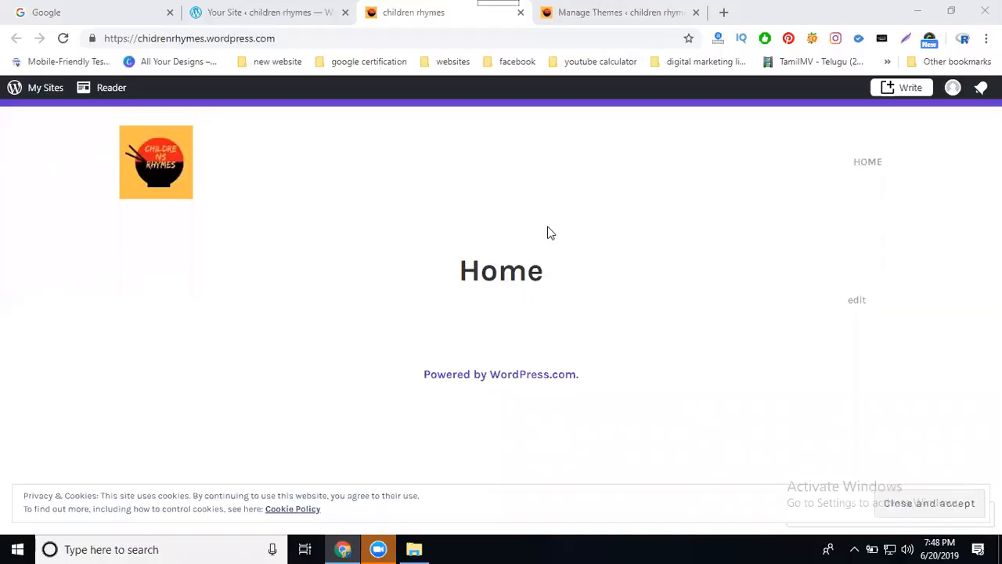
click(586, 16)
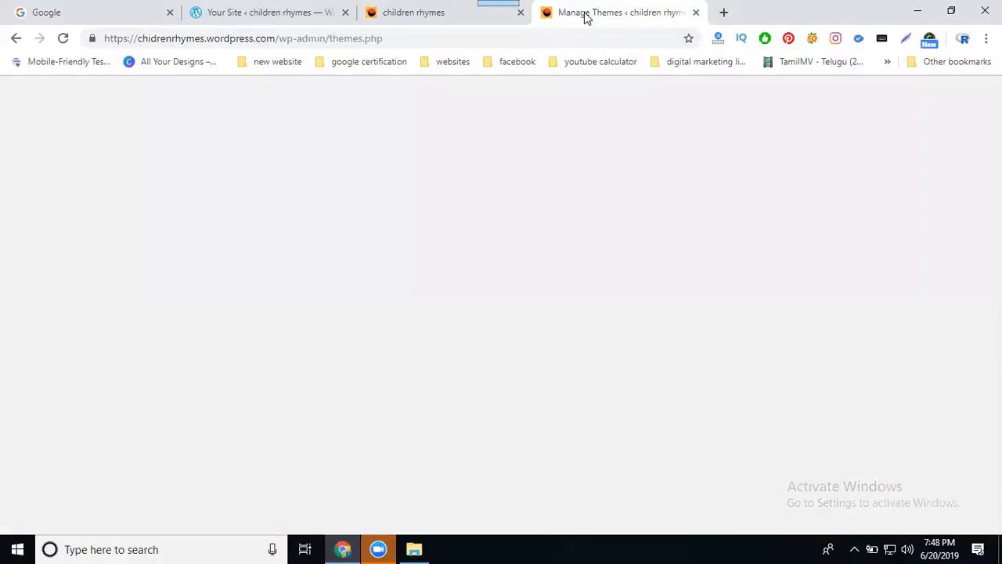
click(37, 256)
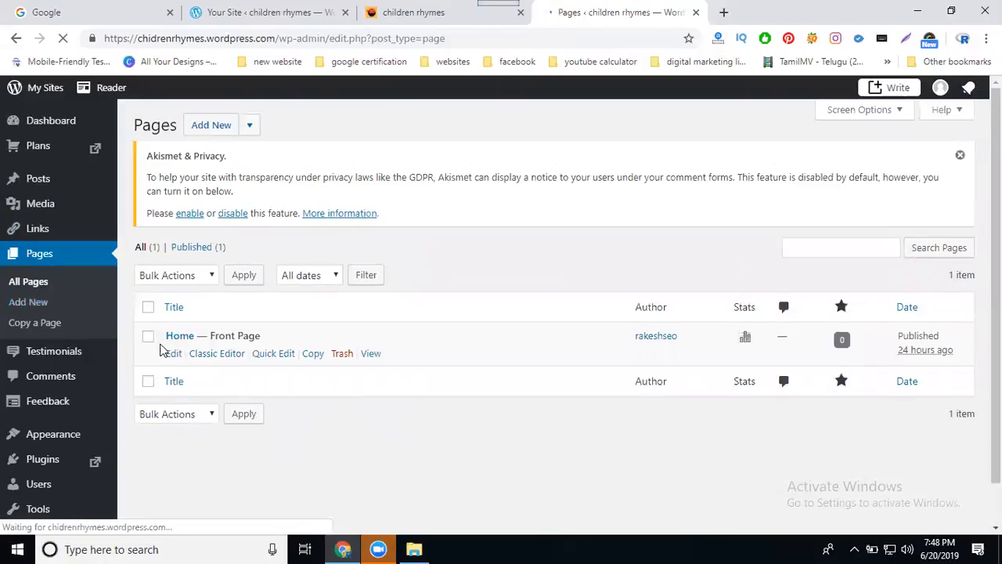
click(173, 354)
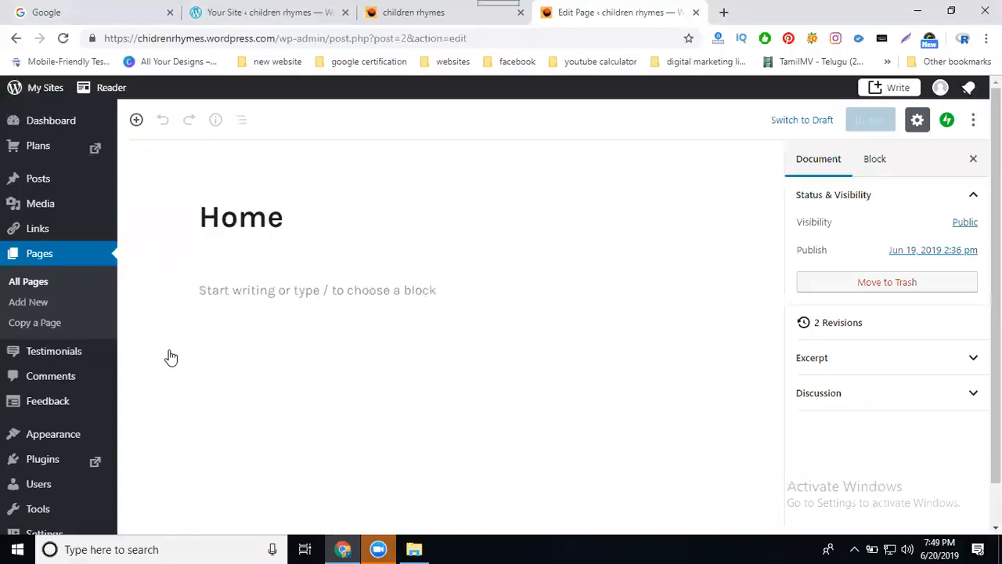
Insert the image "Childrens Rhymes in Telugu, Hindi, English, Tamil, Kannada" from Downloads below the Home title, copying its file name while choosing it.
click(240, 291)
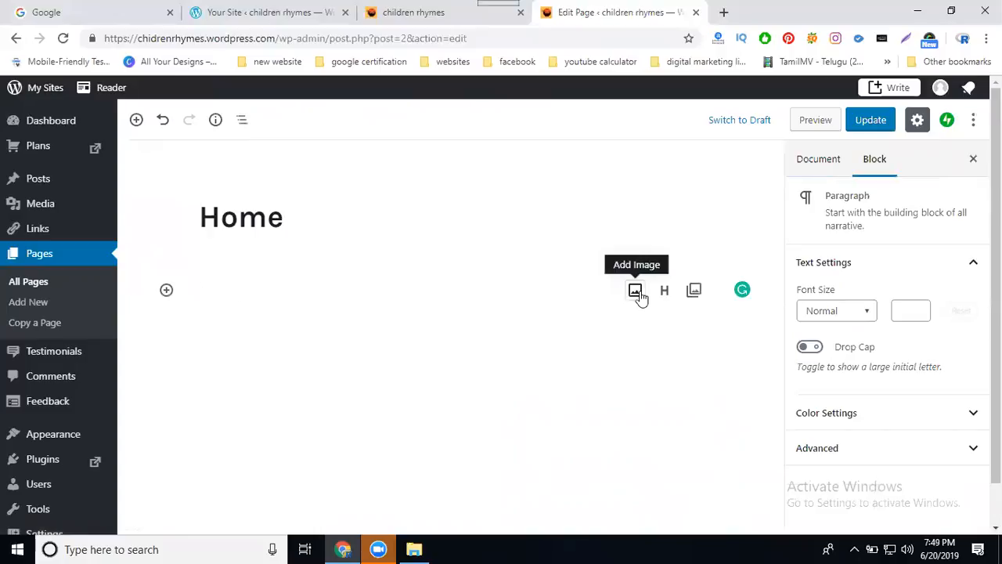
click(637, 294)
click(408, 362)
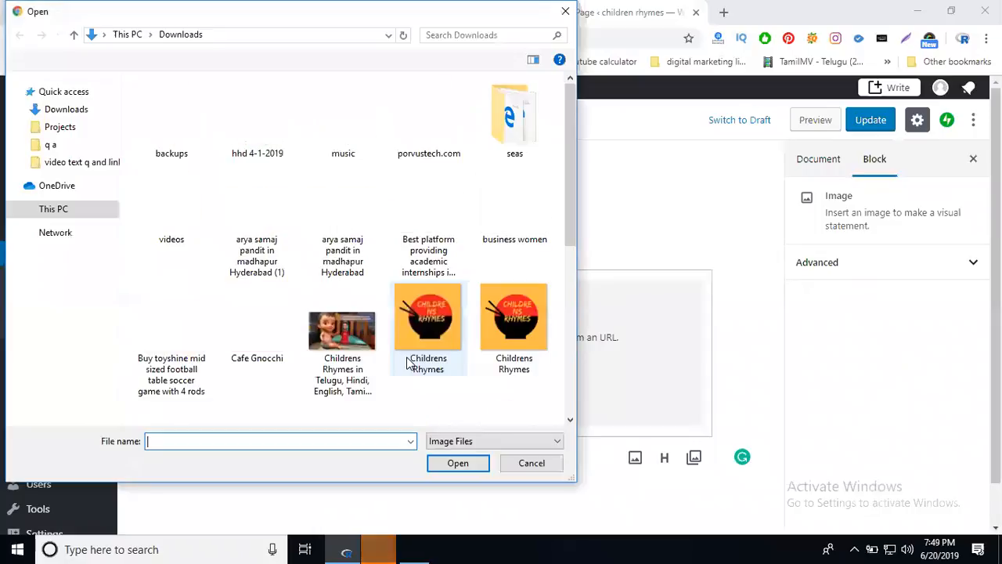
click(342, 381)
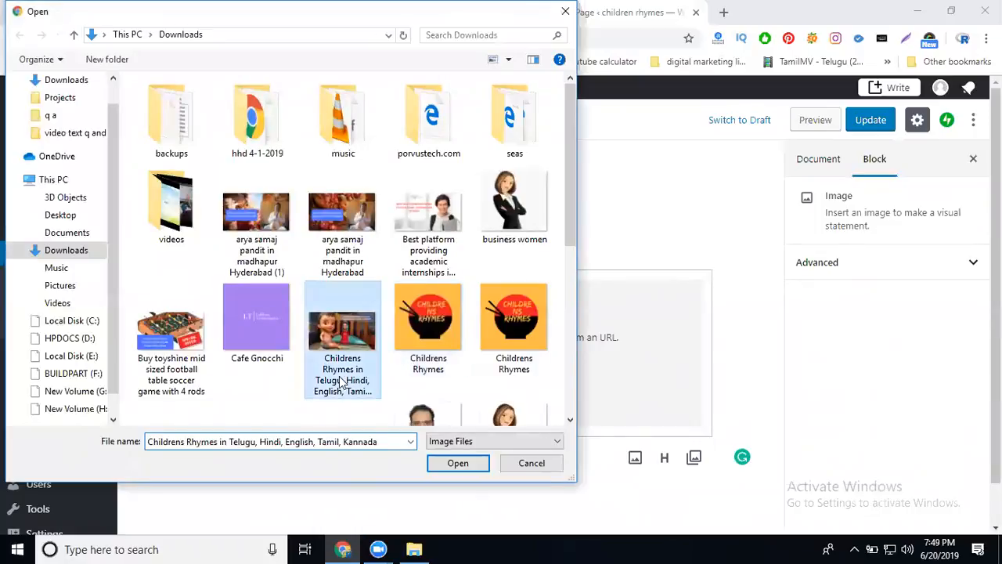
click(344, 380)
key(ctrl+c)
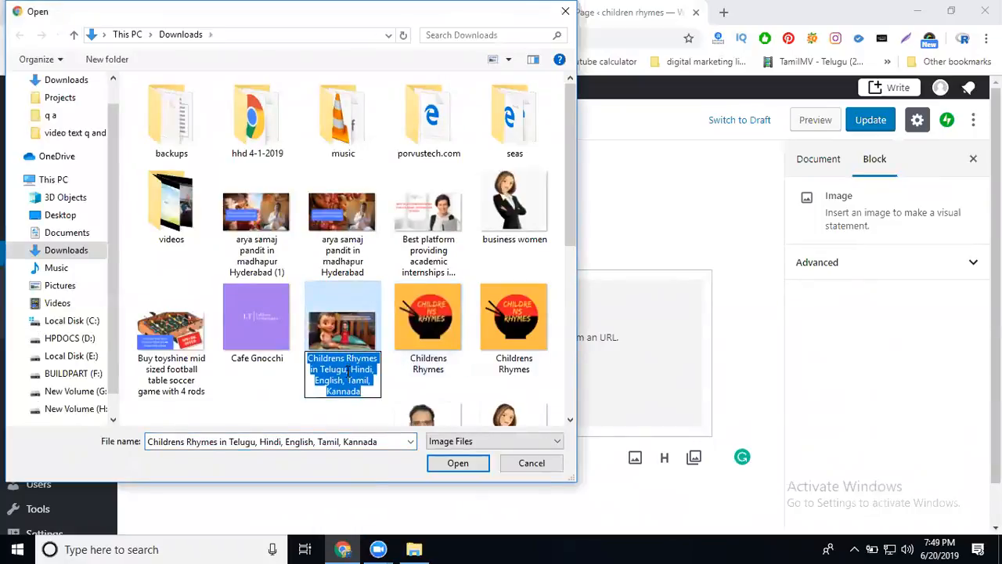
click(350, 354)
double_click(350, 354)
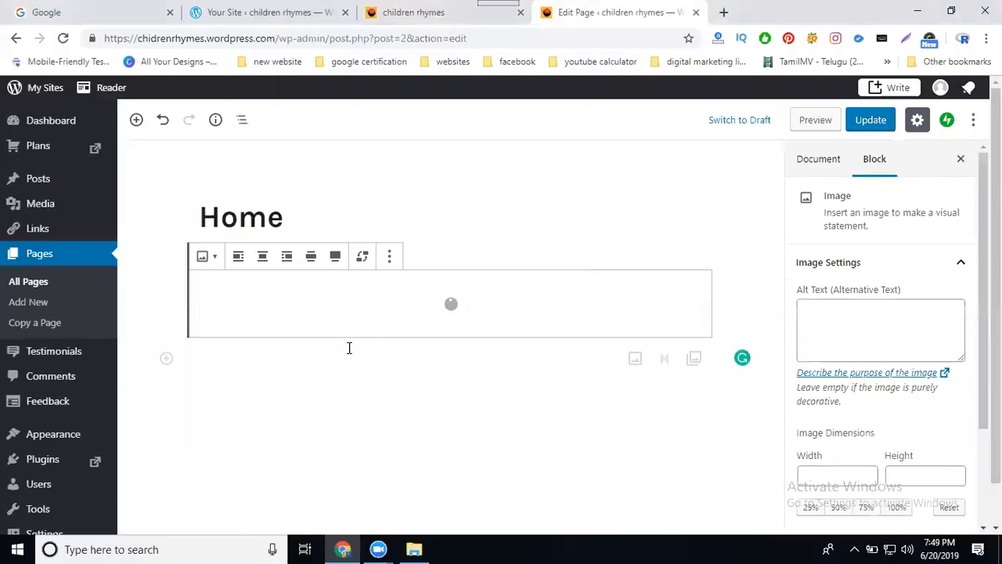
scroll(352, 350, down, 3)
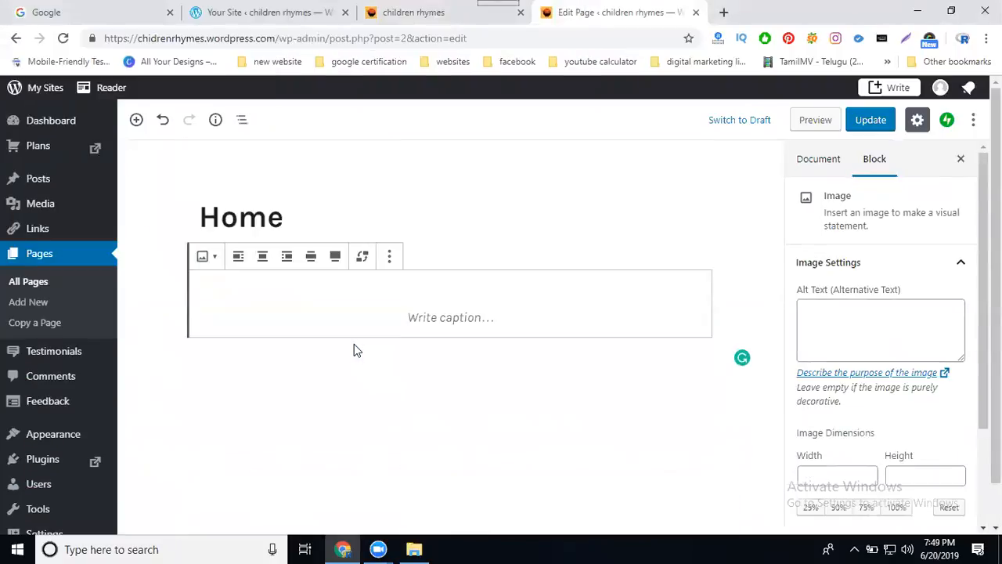
scroll(382, 348, down, 3)
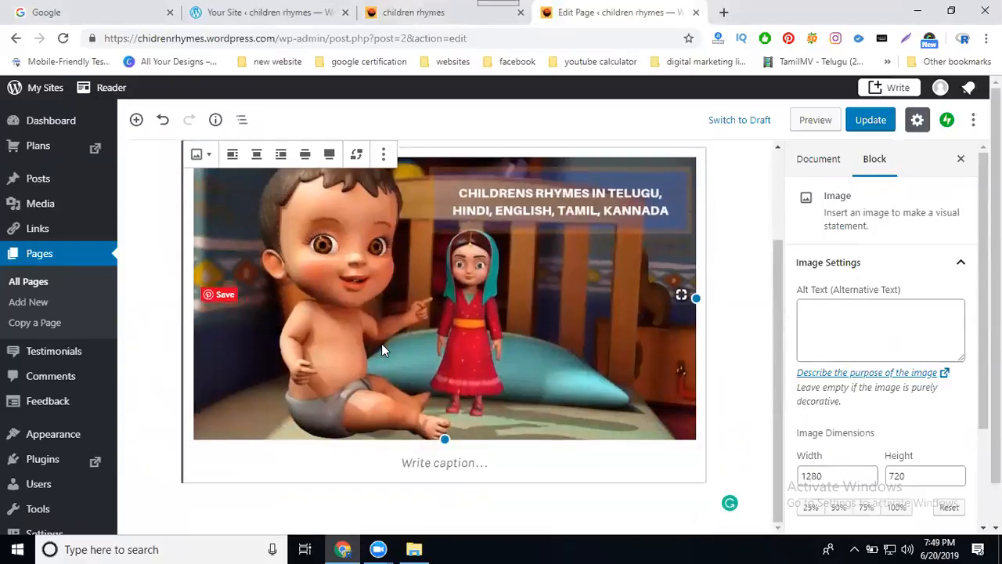
Add a paragraph below the image reading "Childrens Rhymes in Telugu, Hindi, English, Tamil, Kannada", followed by two empty paragraphs.
click(336, 517)
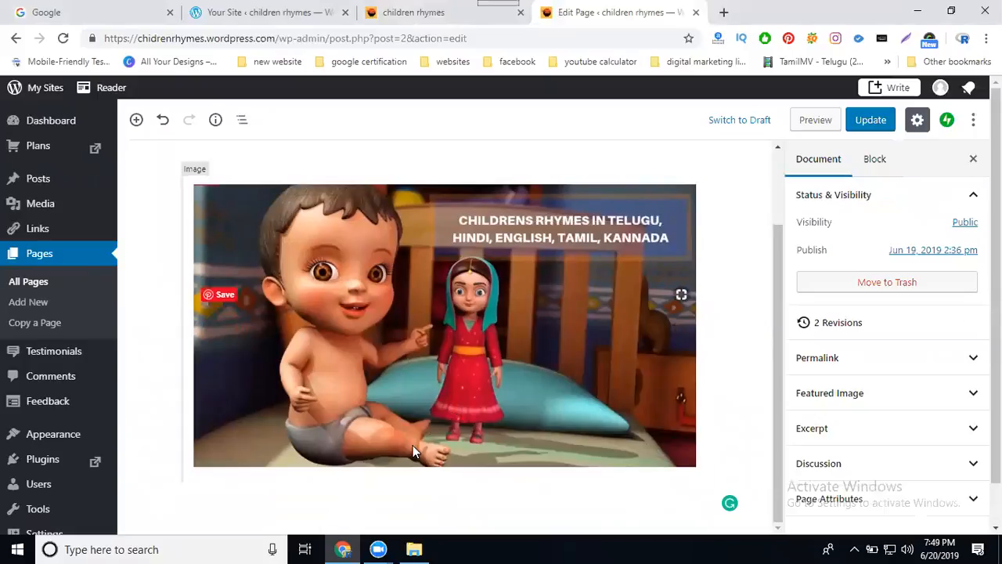
click(486, 498)
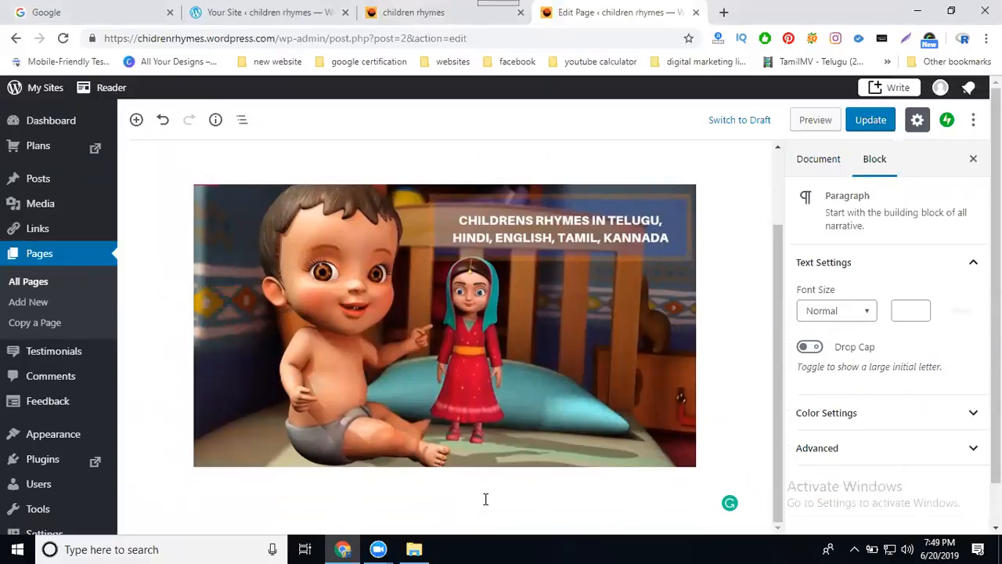
click(137, 121)
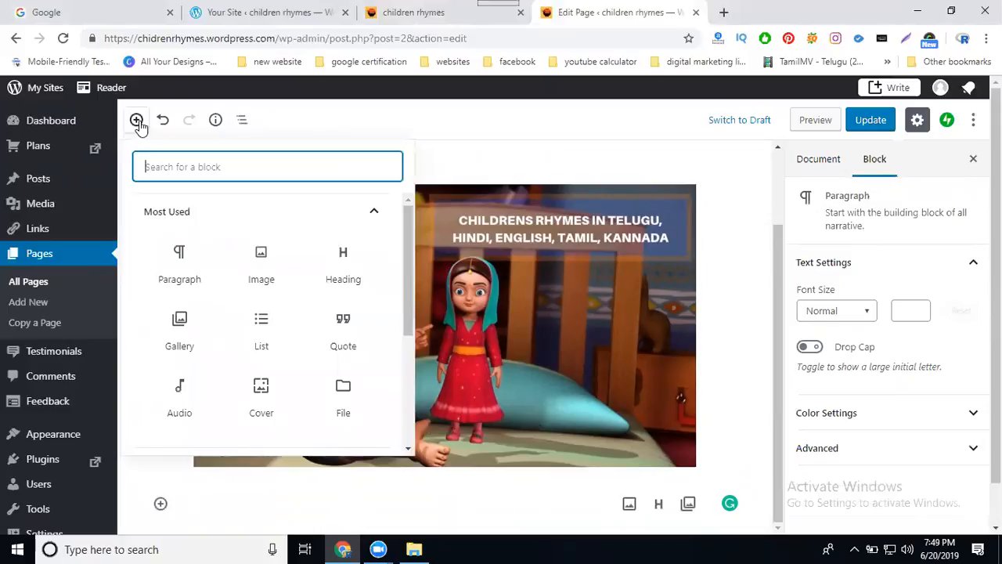
click(186, 274)
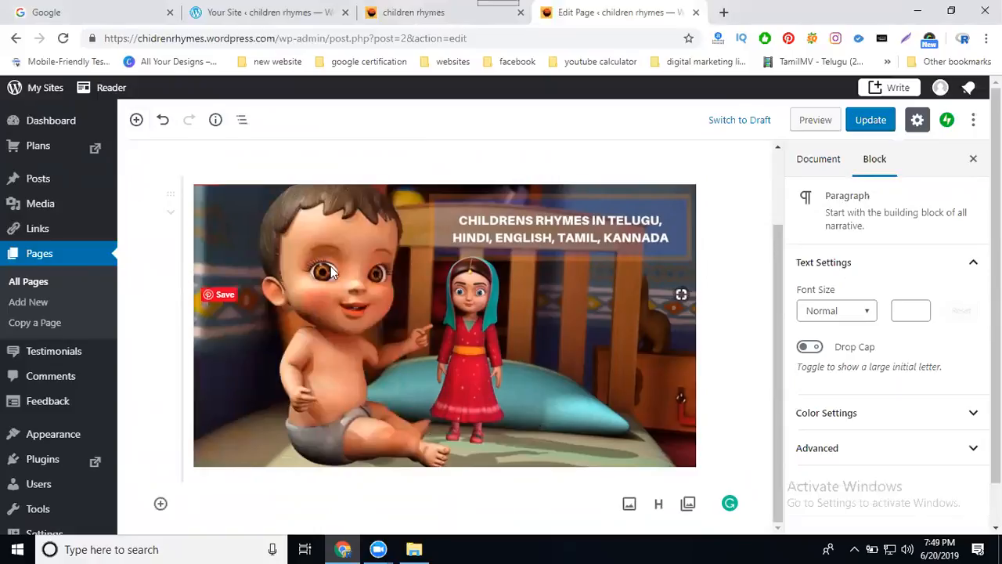
key(ctrl+v)
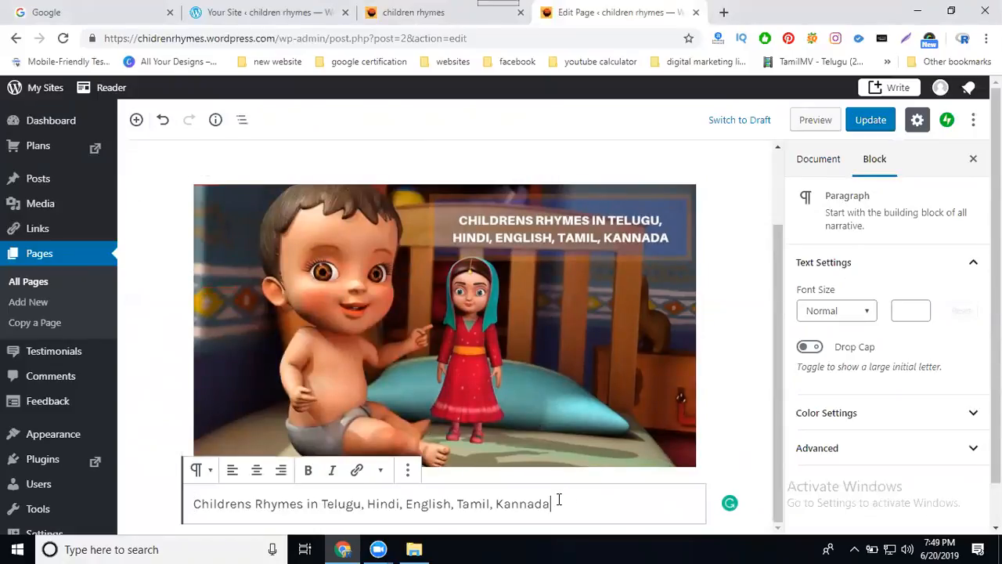
key(Return)
key(Return)
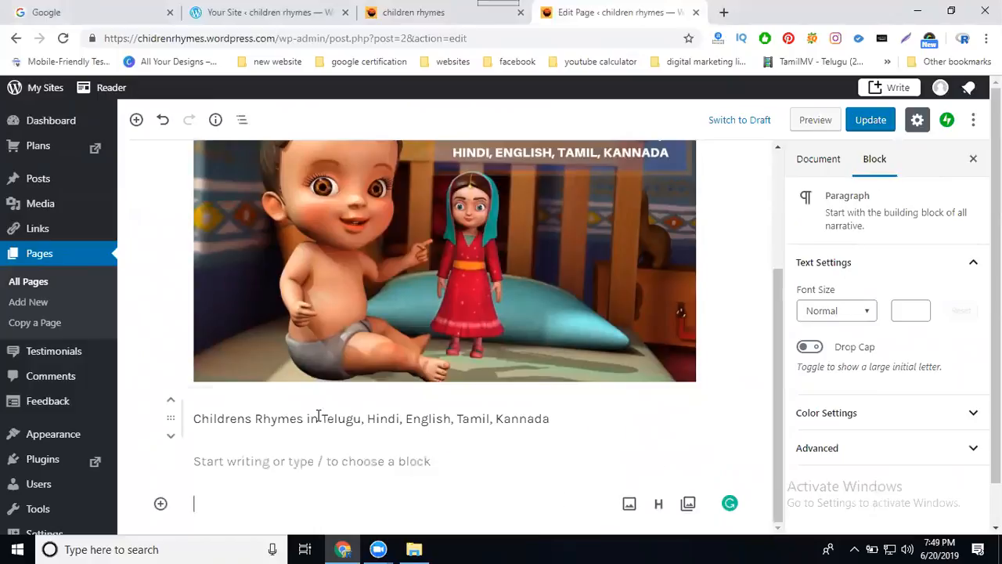
Split the paragraph after each comma so that Hindi, English, Tamil and Kannada each start their own paragraph.
click(368, 419)
key(Return)
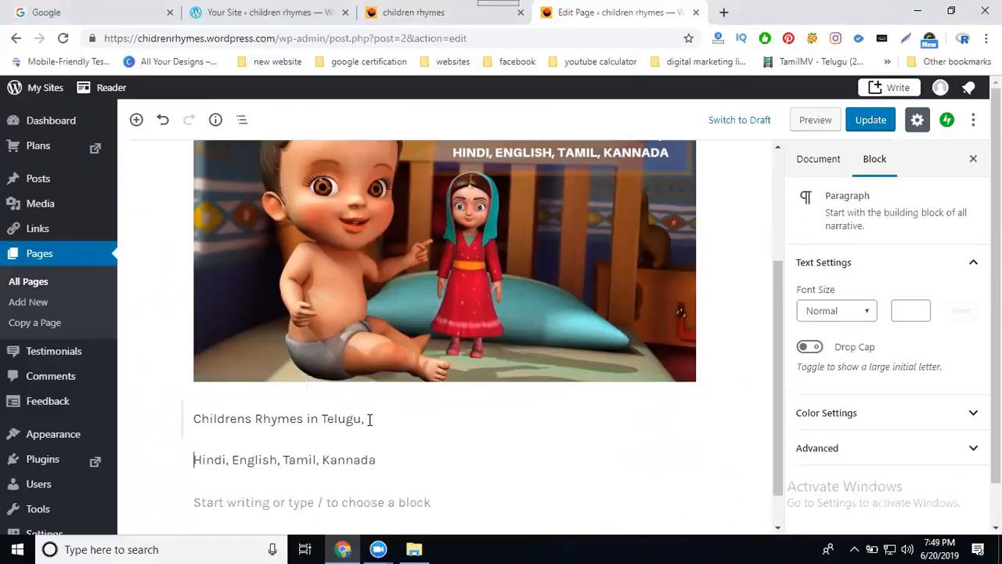
key(Return)
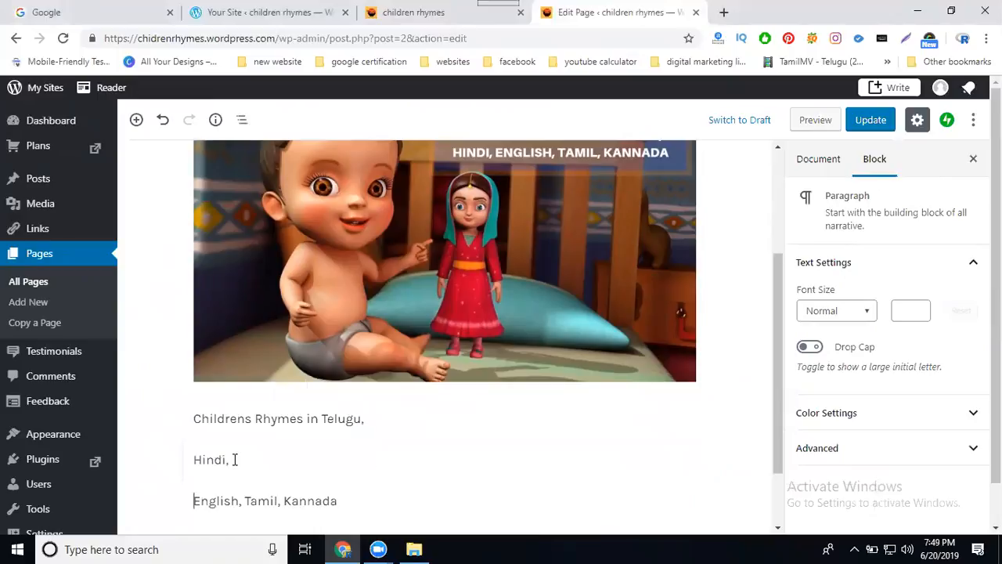
click(248, 500)
key(Return)
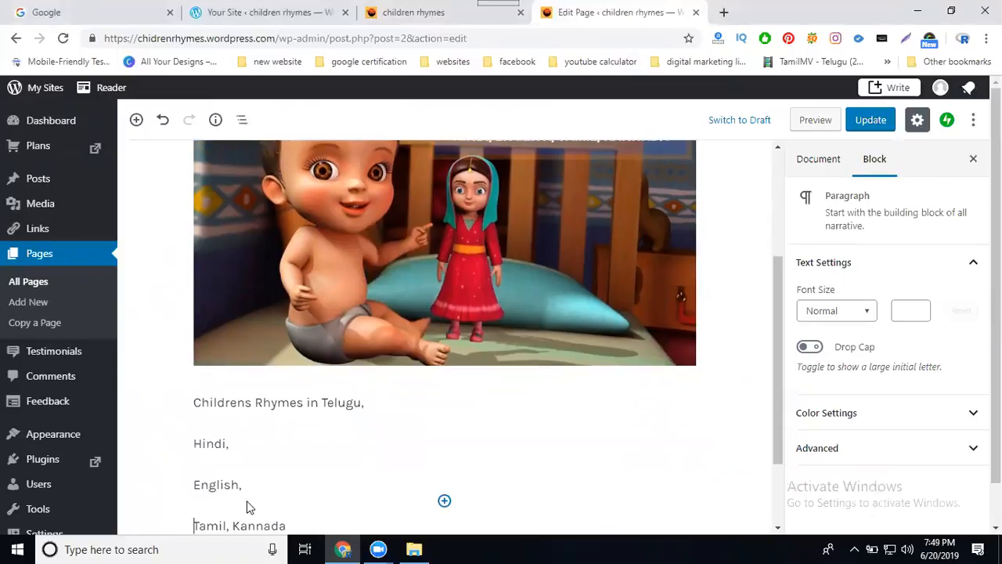
key(Return)
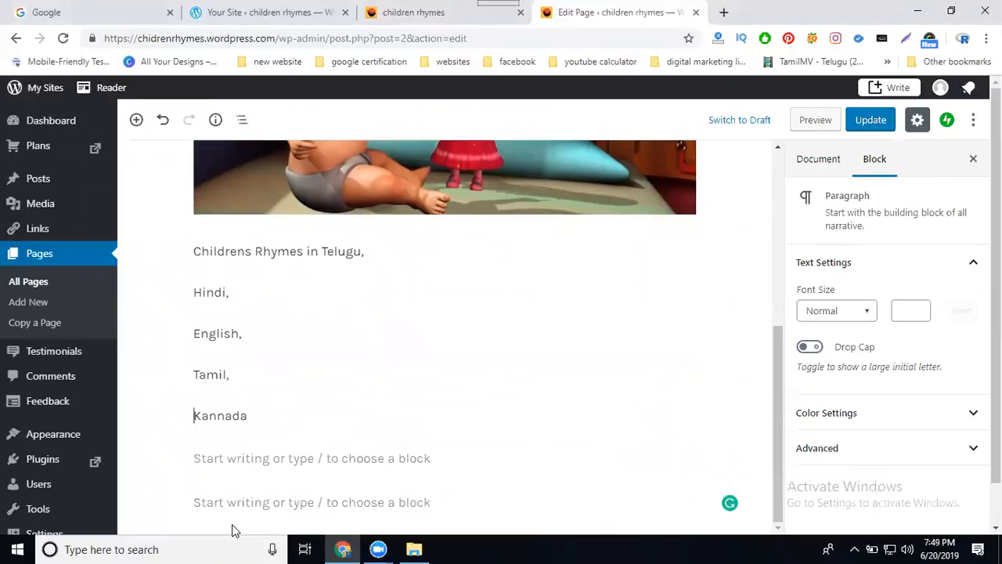
Copy "Childrens Rhymes in" from the Telugu line and paste it in front of Hindi, English, Tamil and Kannada.
double_click(313, 250)
drag(241, 250, 196, 251)
key(ctrl+c)
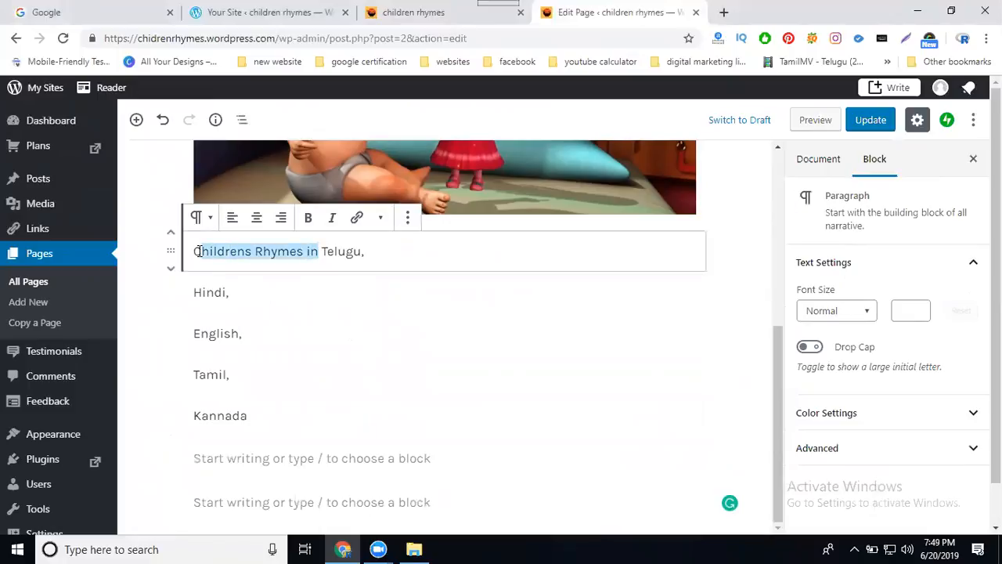
click(194, 292)
key(ctrl+v)
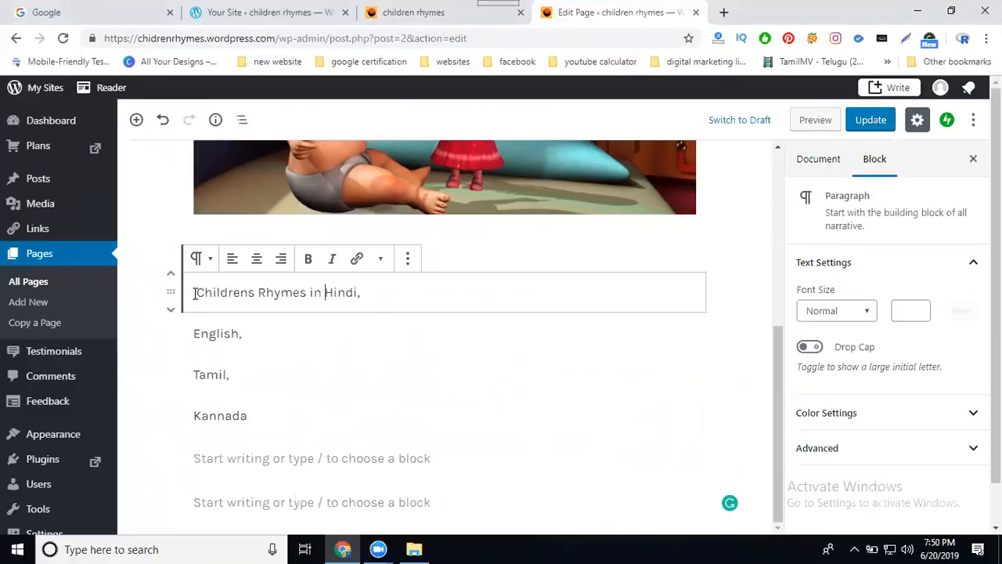
click(197, 333)
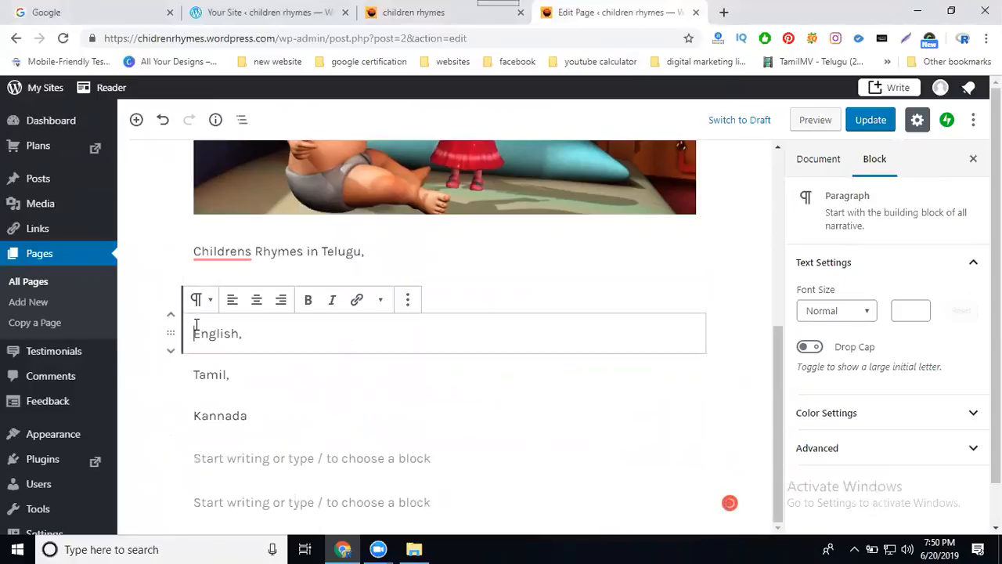
key(ctrl+v)
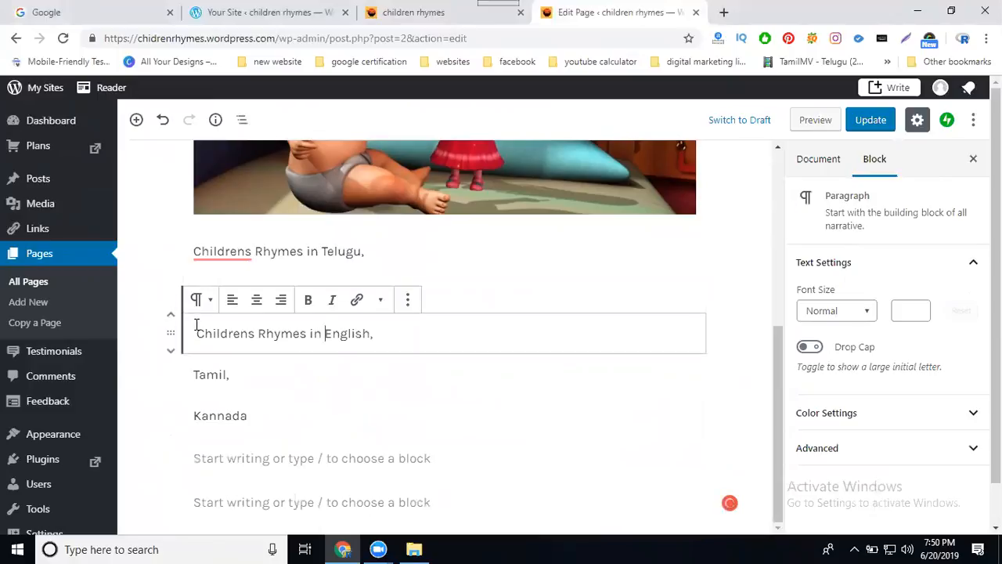
click(195, 375)
key(ctrl+v)
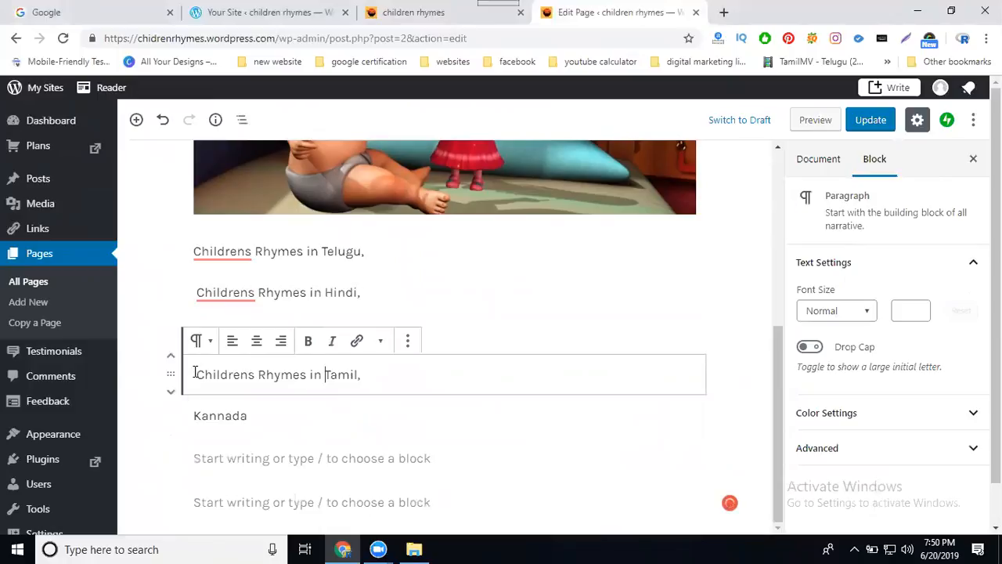
click(195, 415)
key(ctrl+v)
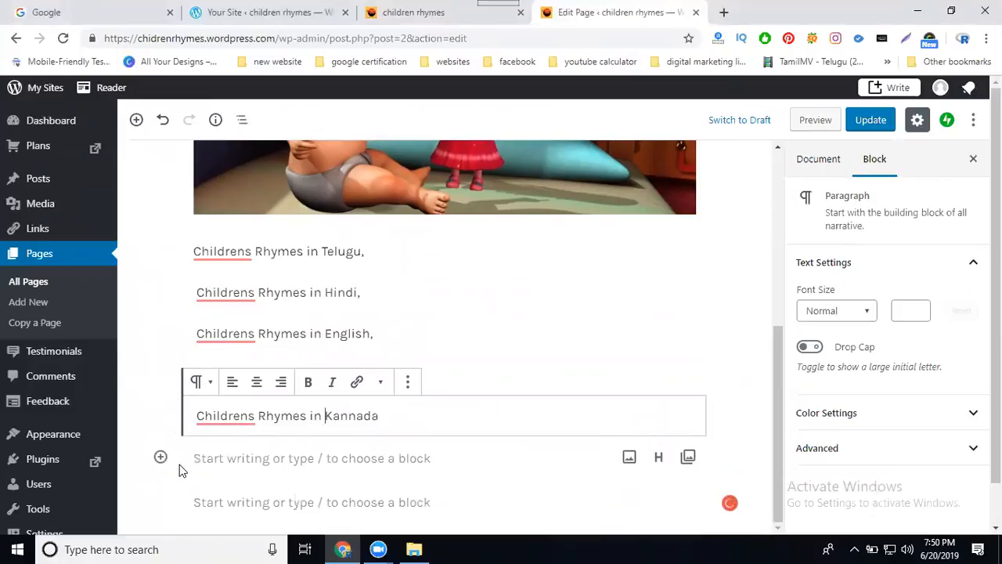
click(534, 452)
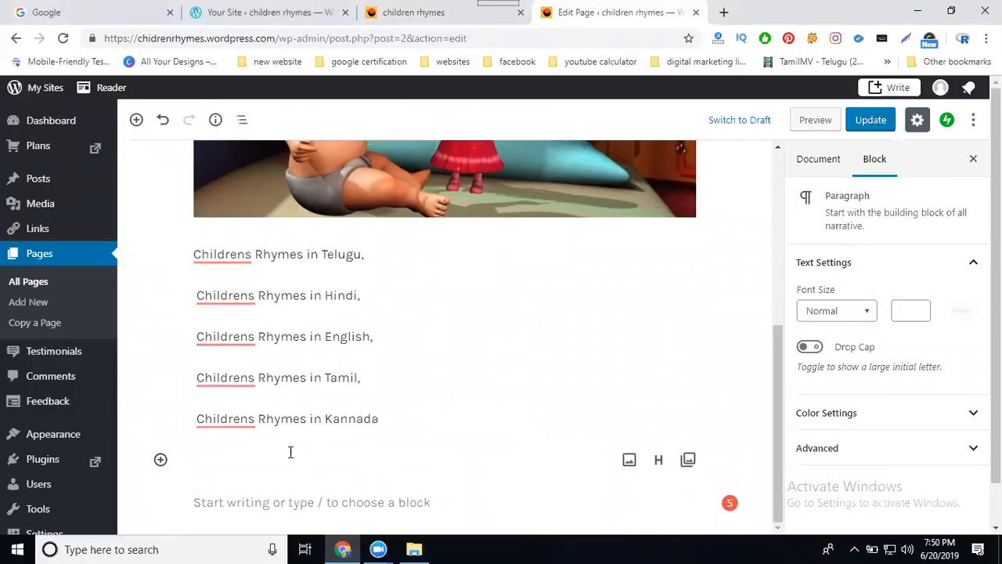
Remove the extra empty paragraph below the Kannada line and update the Home page.
click(160, 461)
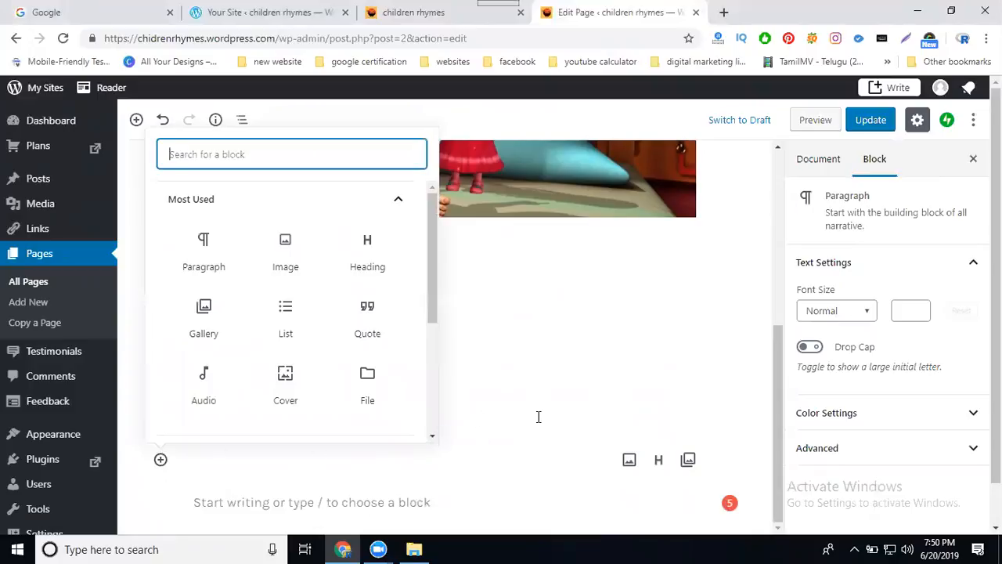
click(538, 434)
click(544, 485)
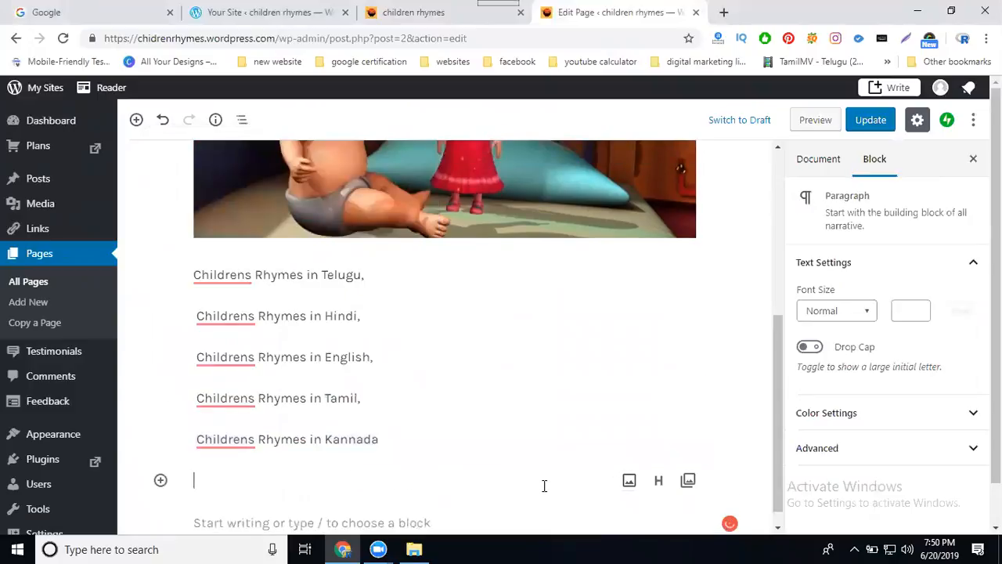
key(BackSpace)
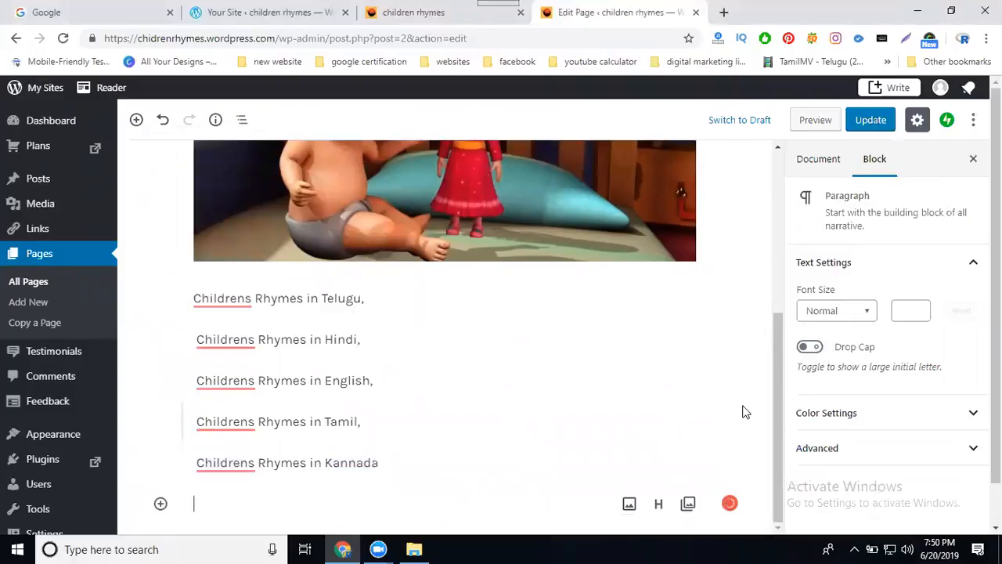
click(869, 121)
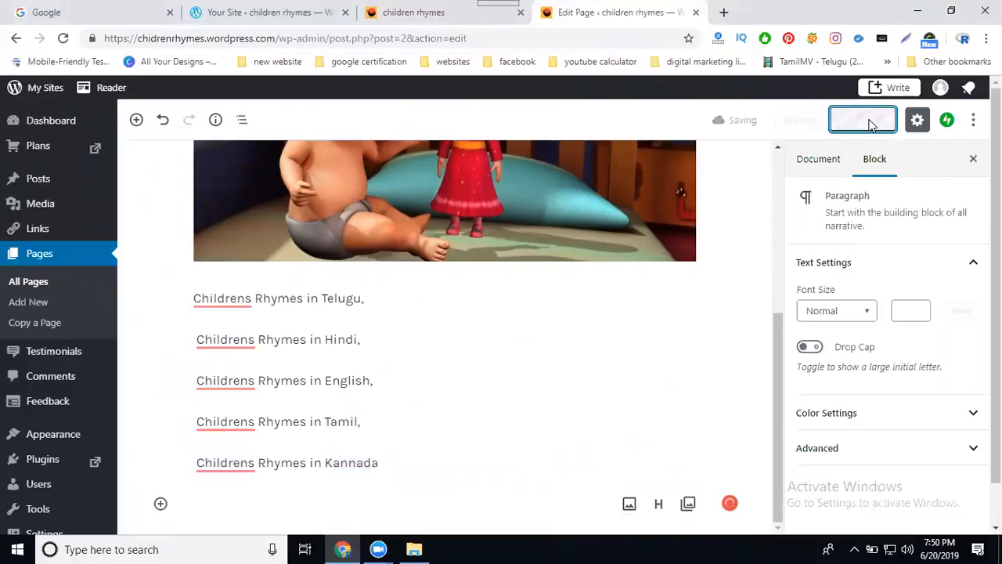
Reload the live site and review the Home page's image and the five rhyme lines below it.
click(451, 8)
click(63, 38)
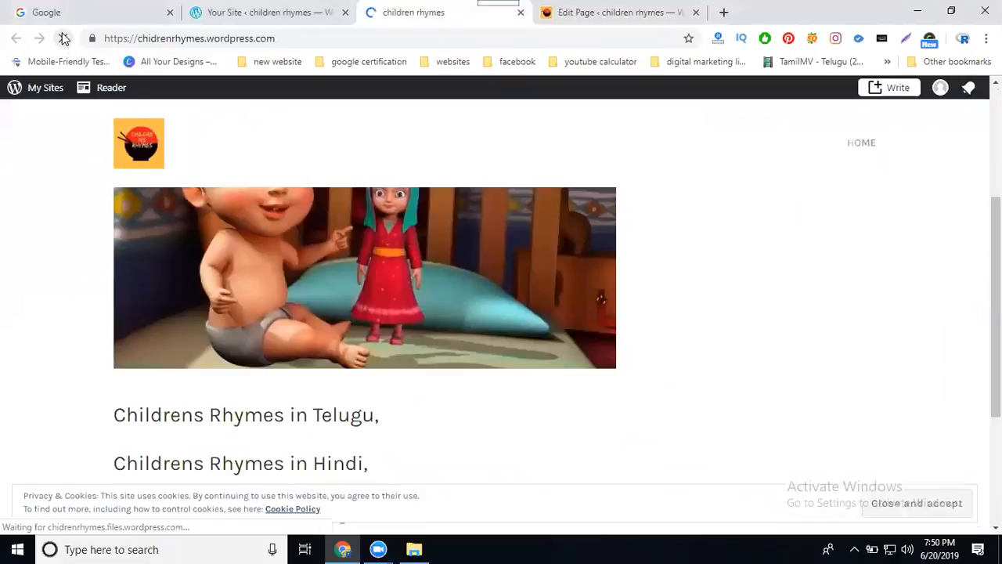
scroll(650, 366, up, 3)
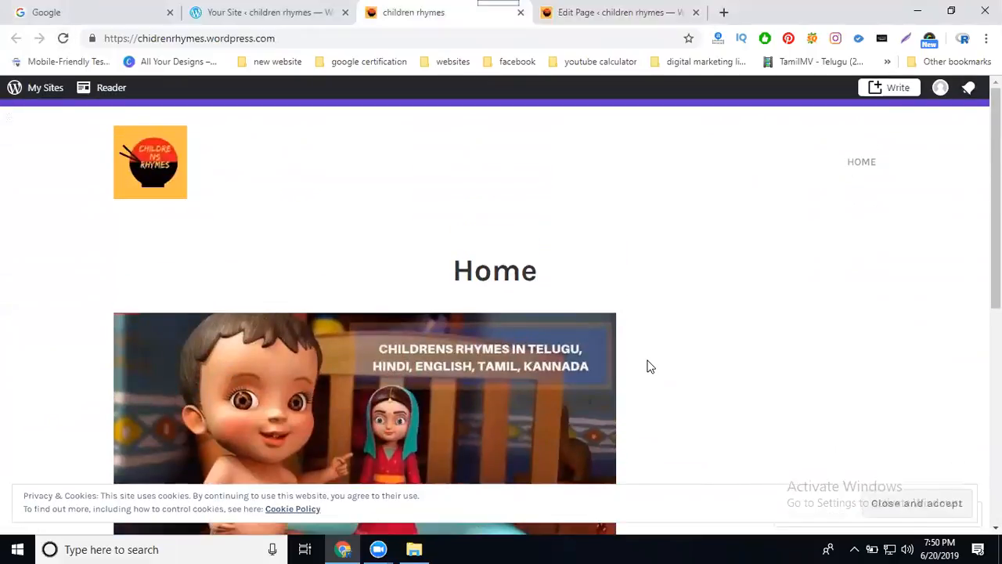
scroll(649, 366, down, 3)
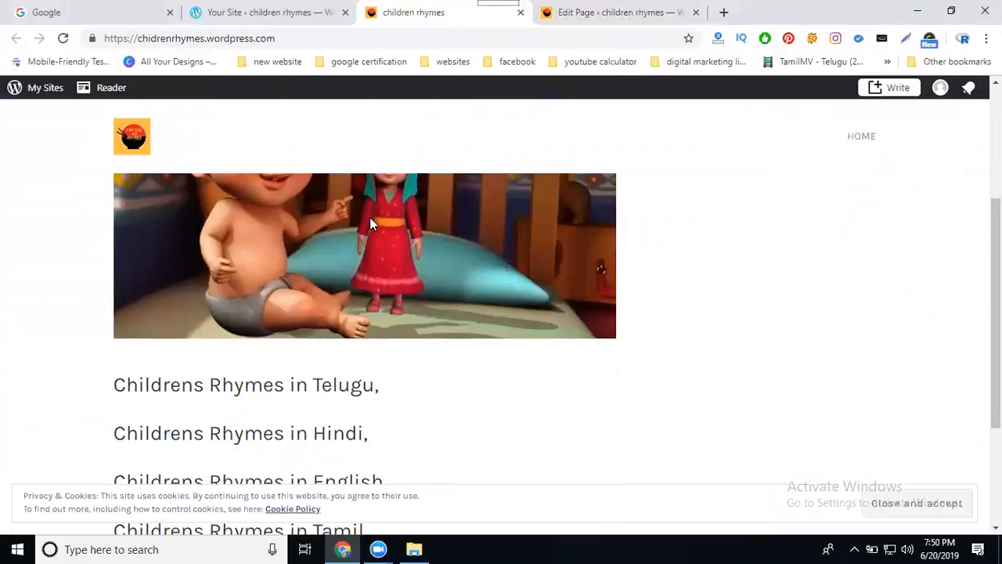
scroll(369, 217, down, 3)
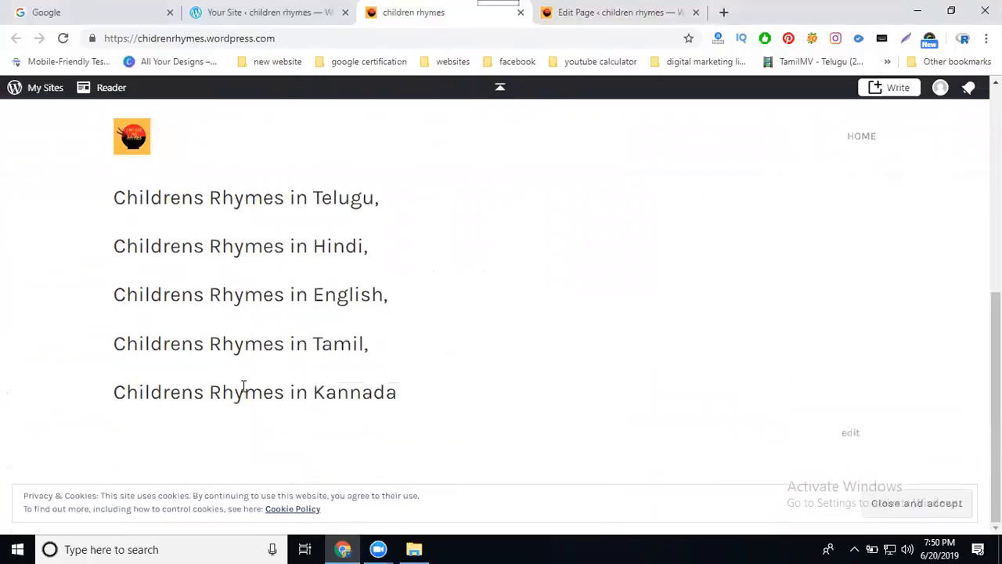
scroll(243, 386, up, 3)
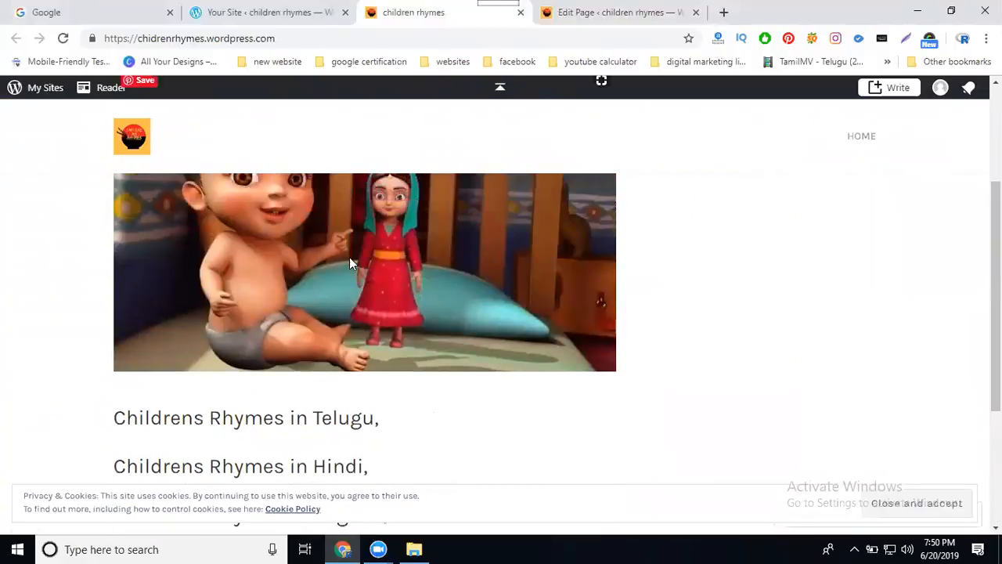
scroll(327, 342, down, 2)
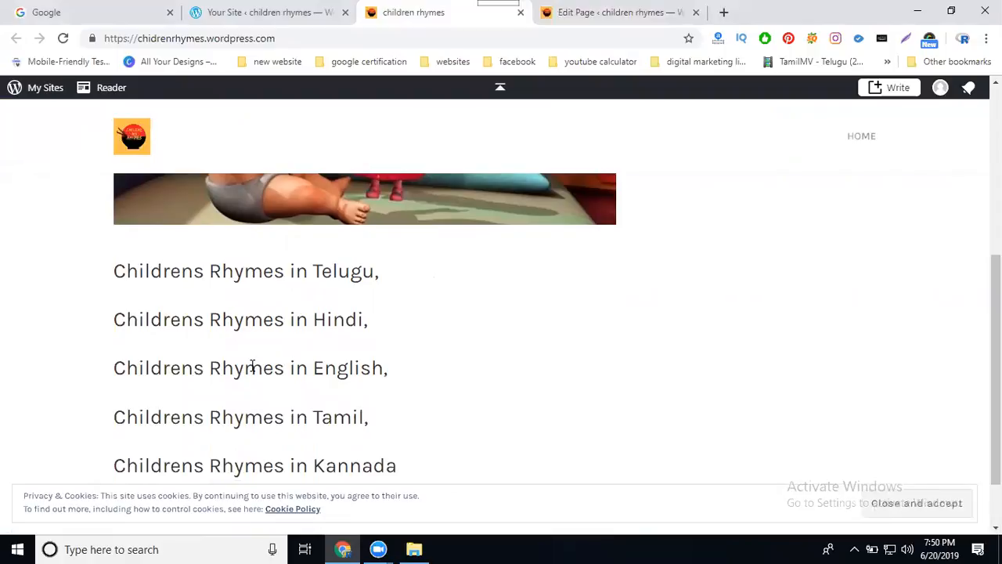
Return to the Home page editor and browse the available block categories, including Formatting and Embeds.
click(595, 11)
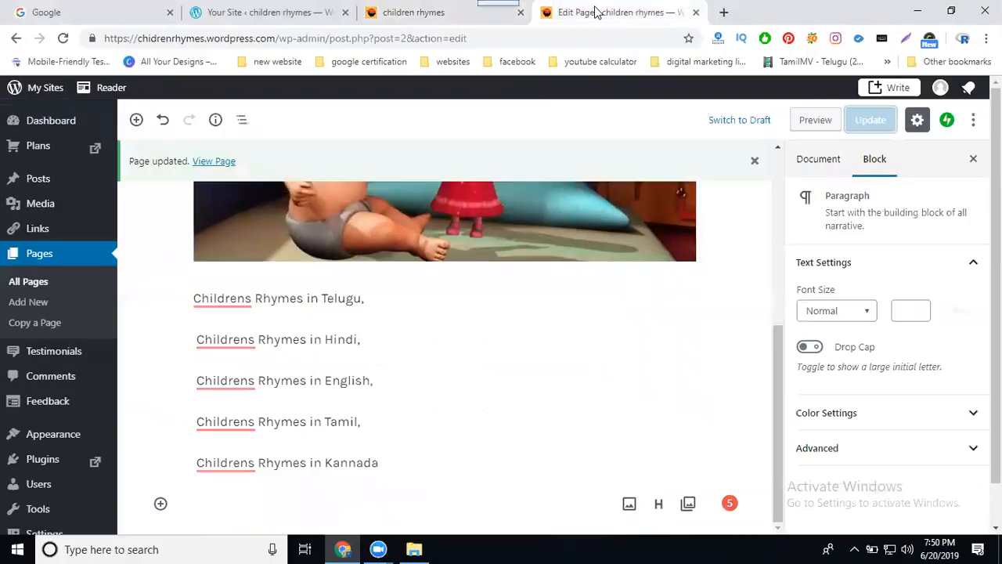
click(136, 119)
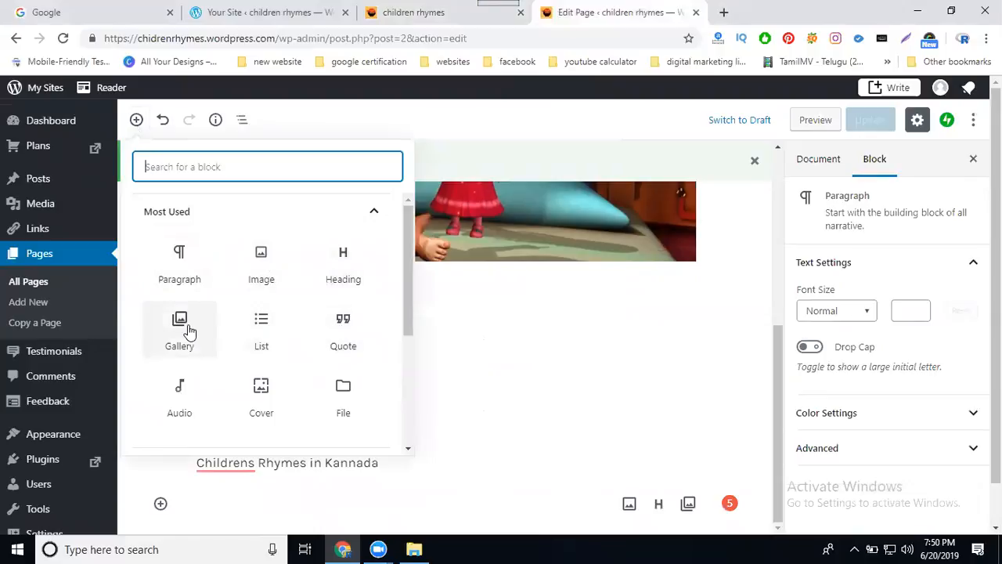
scroll(220, 325, down, 2)
click(246, 324)
scroll(313, 347, down, 3)
click(358, 388)
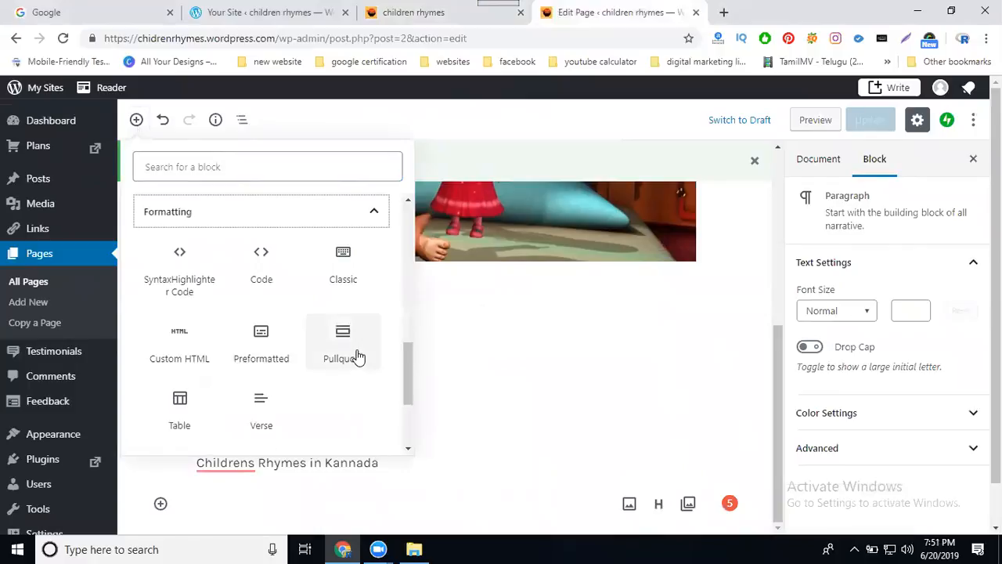
scroll(358, 353, down, 3)
click(360, 326)
scroll(363, 329, down, 2)
click(368, 368)
scroll(368, 369, down, 3)
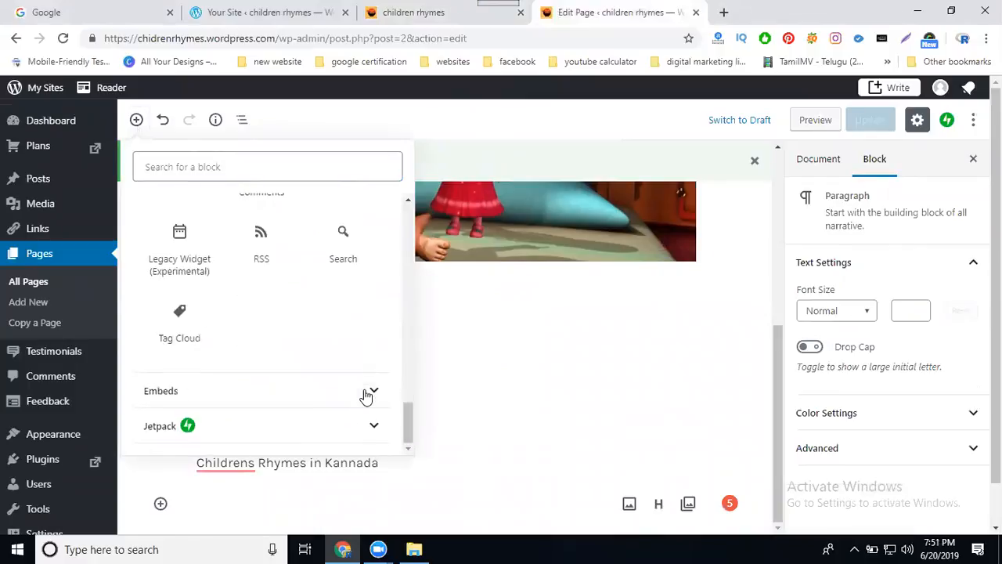
click(368, 392)
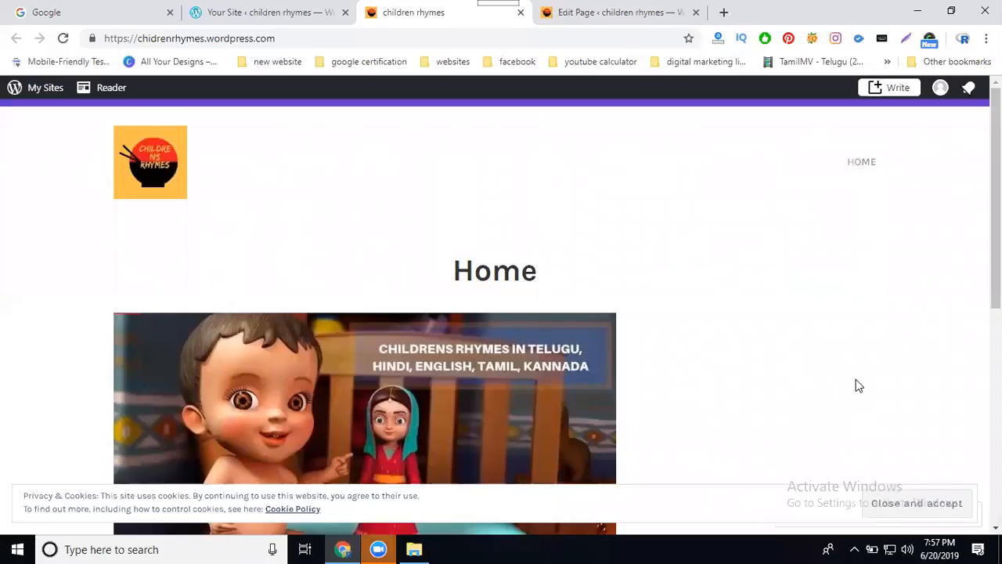
Start a new page from the page list and copy "Children's Rhymes in Telugu" from the live home page.
scroll(715, 225, down, 5)
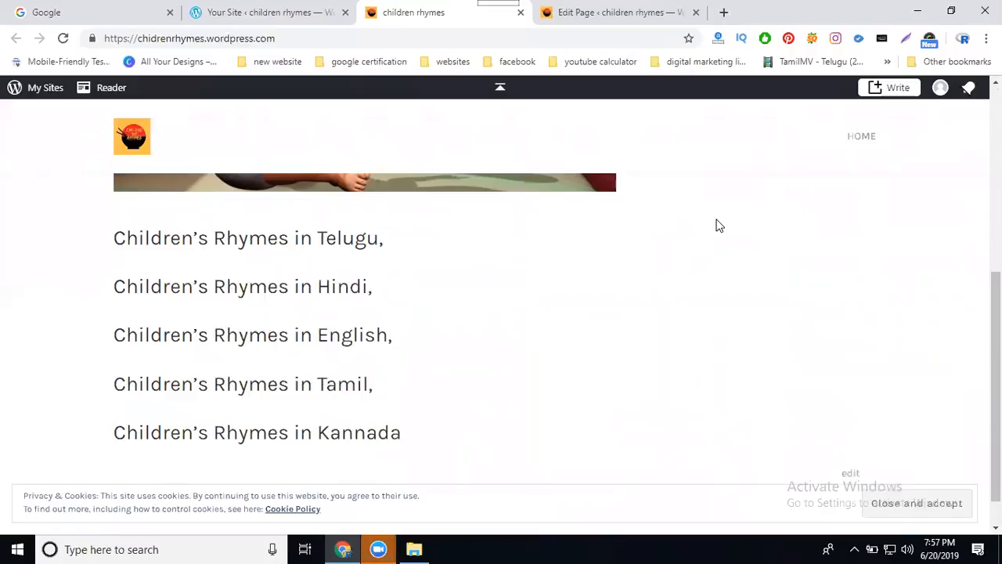
click(569, 23)
click(34, 280)
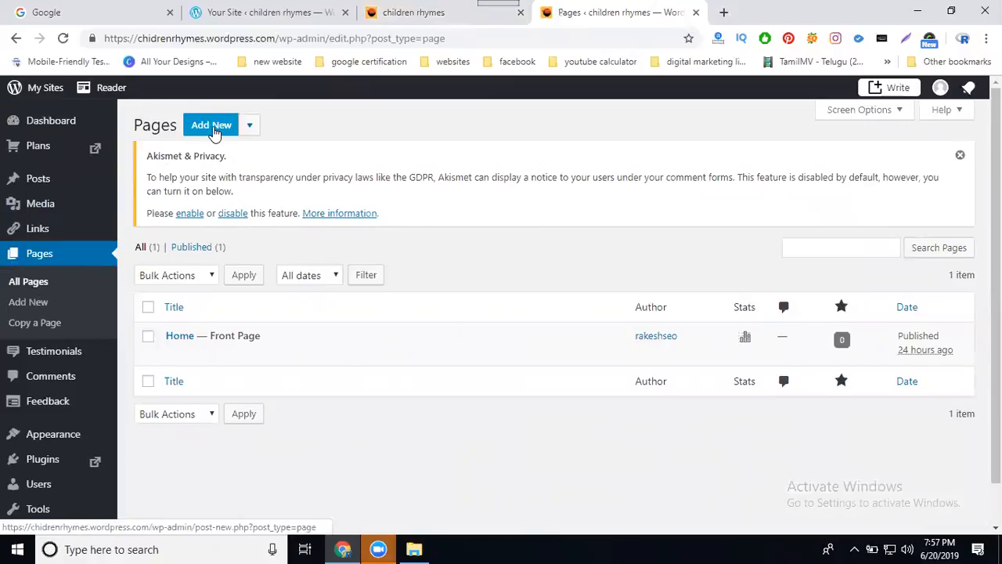
click(213, 129)
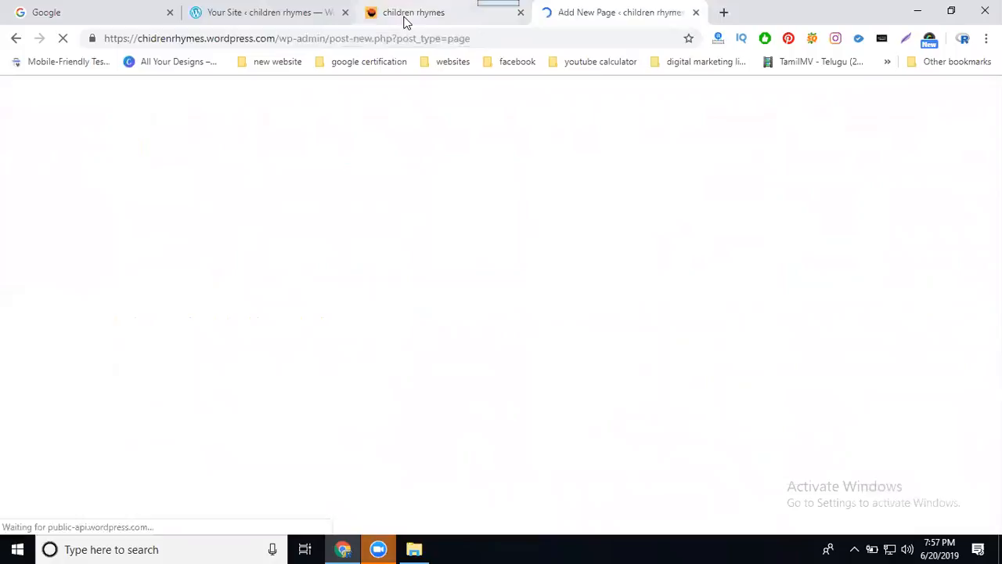
click(407, 13)
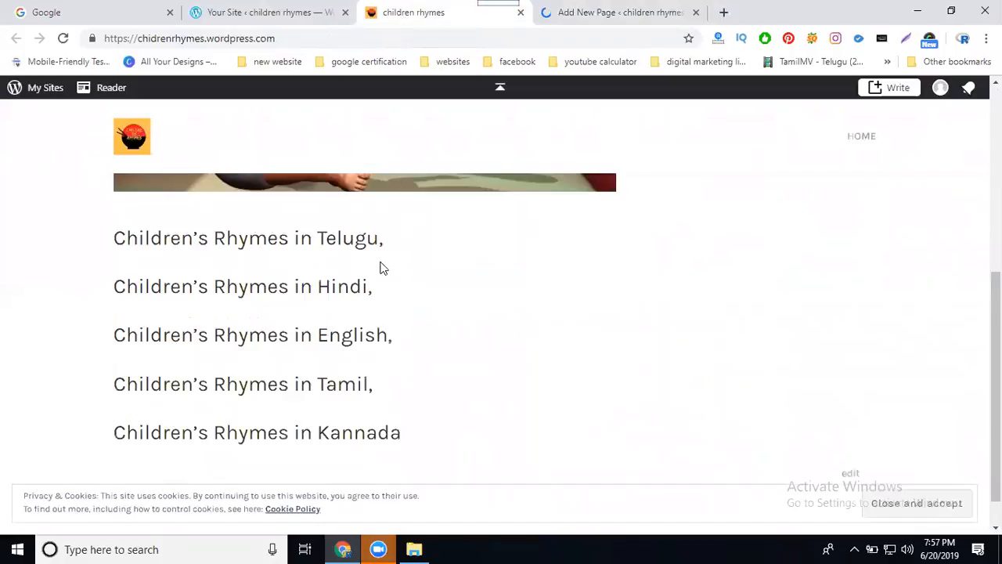
drag(379, 237, 120, 234)
key(ctrl+c)
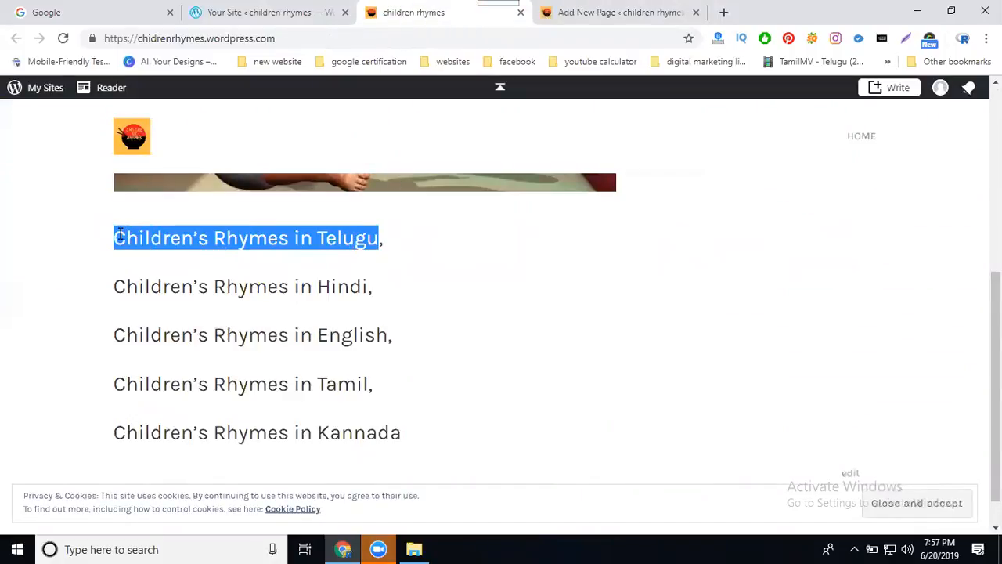
Paste the copied text as the new page's title and remove its apostrophe so it reads "Childrens Rhymes in Telugu".
click(571, 11)
key(ctrl+v)
click(334, 206)
key(BackSpace)
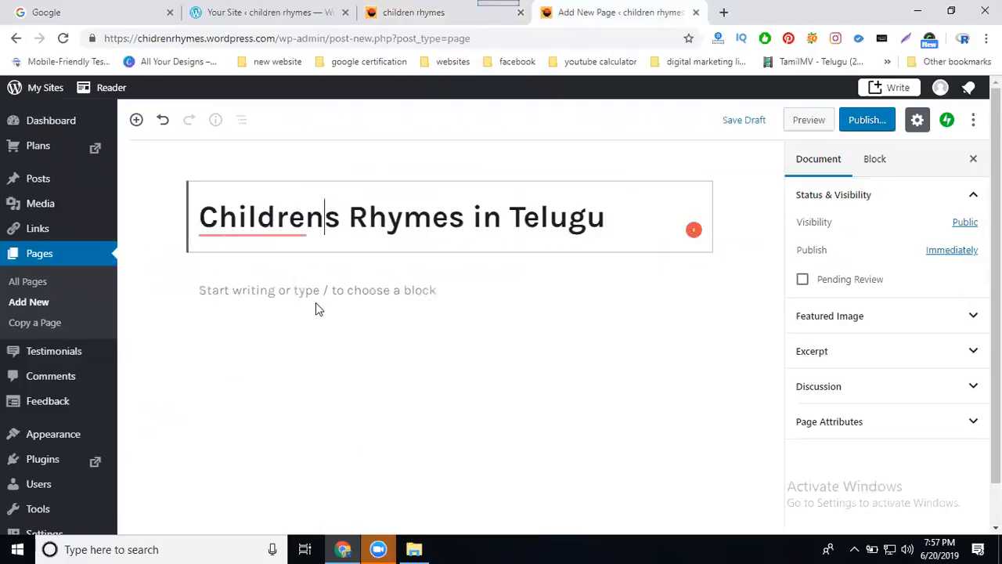
Paste "Children's Rhymes in Telugu" as the page's body paragraph and publish the page.
click(317, 292)
key(ctrl+v)
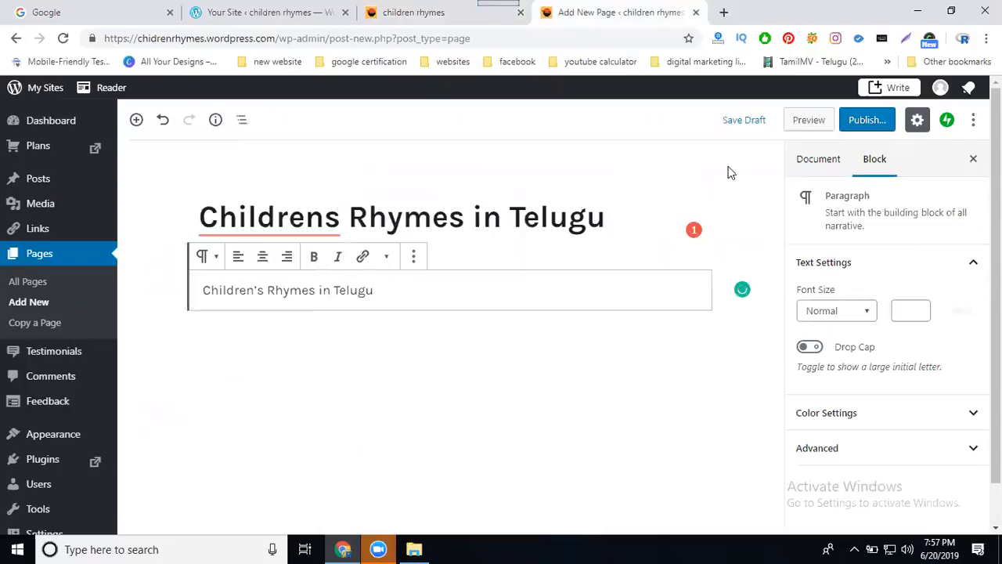
click(854, 125)
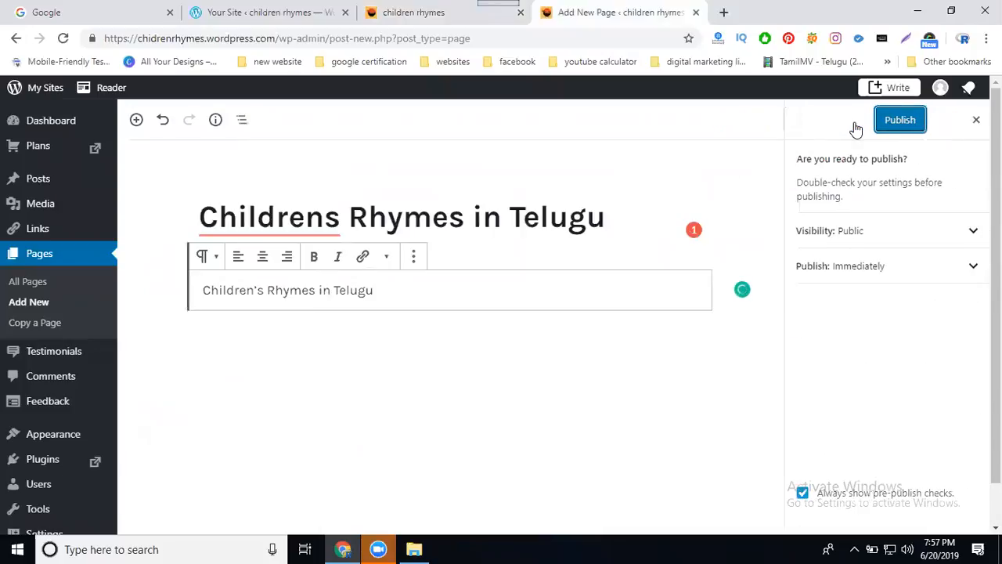
click(887, 121)
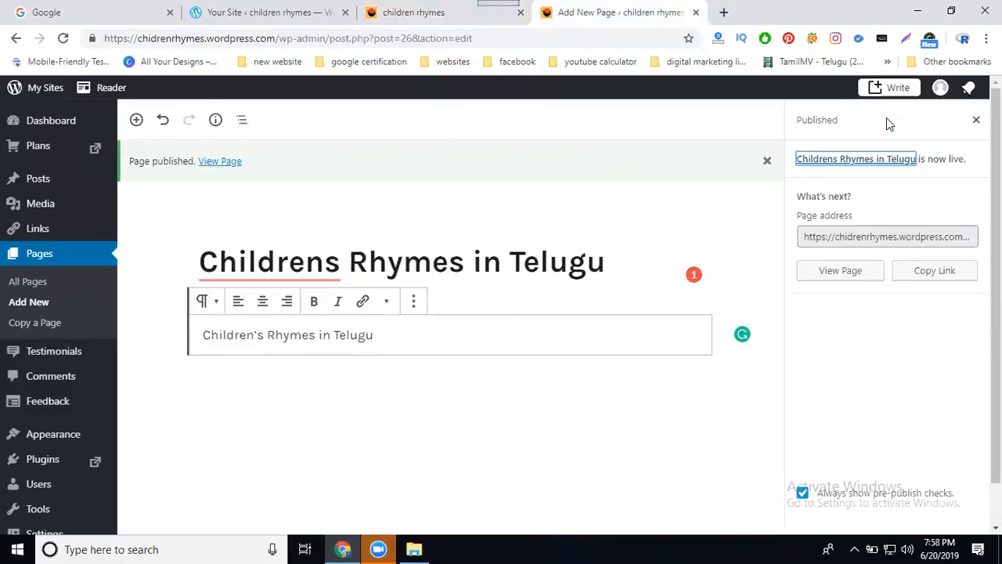
Start another new page from the page list and copy "Children's Rhymes in Hindi" from the live home page.
click(26, 282)
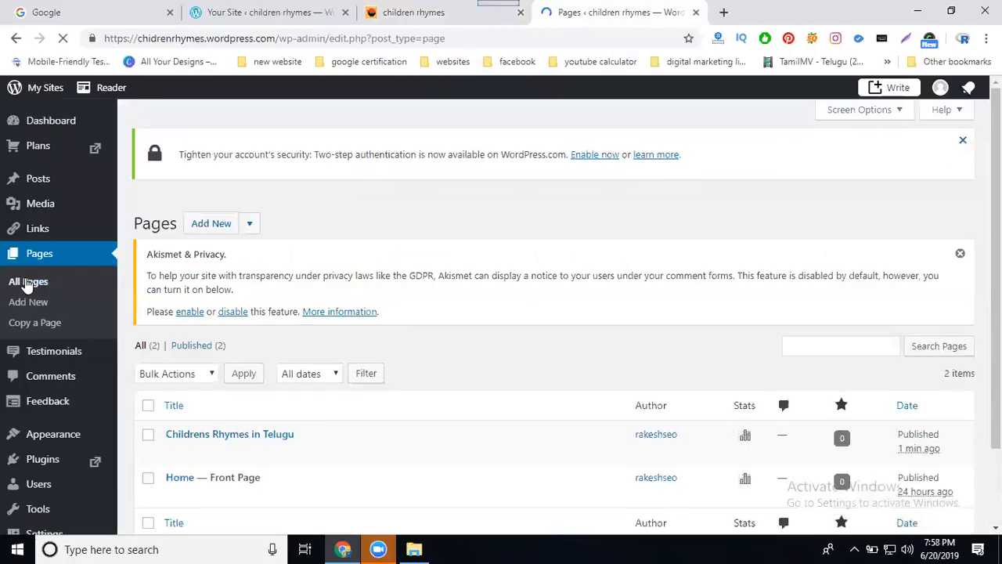
scroll(224, 357, down, 1)
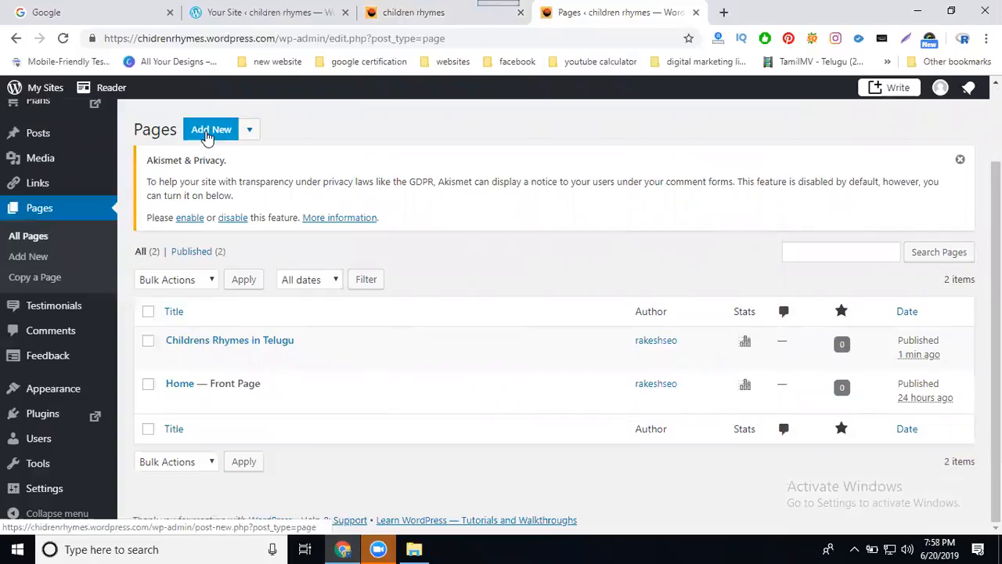
click(211, 129)
click(249, 13)
click(376, 14)
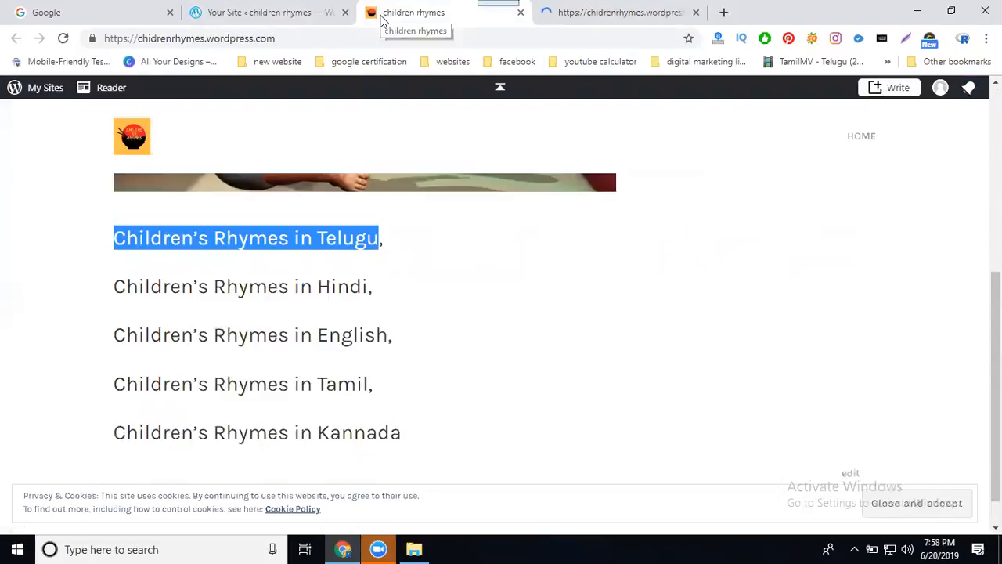
drag(367, 286, 116, 280)
key(ctrl+c)
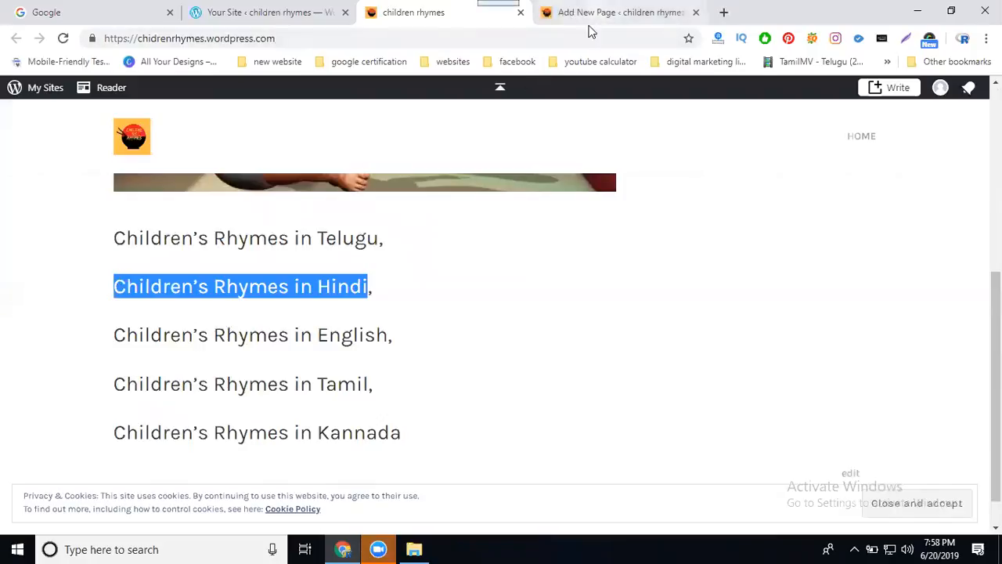
Paste the copied text as the new page's title and remove its apostrophe so it reads "Childrens Rhymes in Hindi".
click(592, 14)
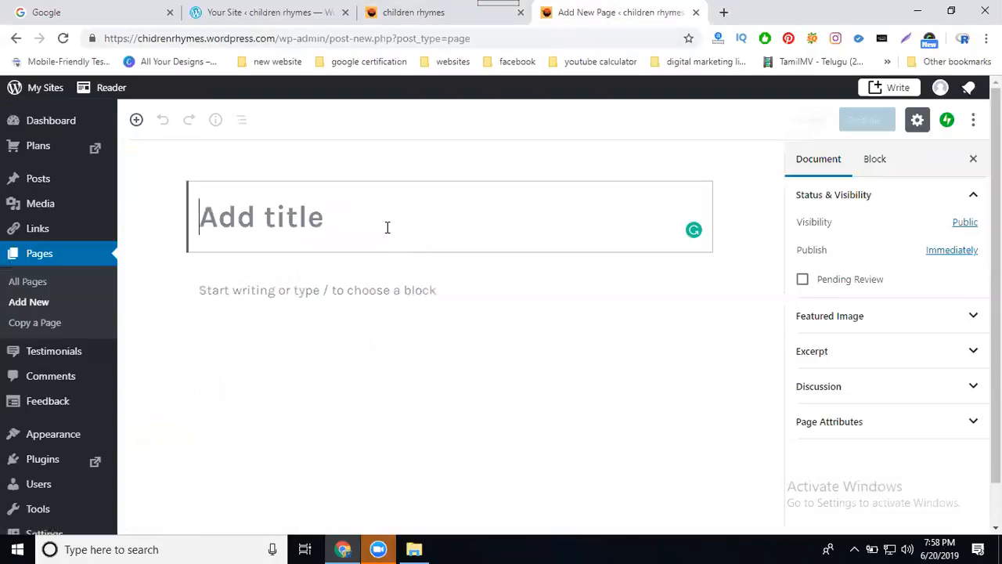
key(ctrl+v)
click(334, 208)
key(BackSpace)
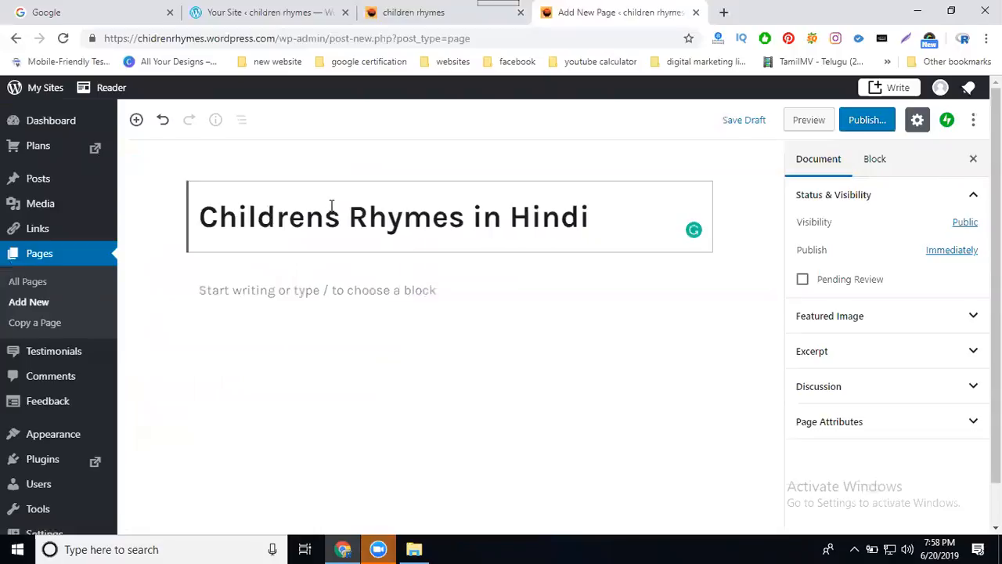
Paste "Children's Rhymes in Hindi" as the page's body paragraph and publish the page.
click(324, 298)
key(ctrl+v)
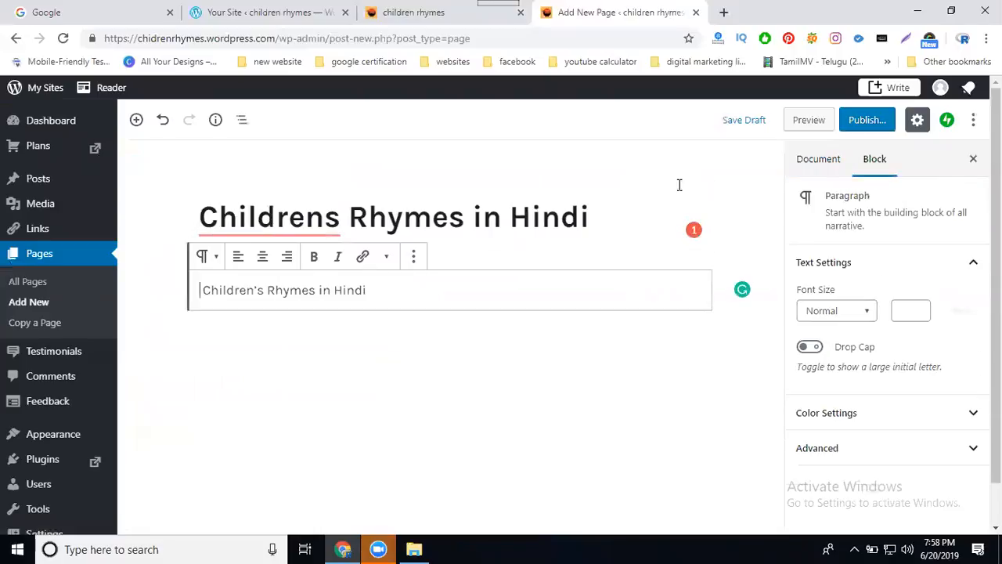
click(871, 122)
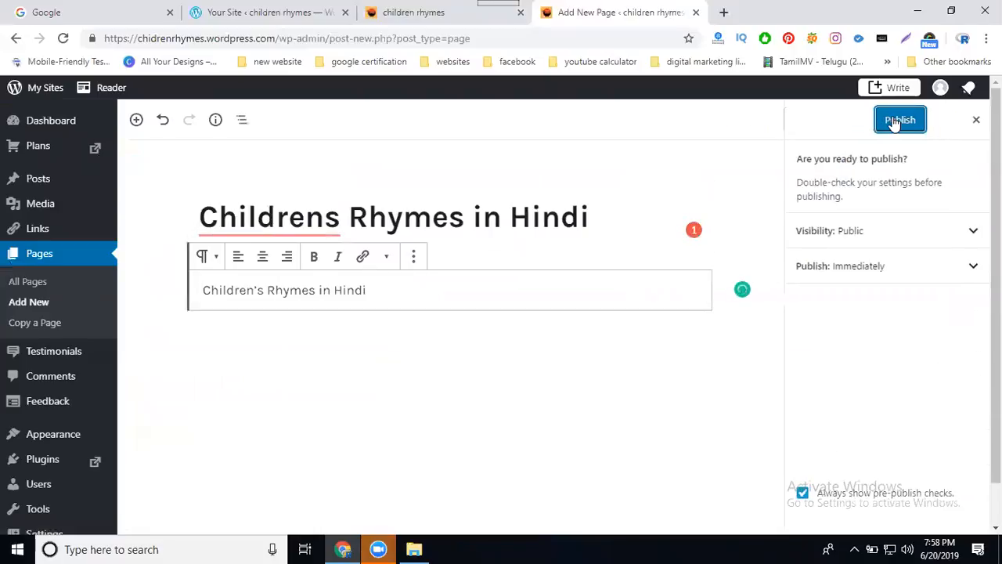
click(894, 121)
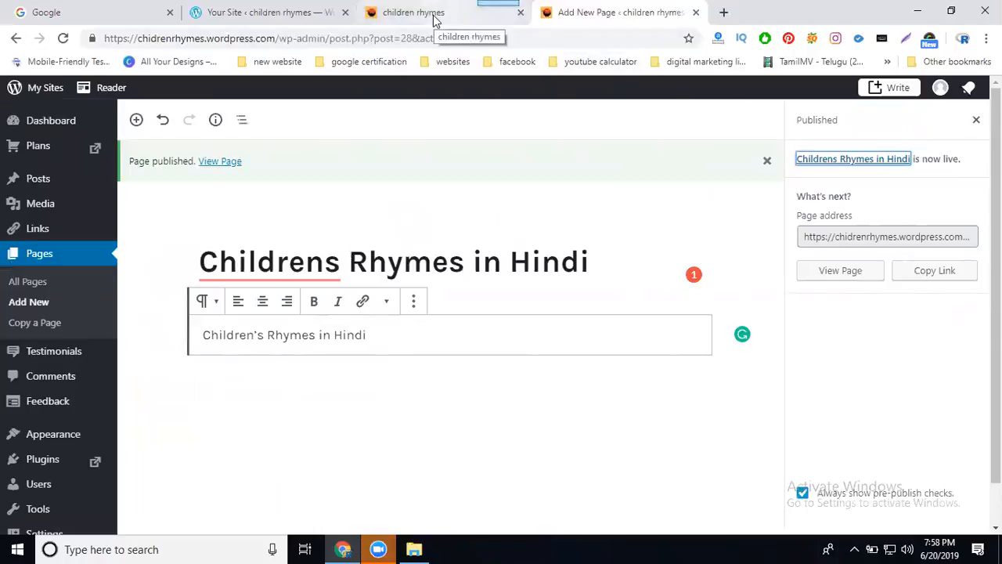
Open the list of all pages and reload the live home page to check its navigation links.
click(32, 280)
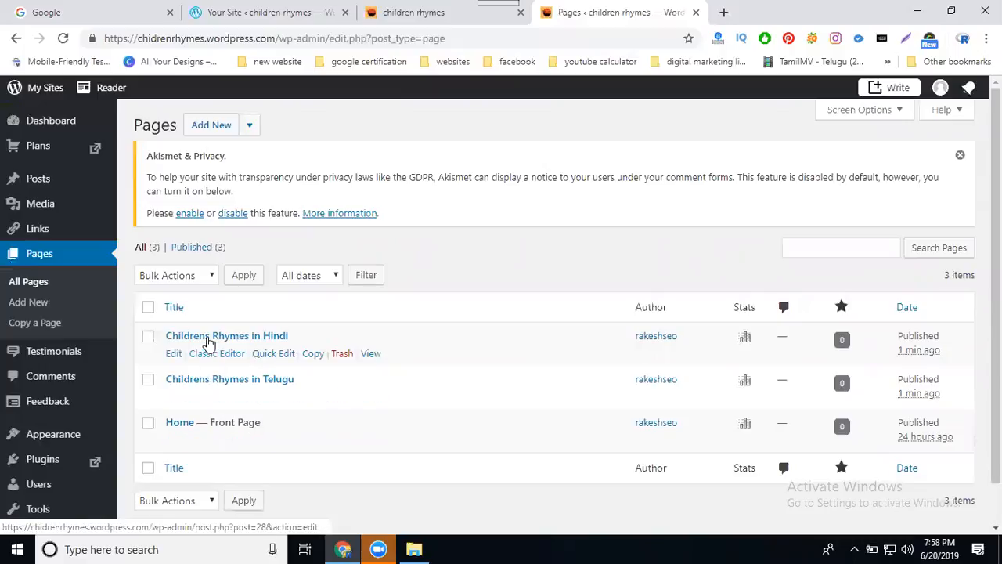
click(424, 10)
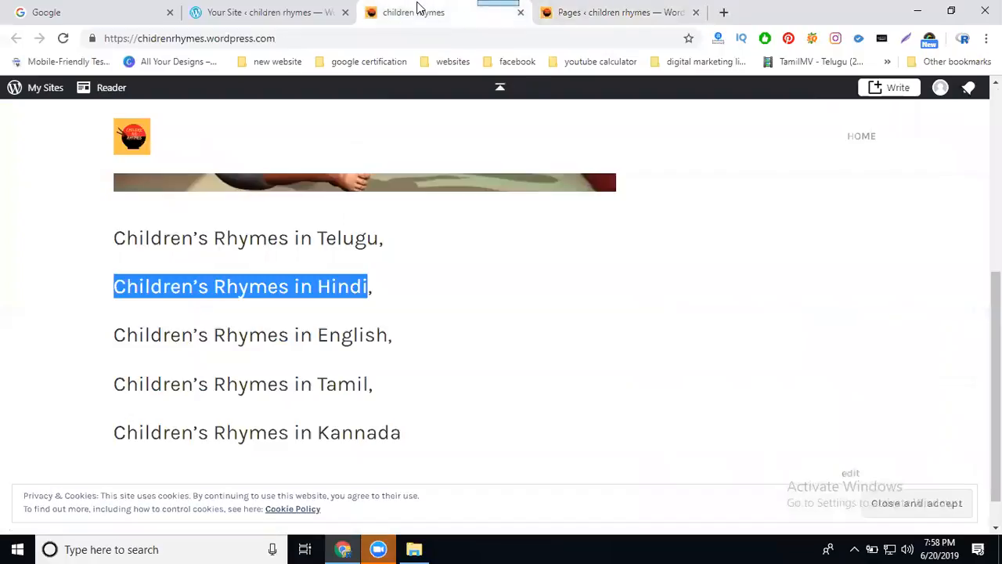
click(63, 37)
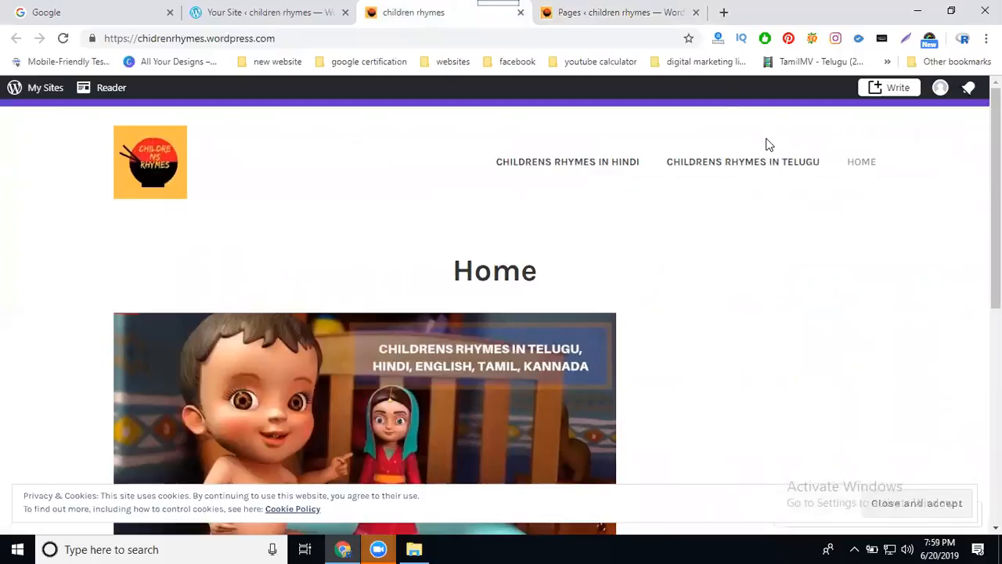
Set the Primary menu to automatically add new top-level pages and display in the Header location, and save the menu.
click(622, 12)
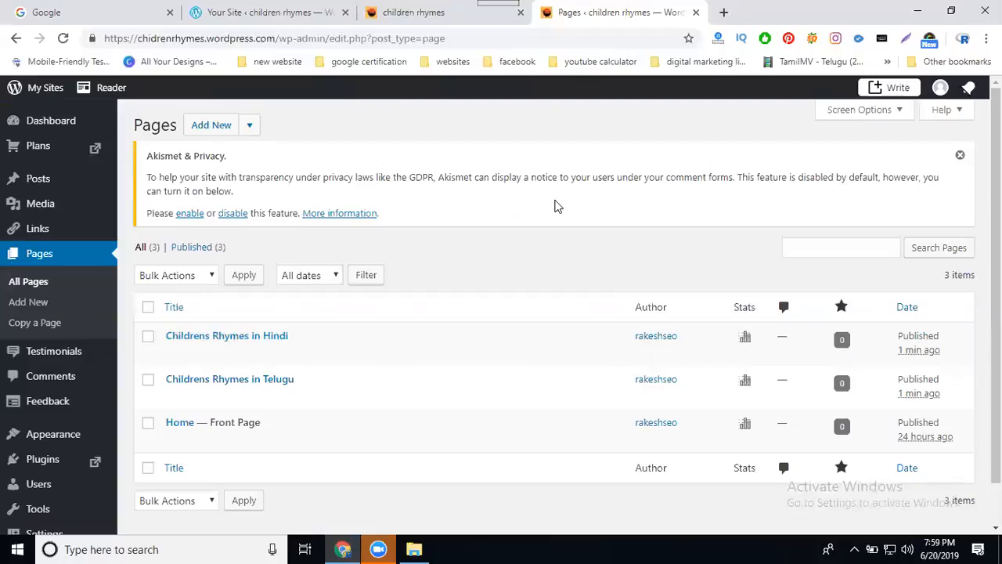
mouse_move(60, 443)
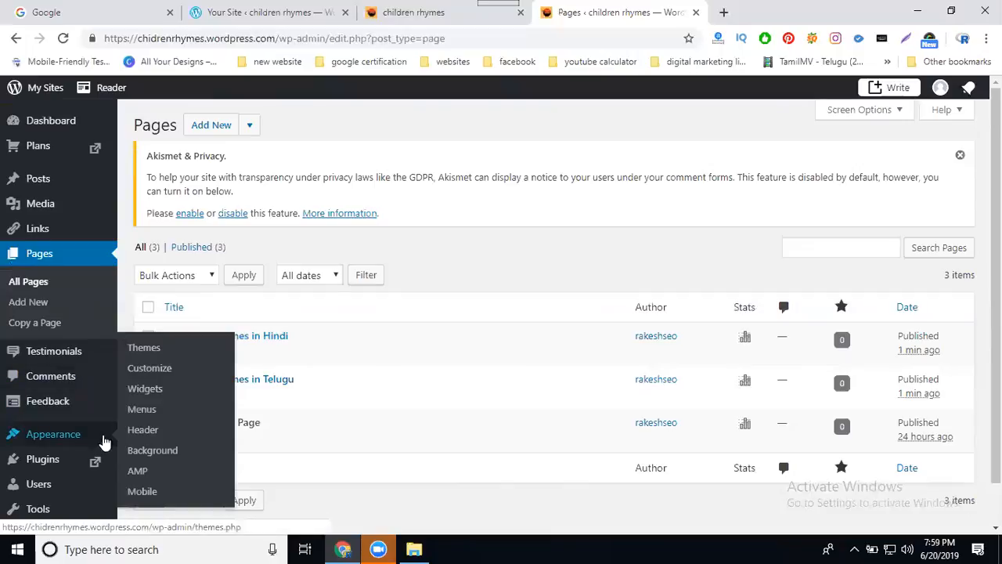
click(143, 410)
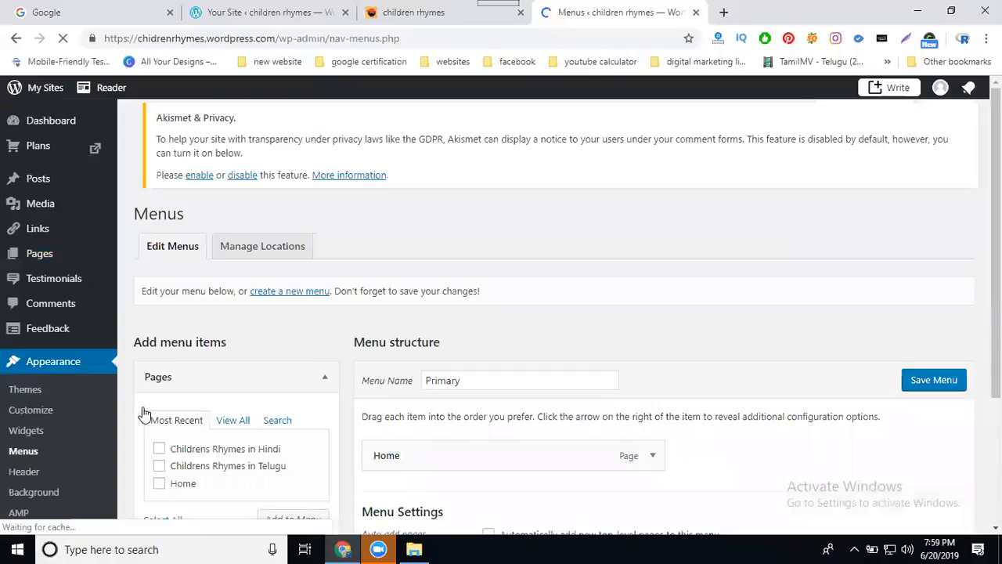
scroll(465, 313, down, 3)
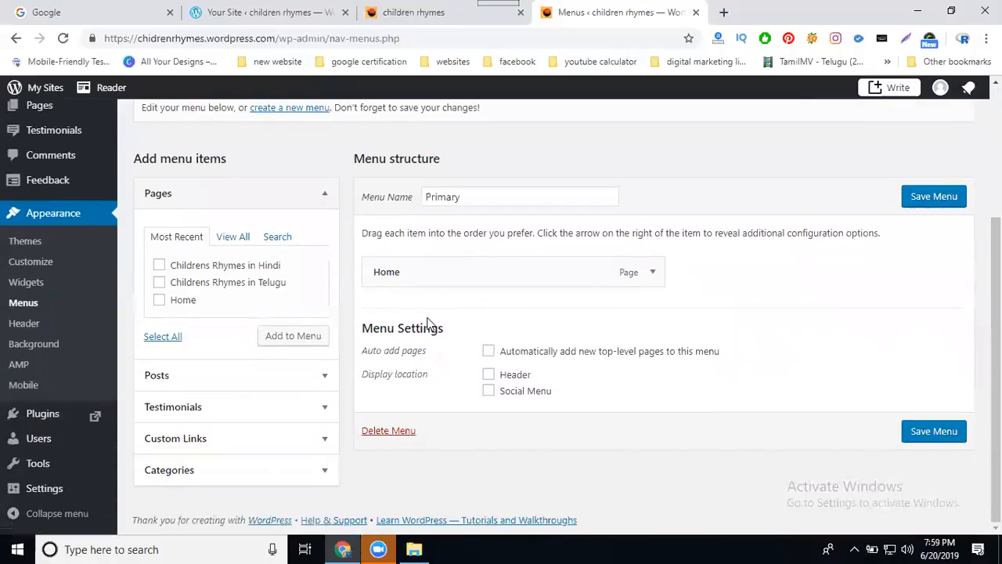
click(176, 271)
click(176, 283)
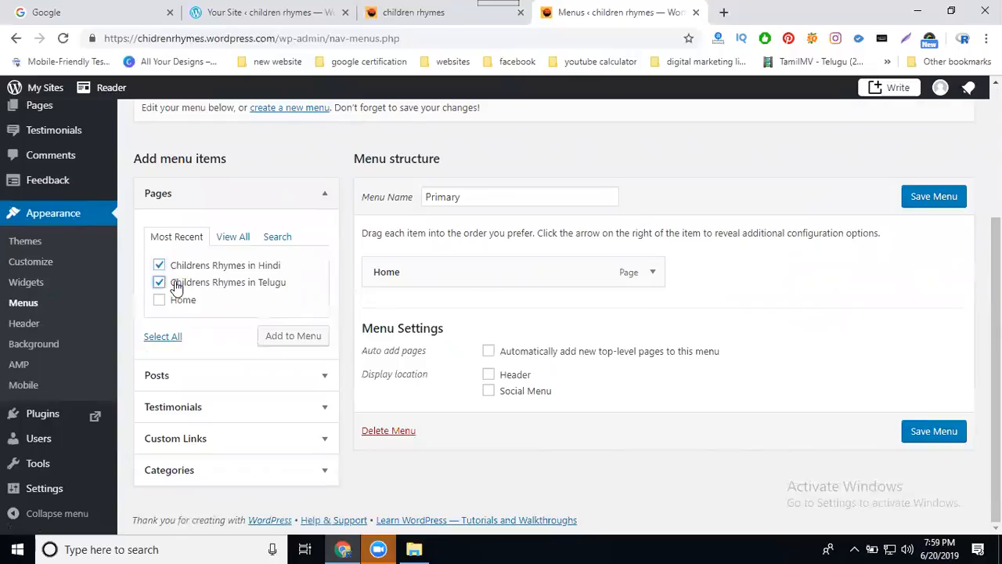
click(487, 351)
click(488, 374)
click(944, 441)
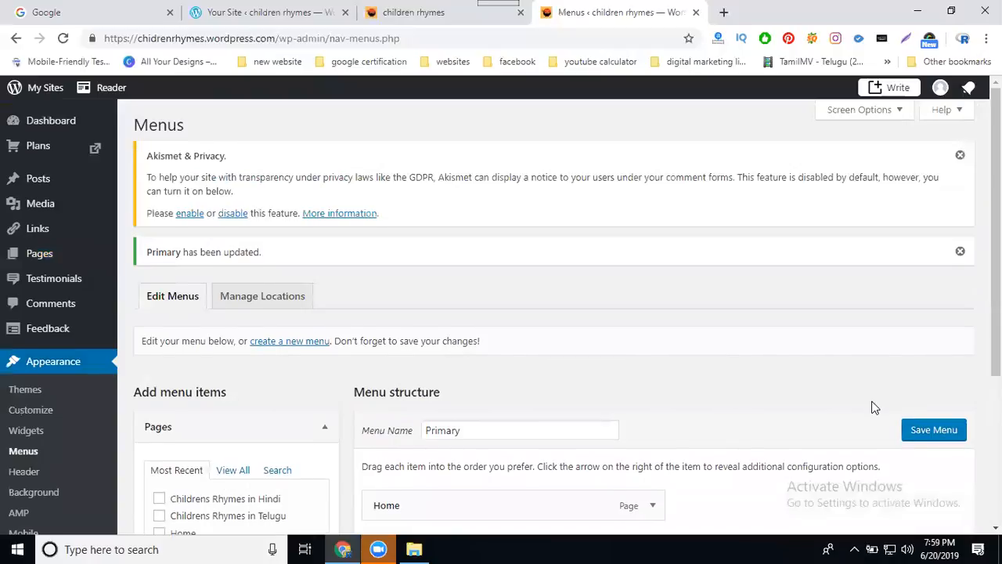
Reload the live home page to check the header navigation against the saved menu settings.
scroll(874, 407, down, 3)
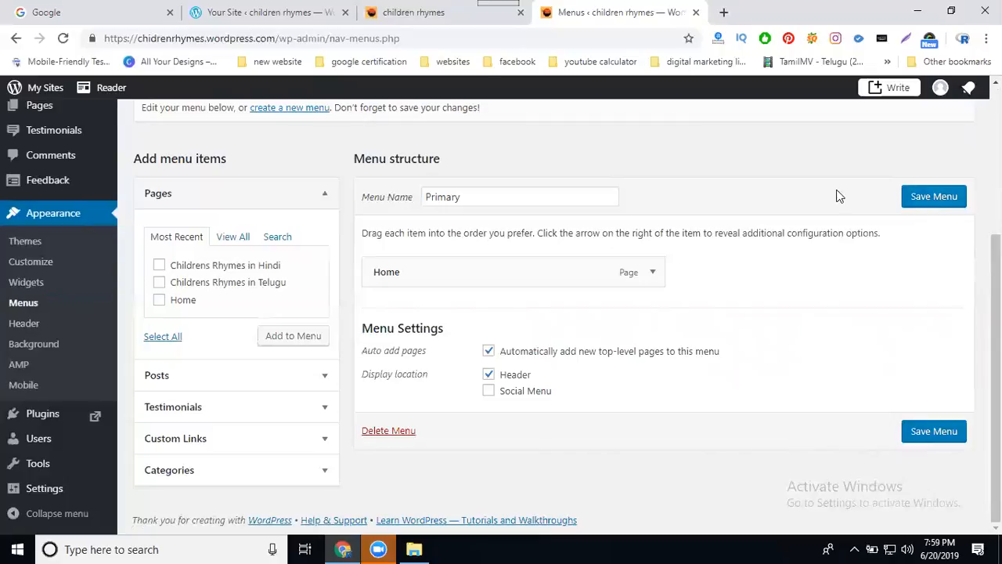
click(371, 13)
click(64, 37)
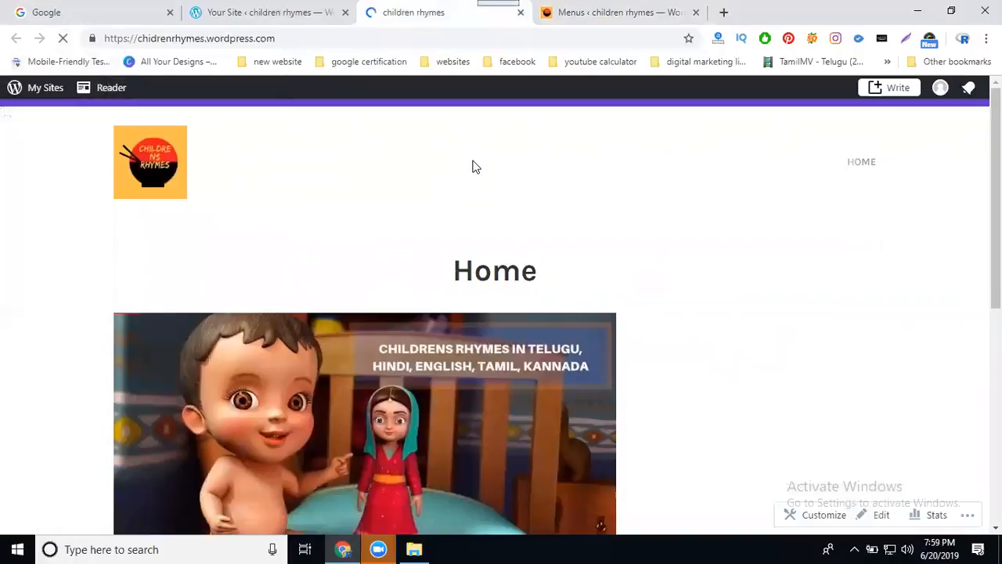
Add the pages Childrens Rhymes in Hindi and Childrens Rhymes in Telugu to the Primary menu.
click(588, 16)
click(208, 268)
click(201, 282)
click(284, 338)
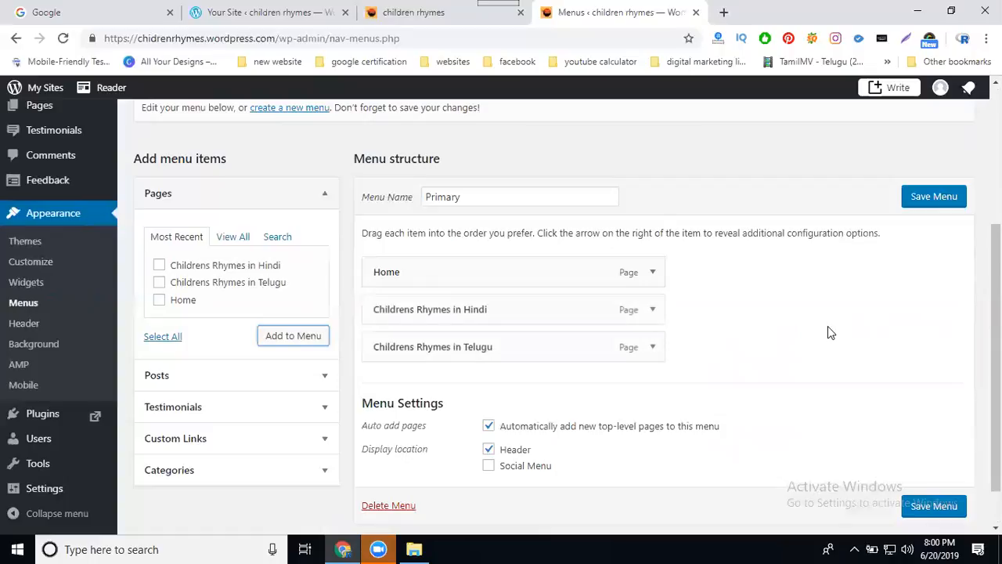
Move Childrens Rhymes in Hindi below Childrens Rhymes in Telugu, save the menu and reload the live home page.
drag(546, 308, 539, 349)
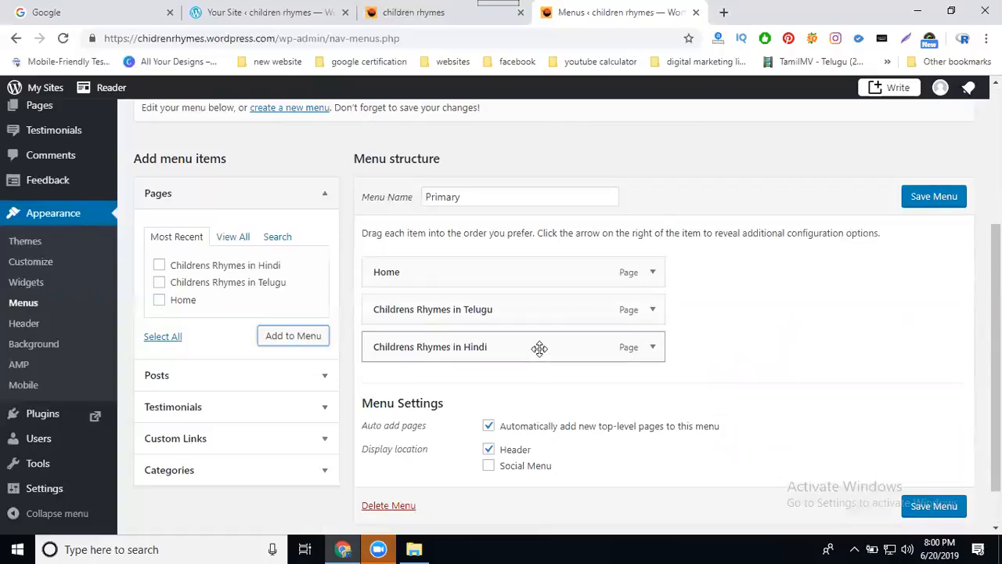
click(919, 507)
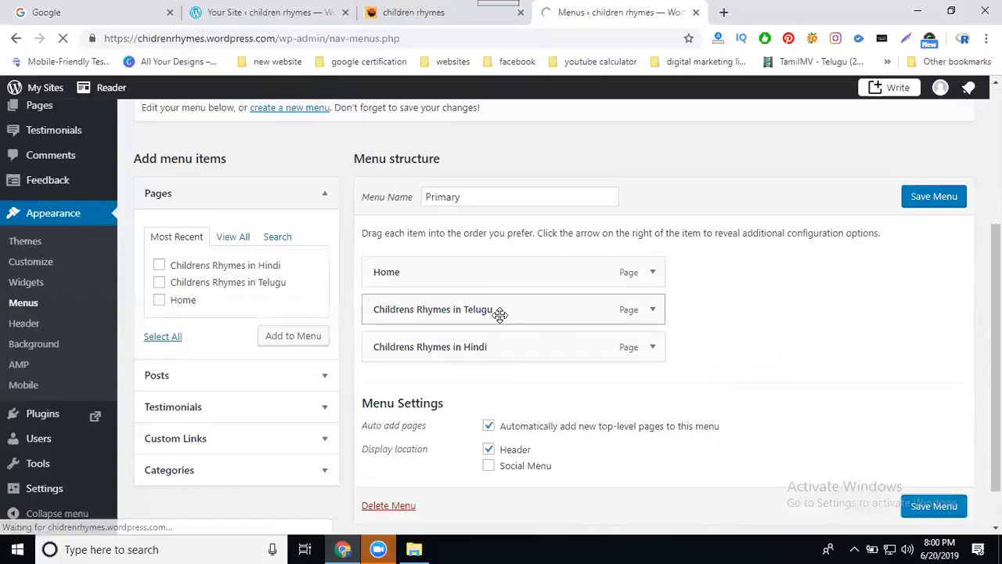
click(413, 12)
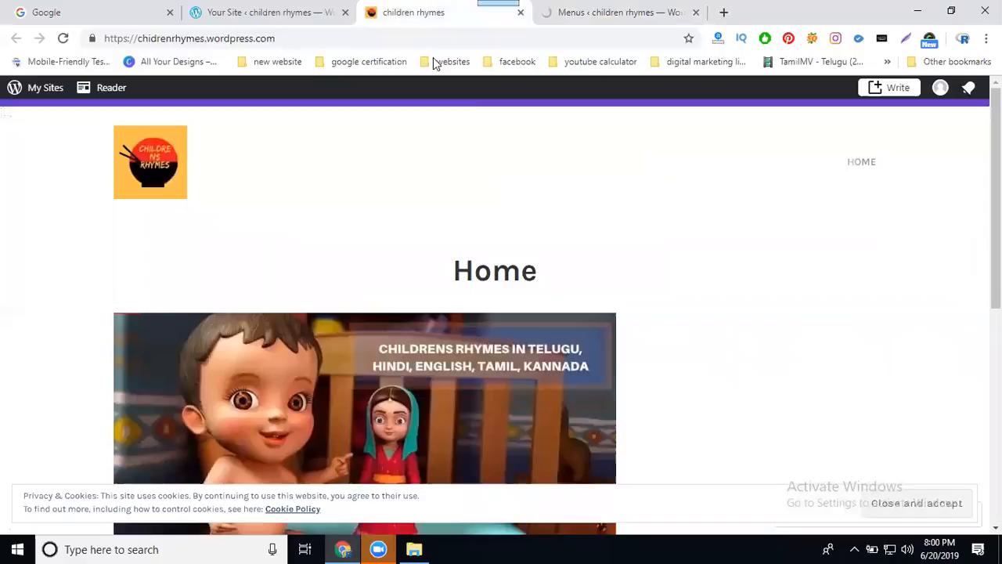
click(63, 39)
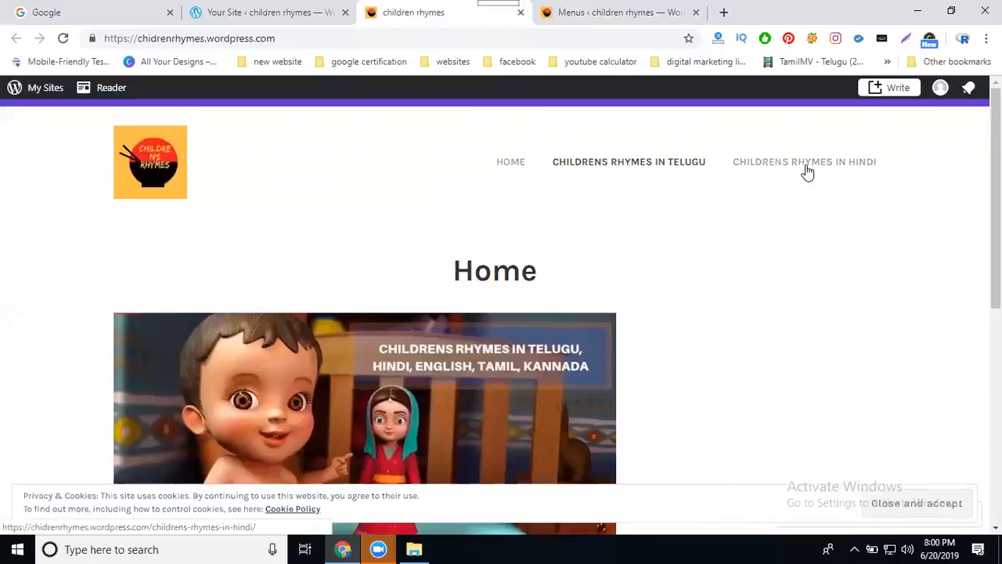
Turn off automatic adding of new top-level pages, save the Primary menu, and turn the option on again.
click(617, 14)
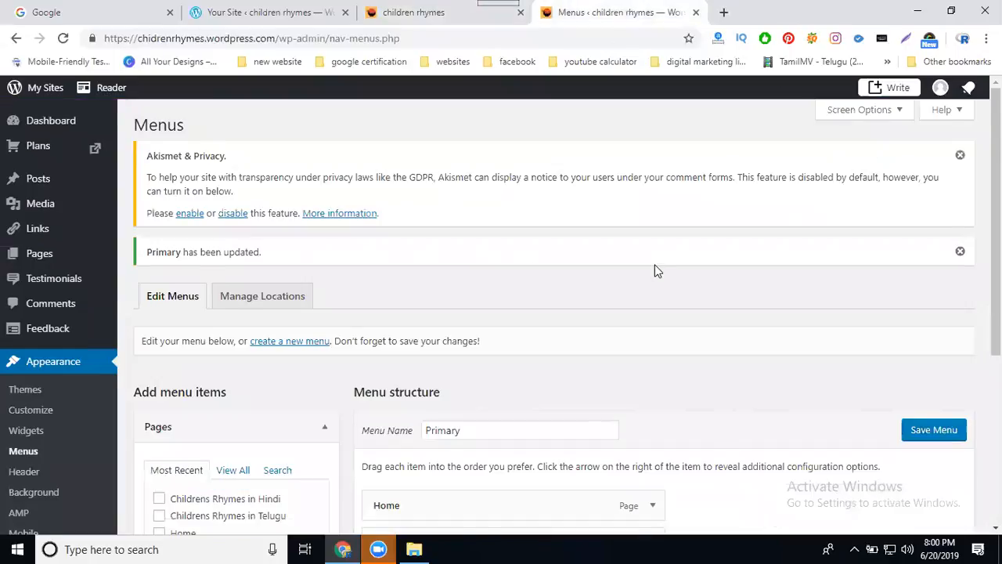
scroll(649, 265, down, 4)
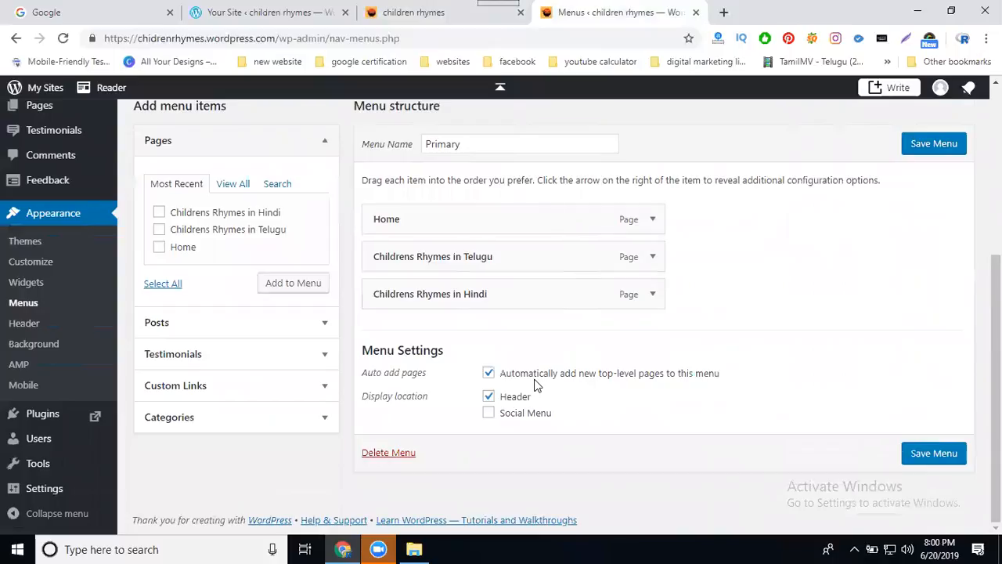
click(488, 375)
click(930, 453)
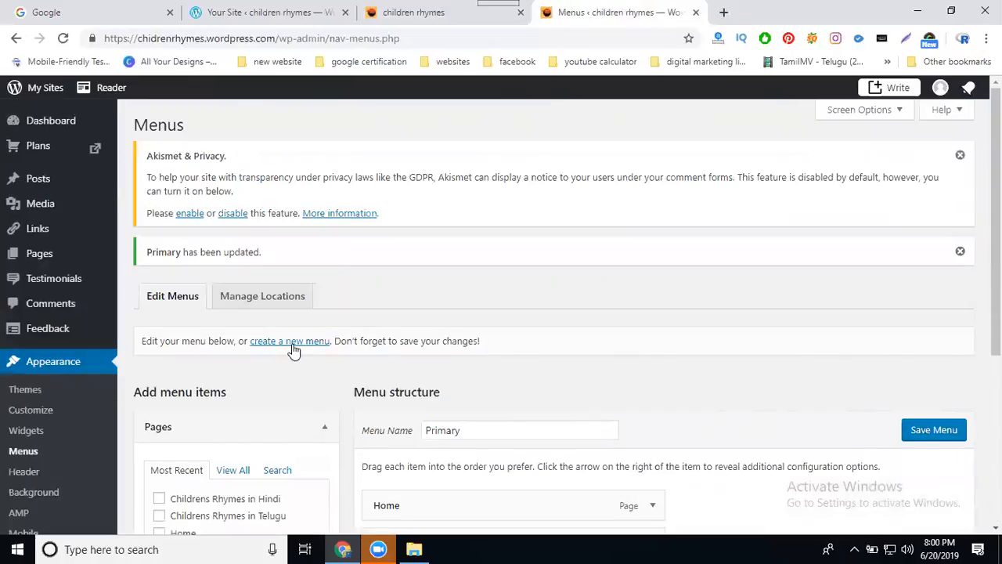
scroll(294, 350, down, 3)
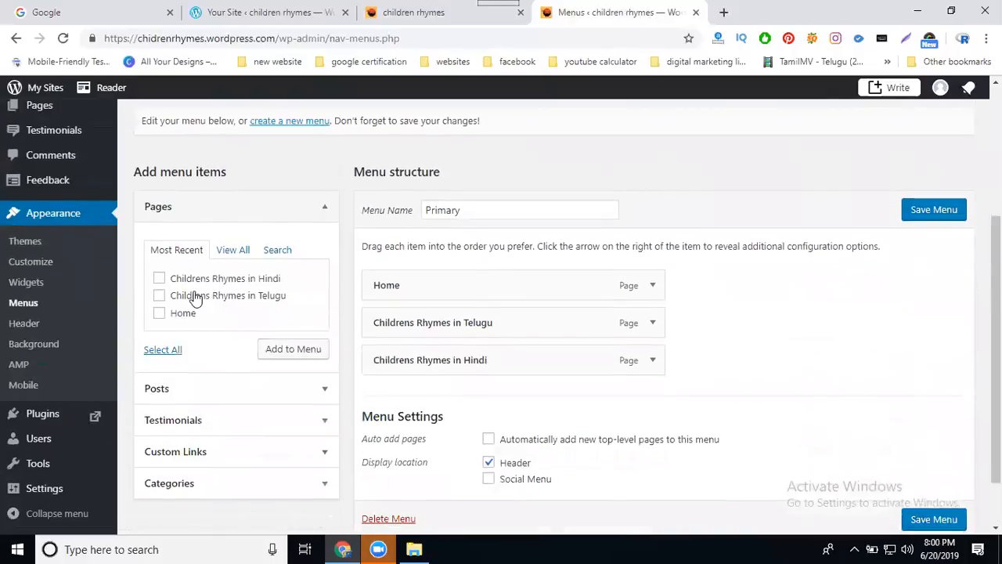
click(488, 441)
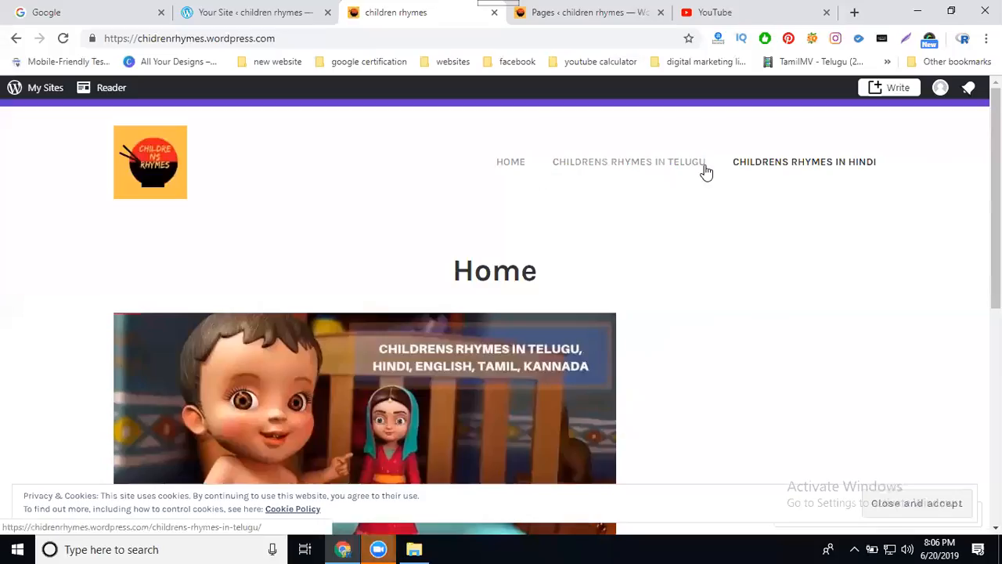
View the live Telugu rhymes page and open the Childrens Rhymes in Hindi page for editing from the page list.
click(657, 168)
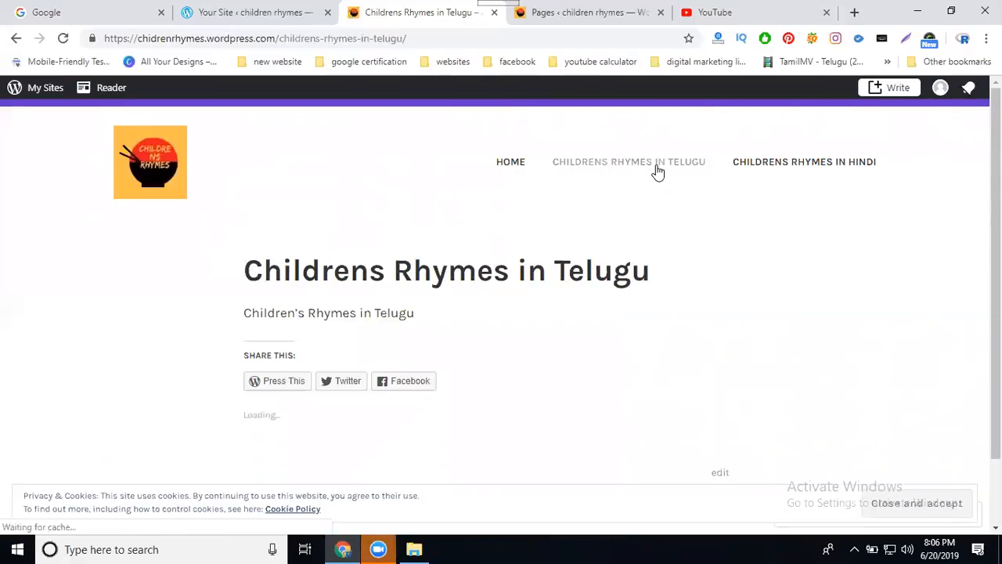
click(544, 13)
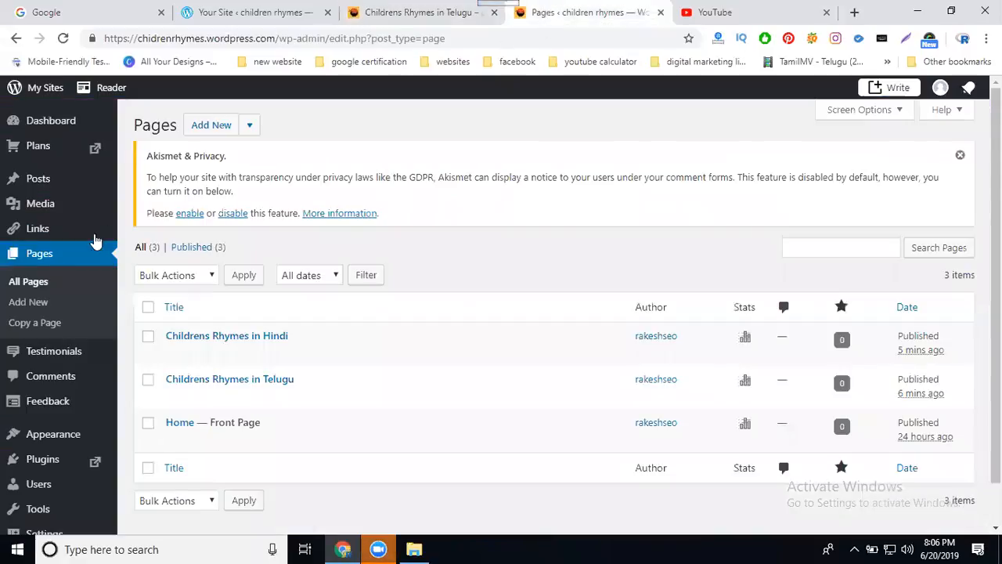
mouse_move(191, 364)
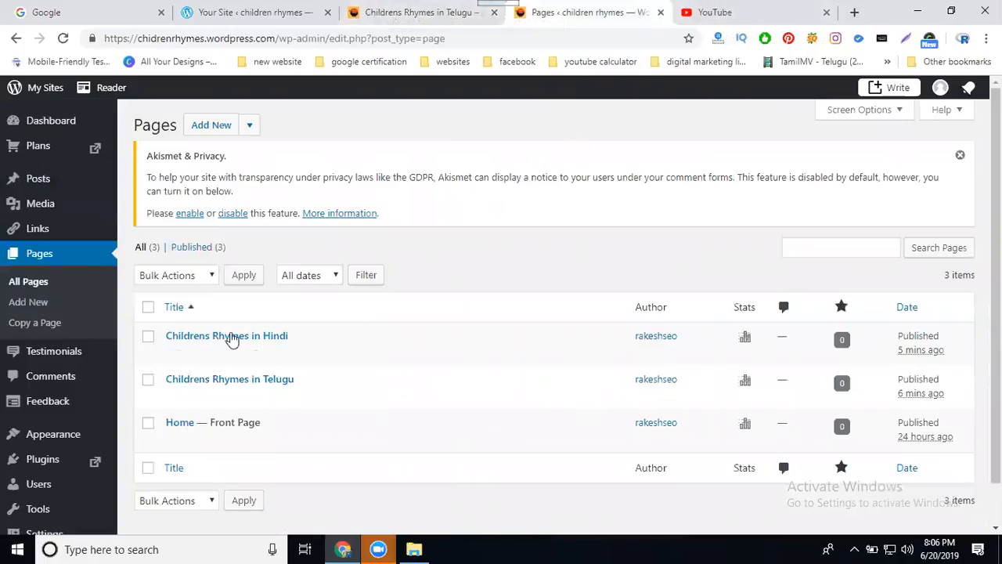
click(174, 353)
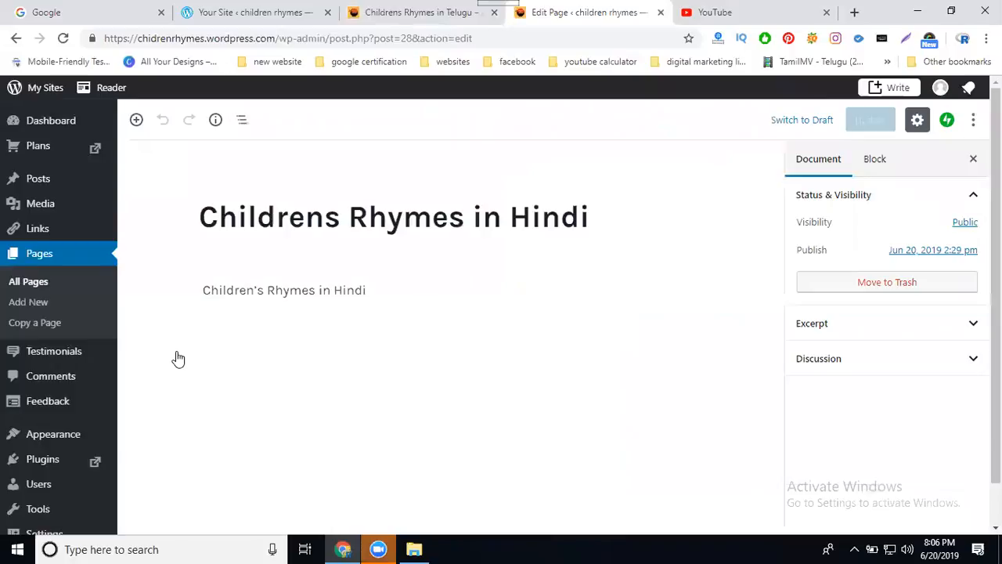
Copy the page title "Childrens Rhymes in Hindi" and search YouTube for it.
triple_click(349, 216)
key(ctrl+c)
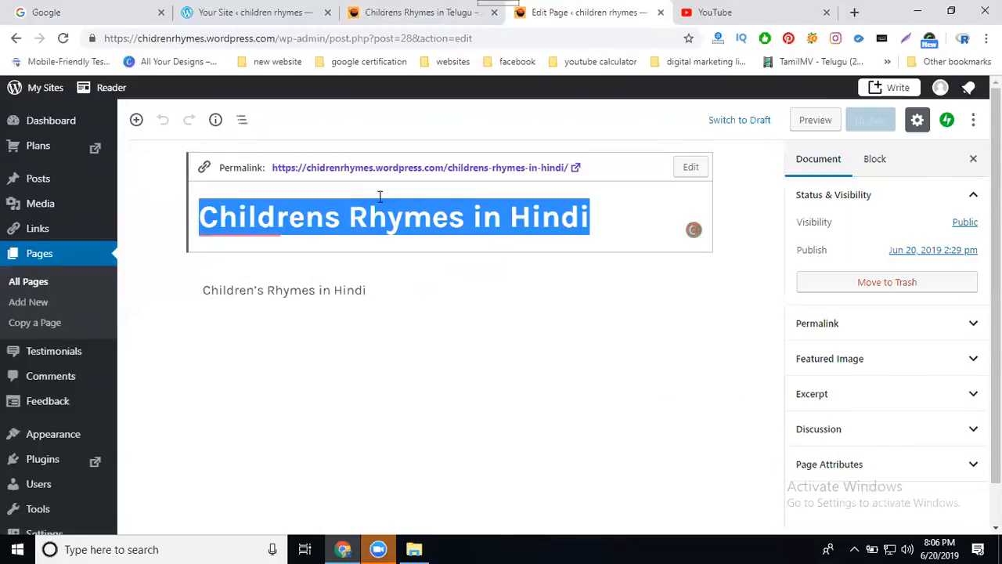
click(744, 9)
click(391, 100)
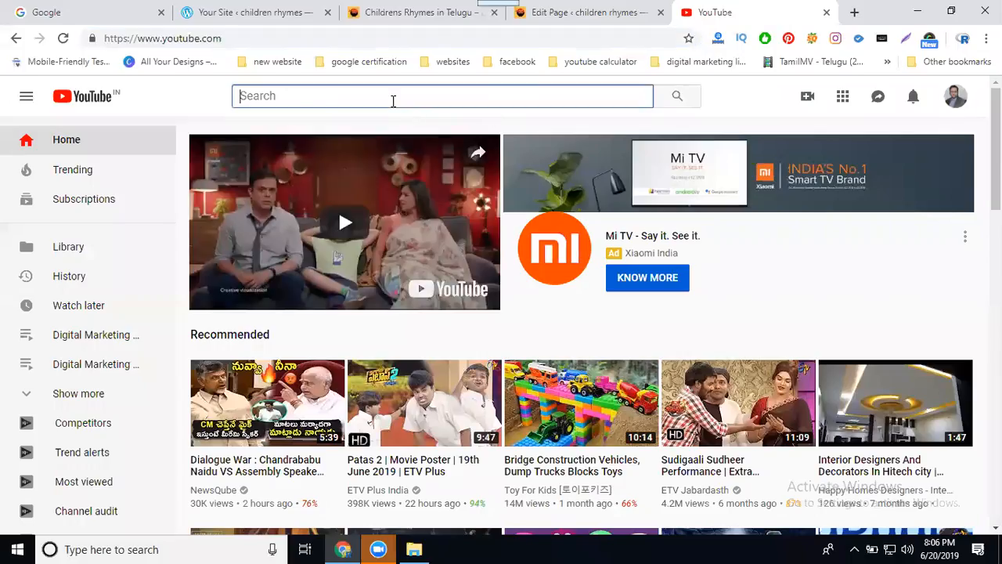
key(ctrl+v)
key(Return)
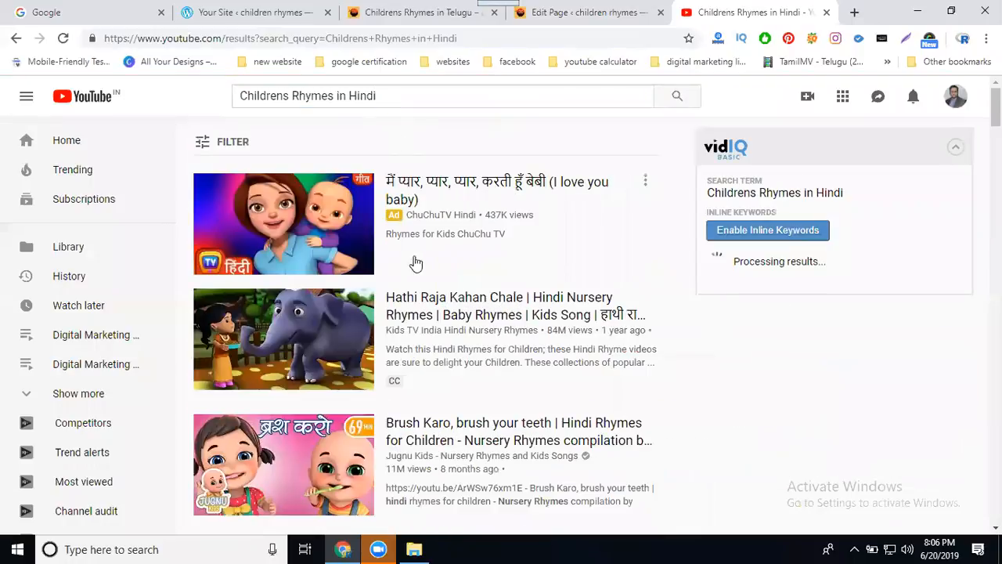
Open the "Hathi Raja Kahan Chale" video in a separate tab and select its full web address for copying.
middle_click(425, 304)
click(771, 12)
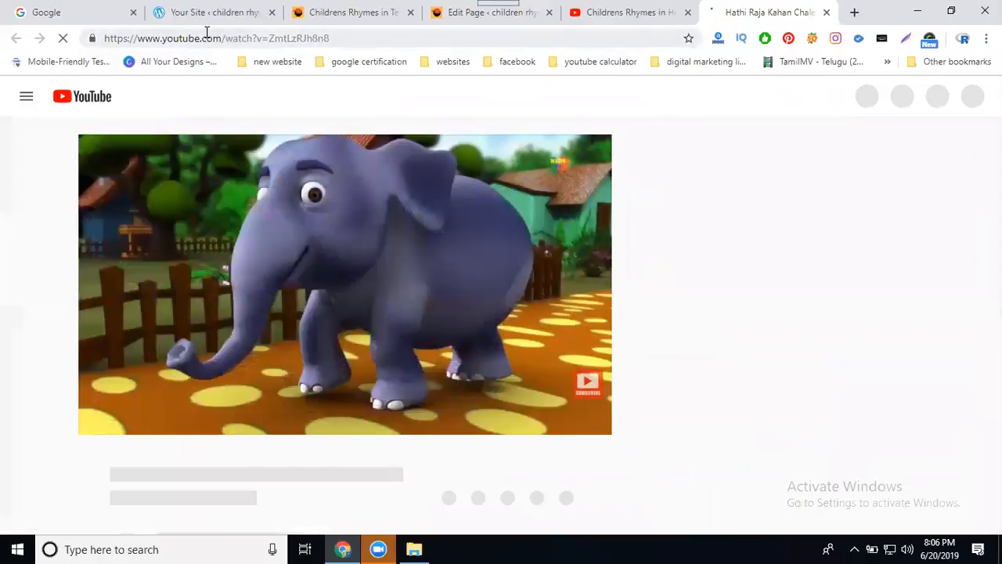
click(207, 37)
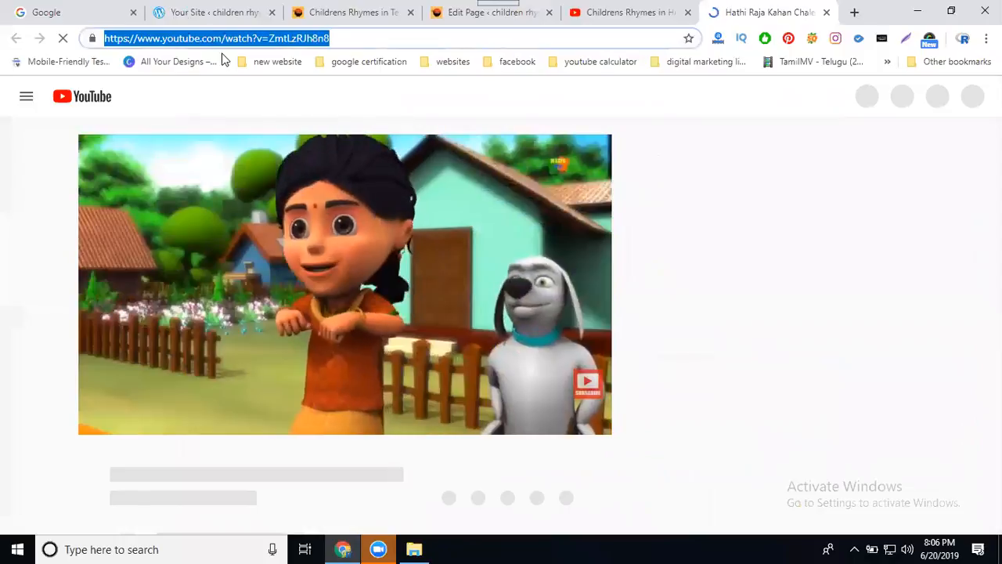
Insert a YouTube embed block from the Embeds category on the Childrens Rhymes in Hindi page.
click(447, 12)
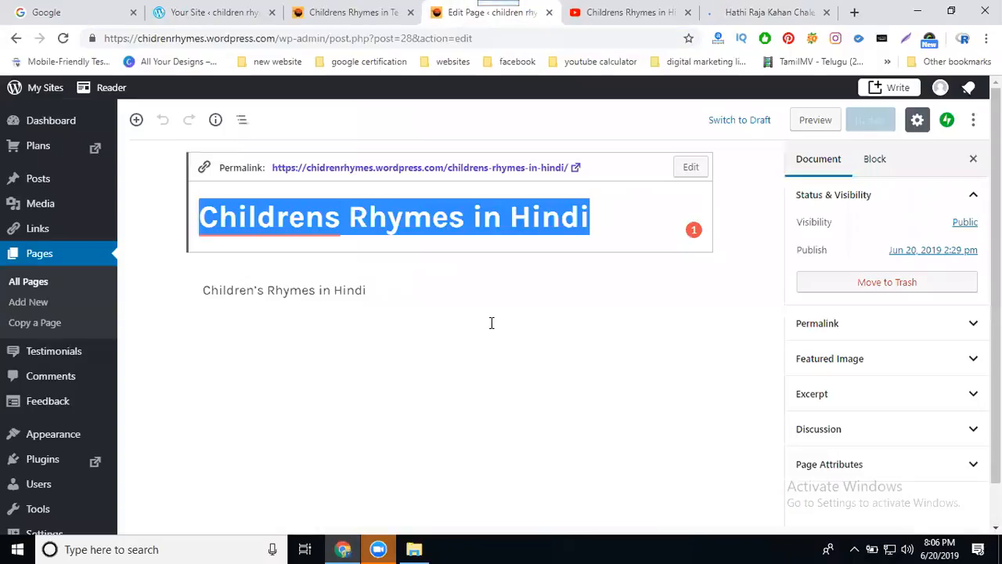
click(263, 331)
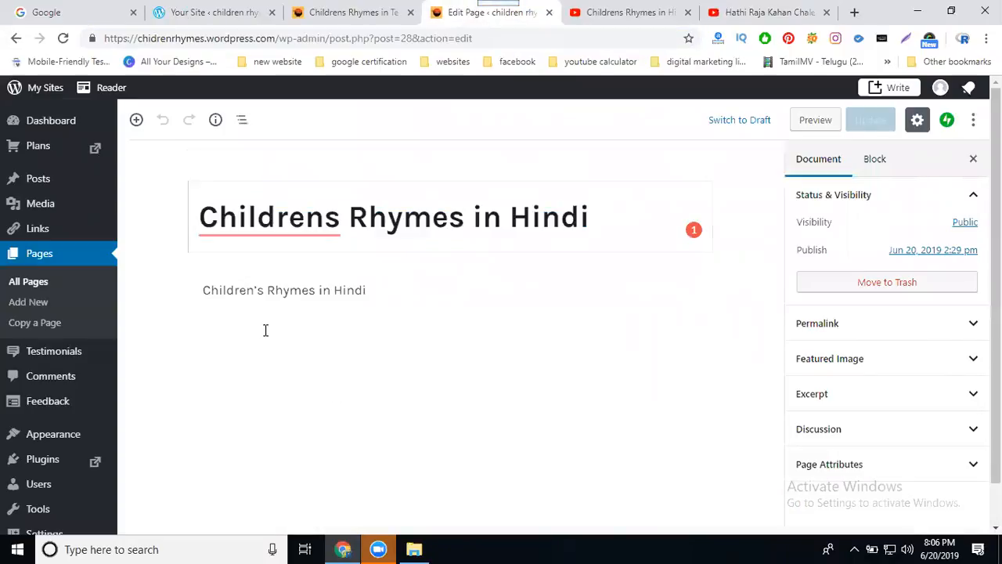
click(136, 121)
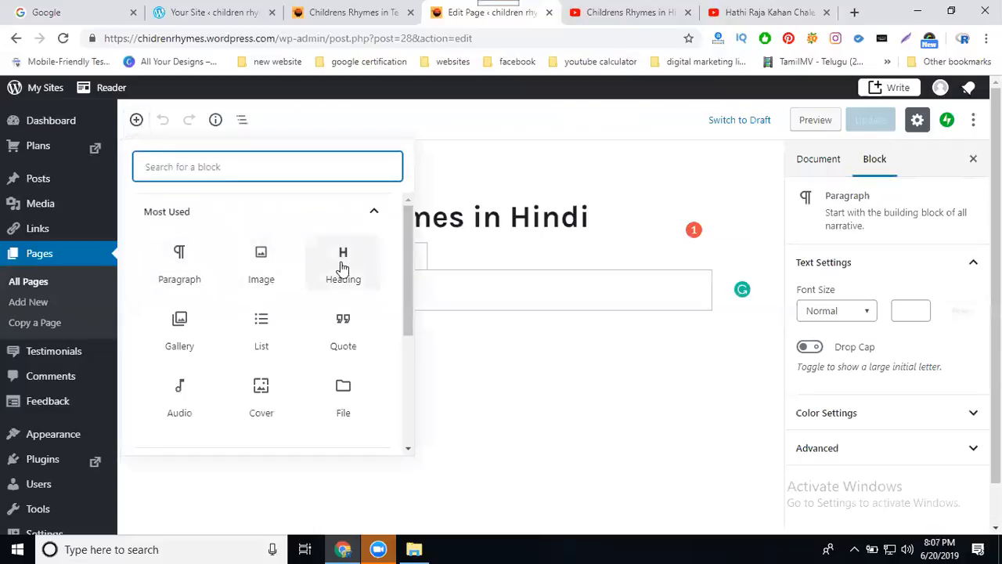
scroll(331, 295, down, 2)
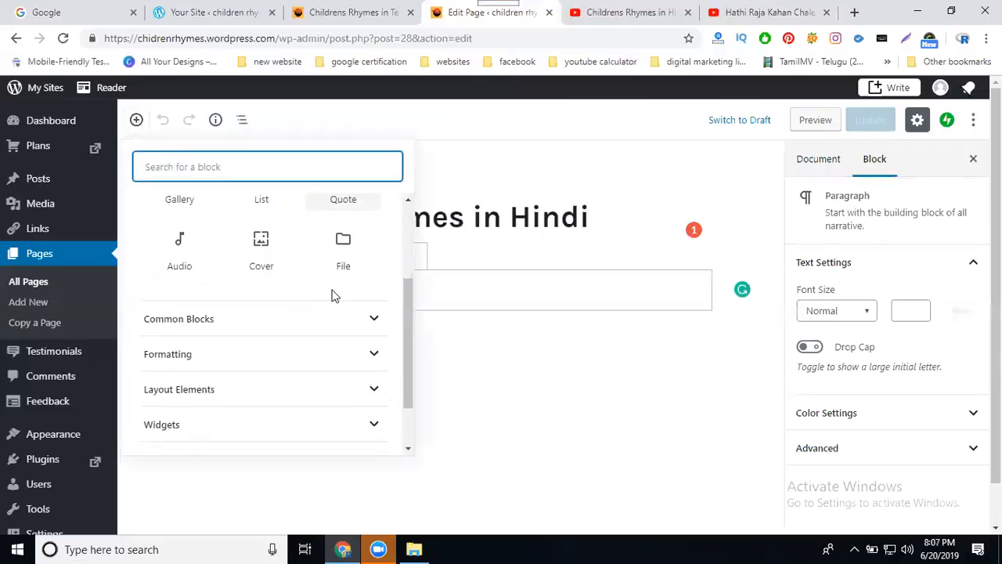
click(373, 319)
scroll(368, 317, down, 2)
click(371, 386)
scroll(375, 335, down, 2)
click(375, 329)
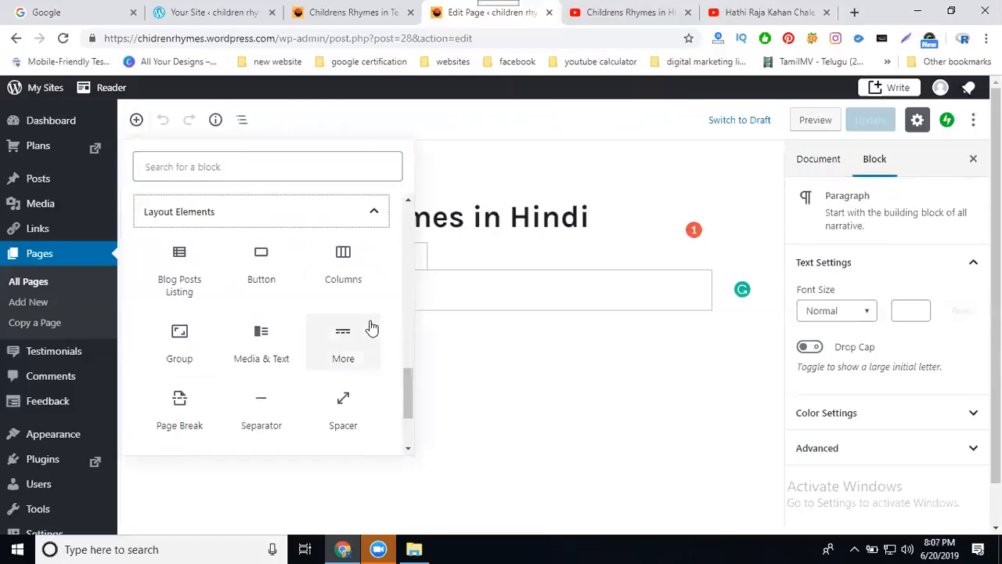
scroll(371, 337, down, 2)
click(373, 357)
scroll(365, 344, down, 2)
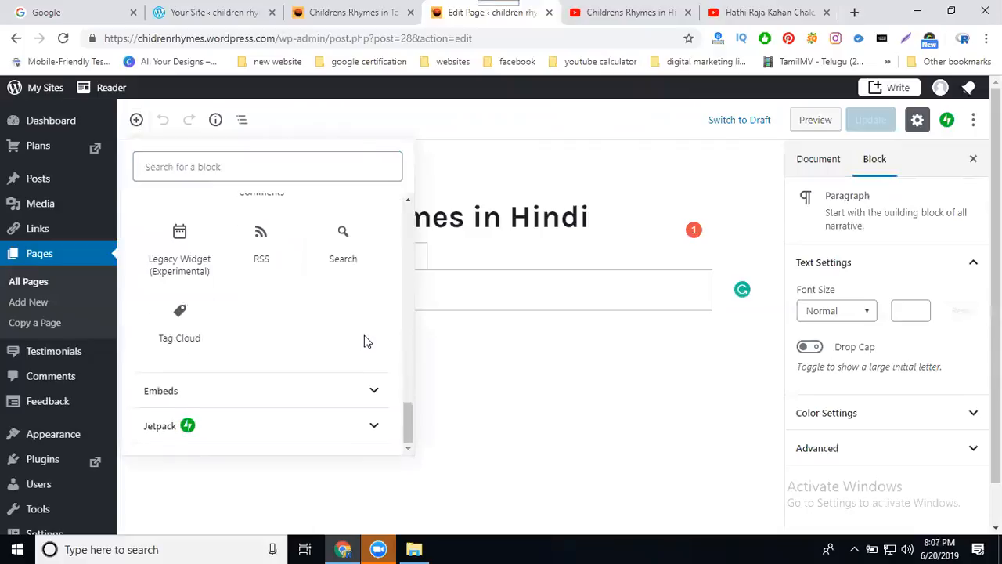
click(371, 387)
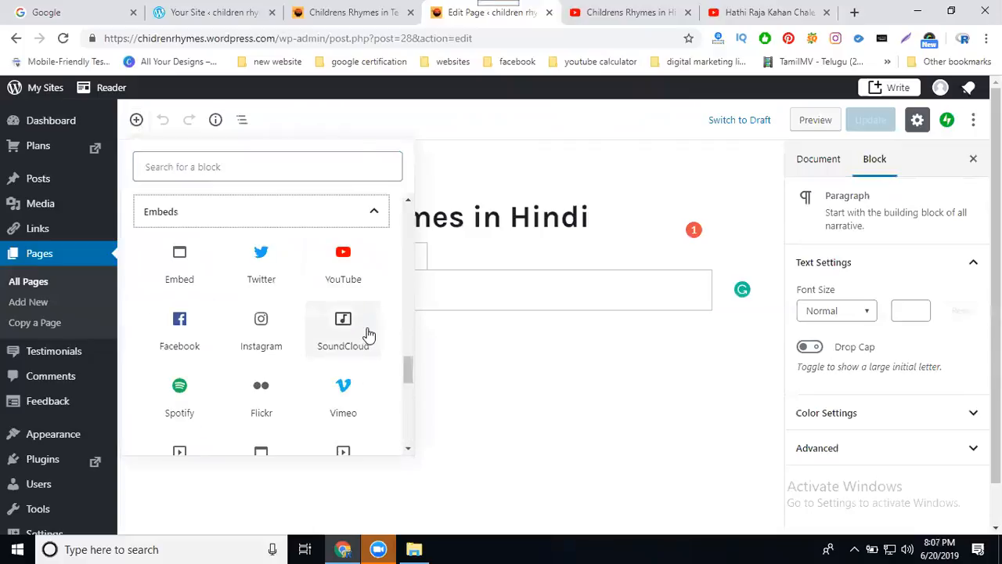
click(346, 274)
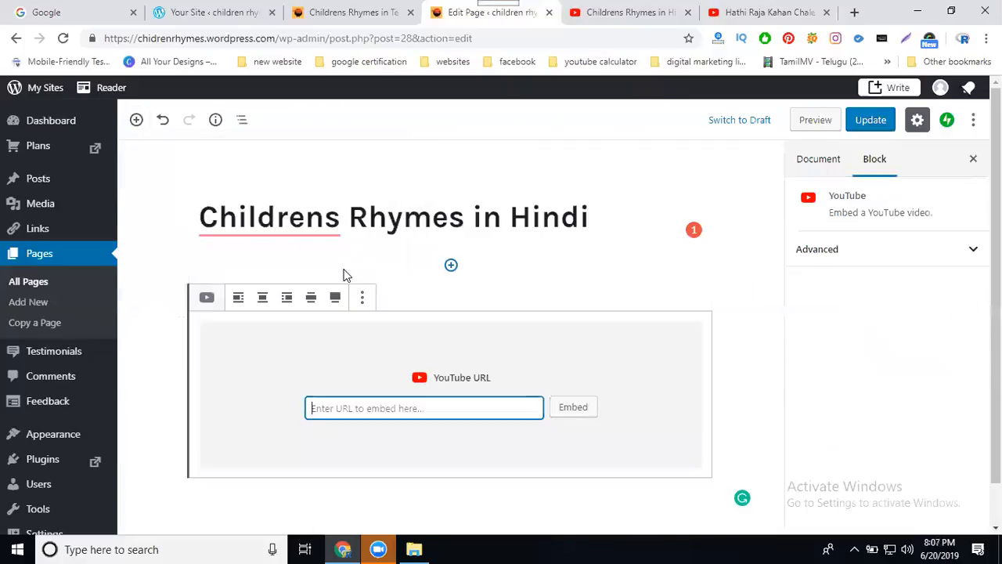
Embed the copied "Hathi Raja Kahan Chale" video address in the YouTube block and update the page.
key(ctrl+v)
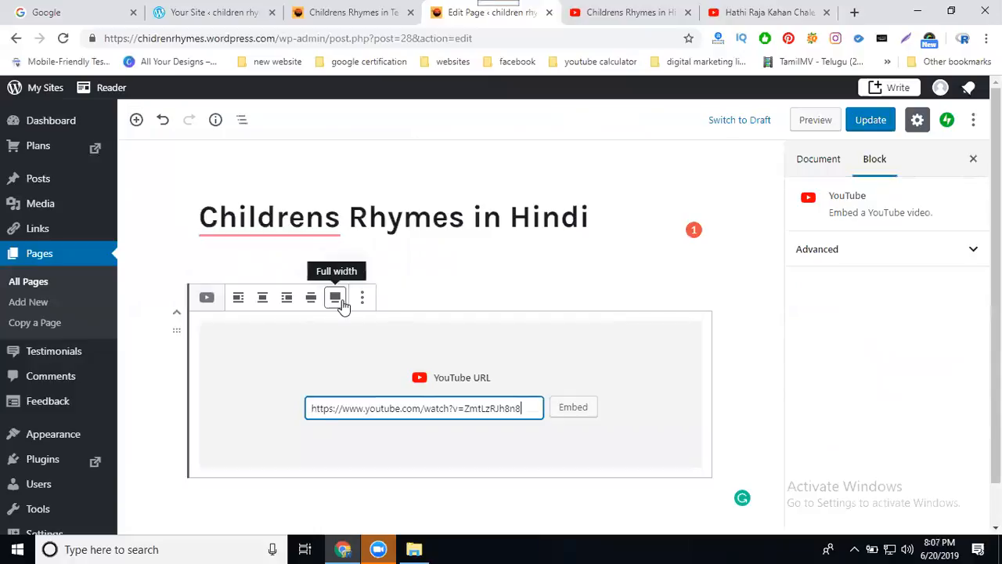
click(576, 410)
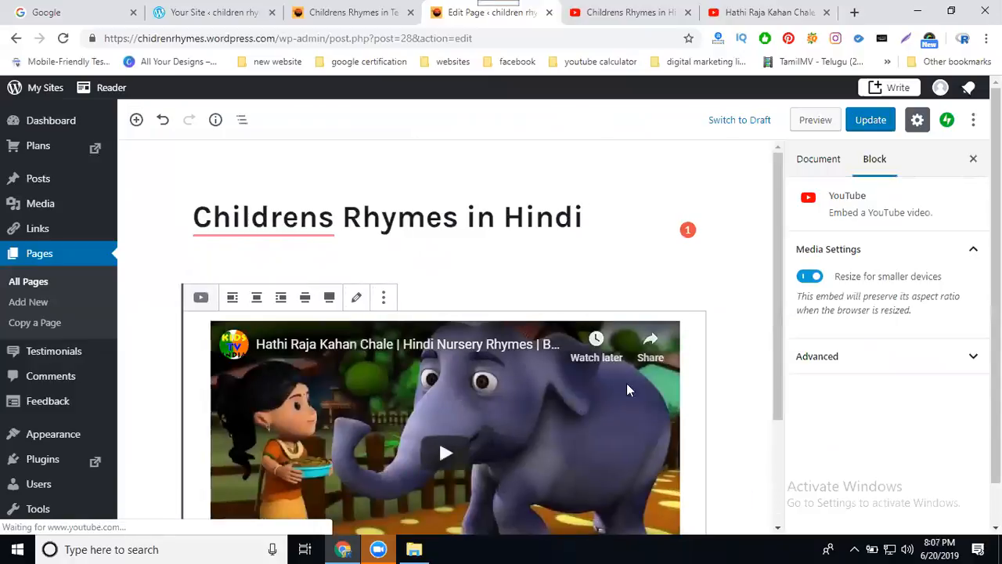
scroll(733, 350, down, 2)
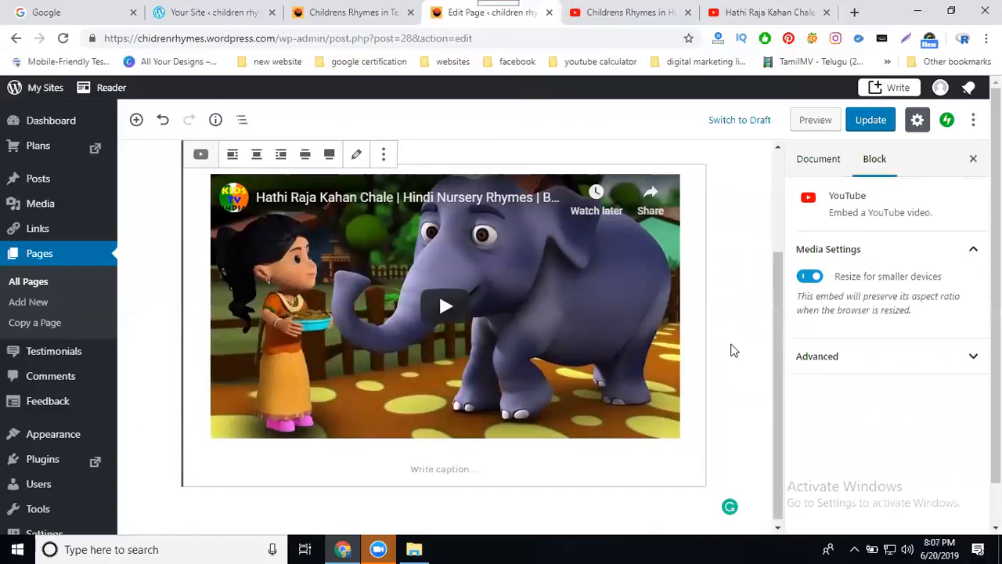
click(853, 123)
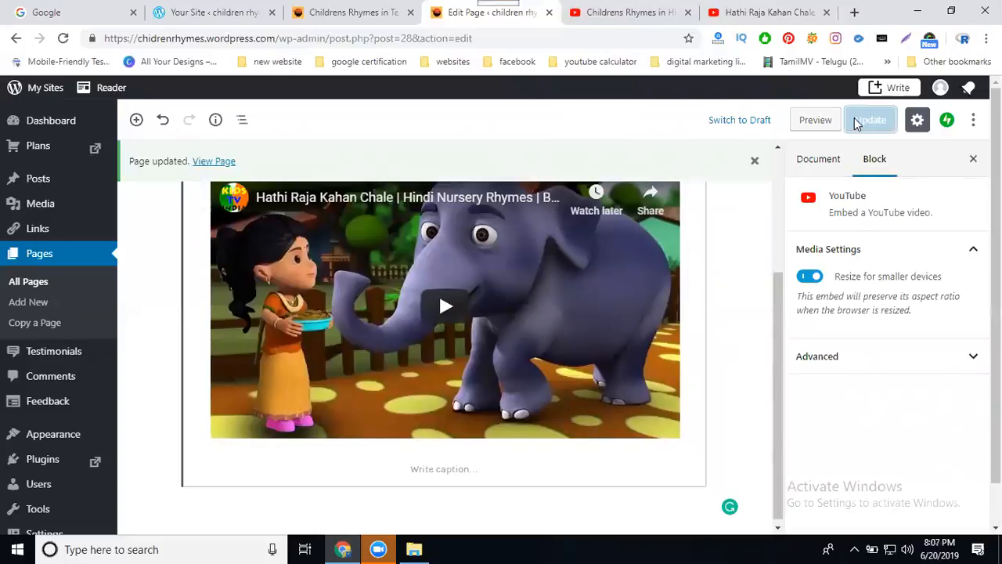
Close the "Hathi Raja Kahan Chale" video and open "Main Tota Hare Rang Ka" from the YouTube results in a separate tab.
click(812, 15)
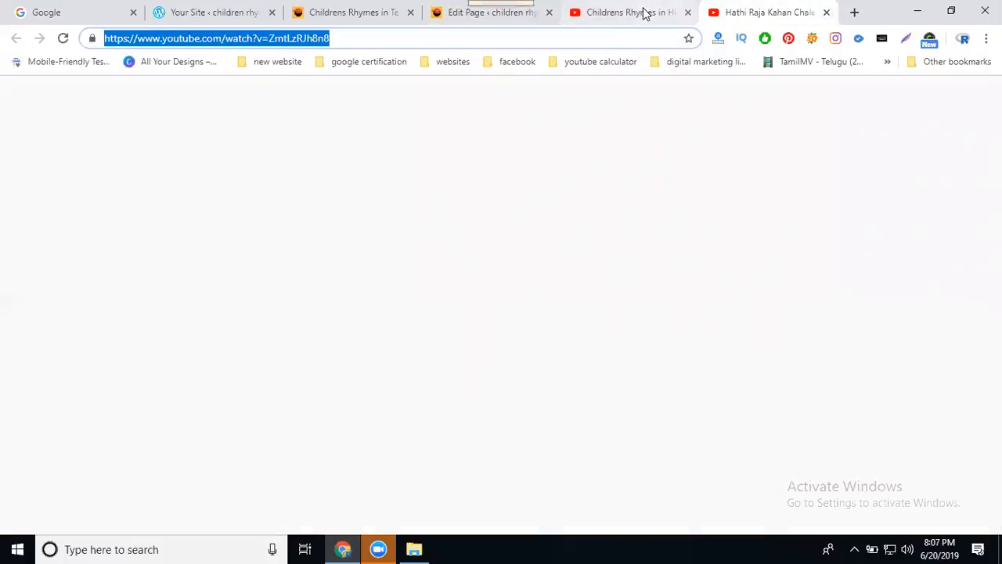
key(ctrl+w)
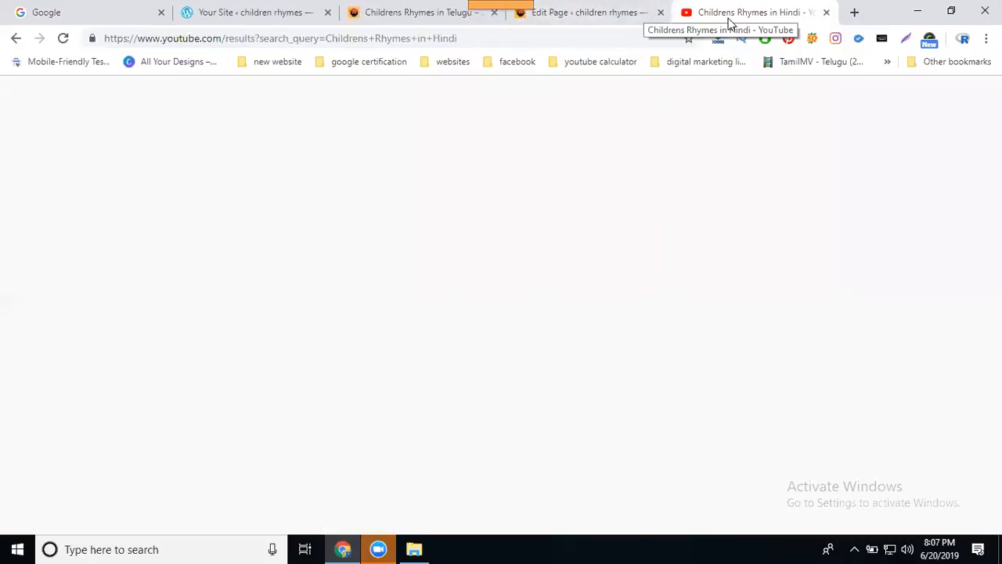
scroll(576, 308, down, 5)
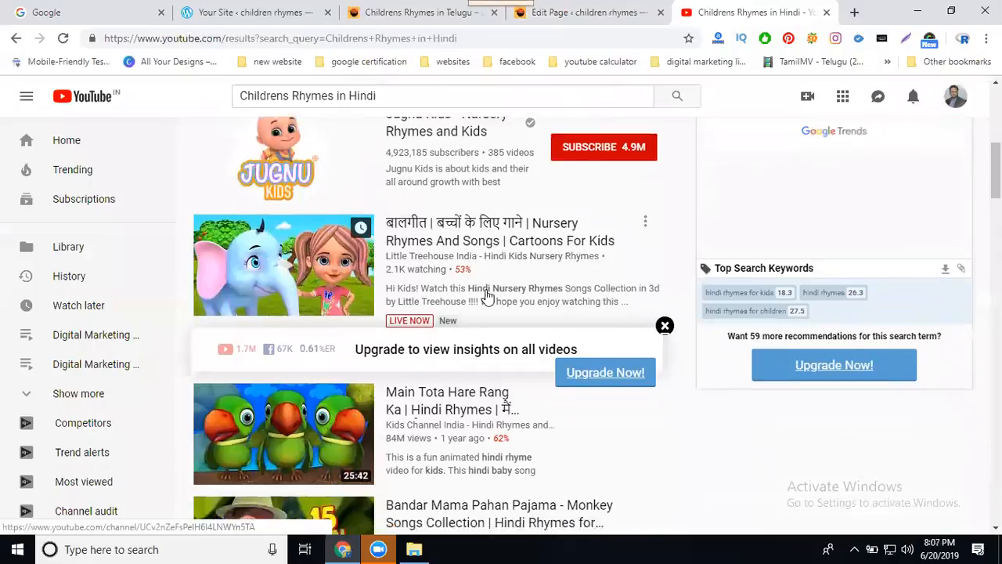
scroll(469, 284, down, 2)
middle_click(465, 278)
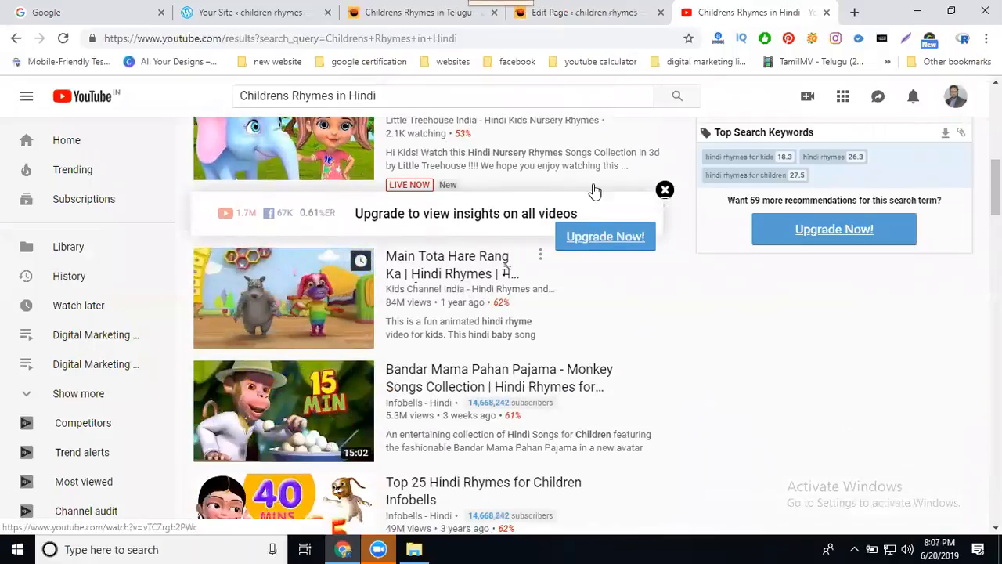
click(790, 11)
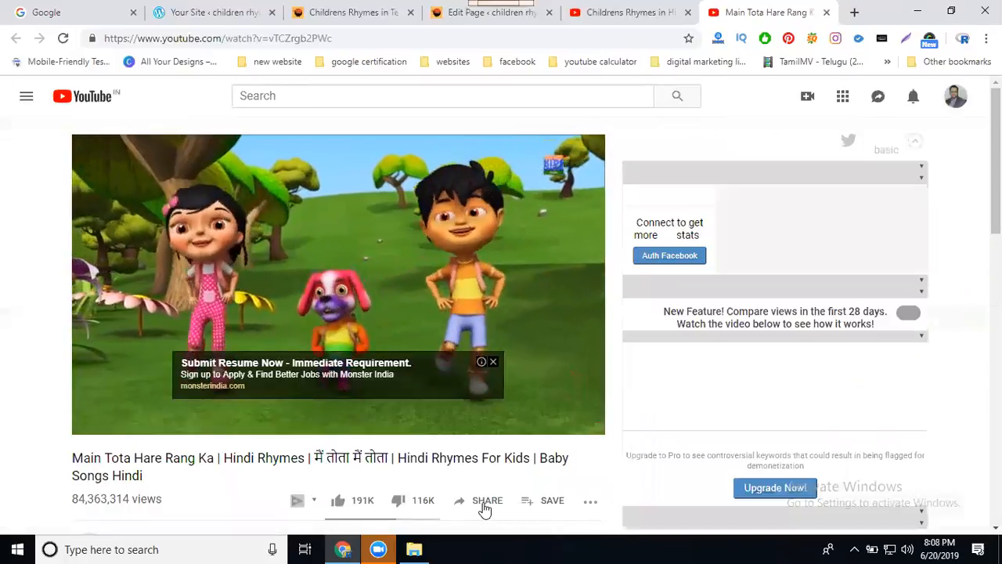
Copy the iframe embed code of the "Main Tota Hare Rang Ka" video from its sharing options.
click(485, 507)
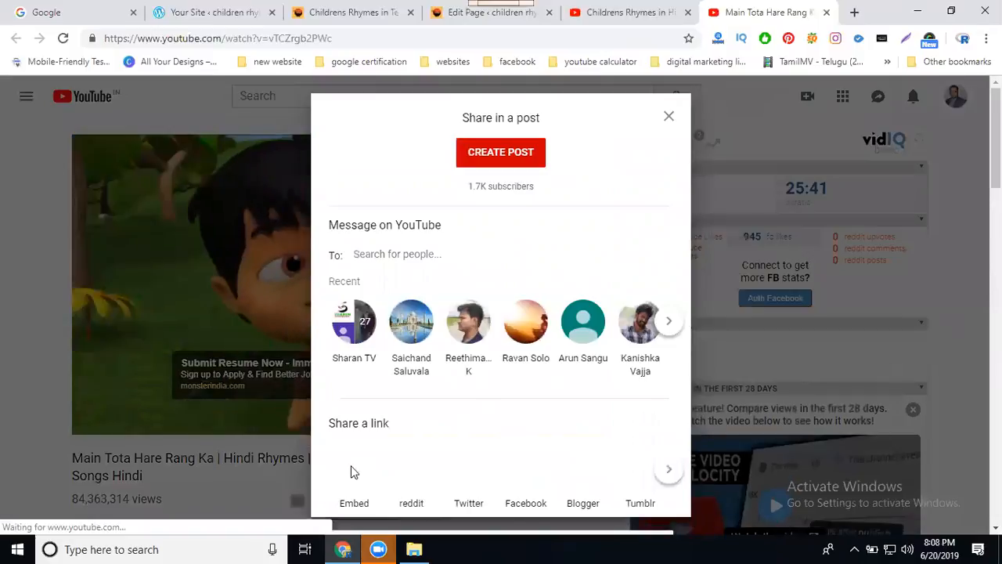
click(352, 470)
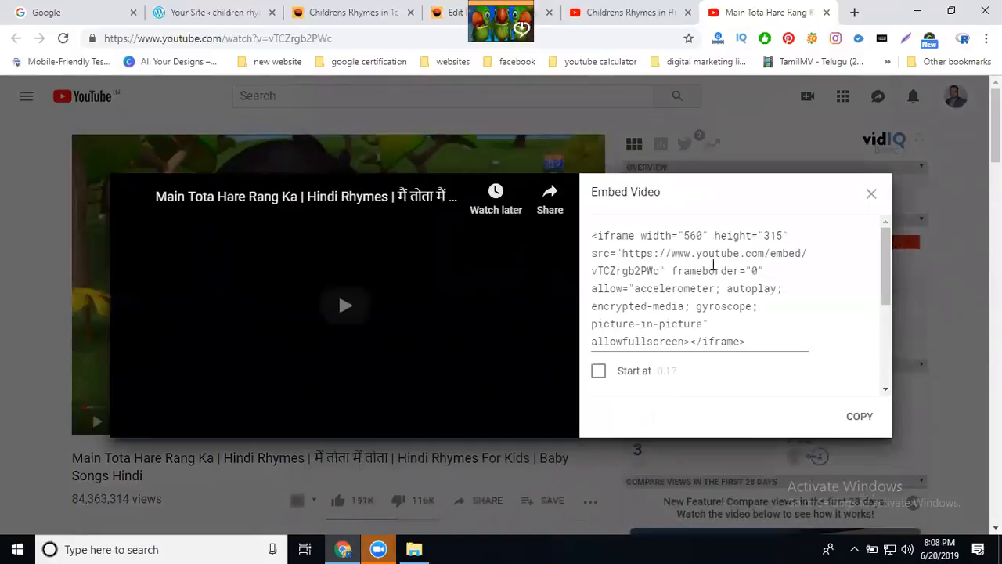
click(713, 266)
key(ctrl+c)
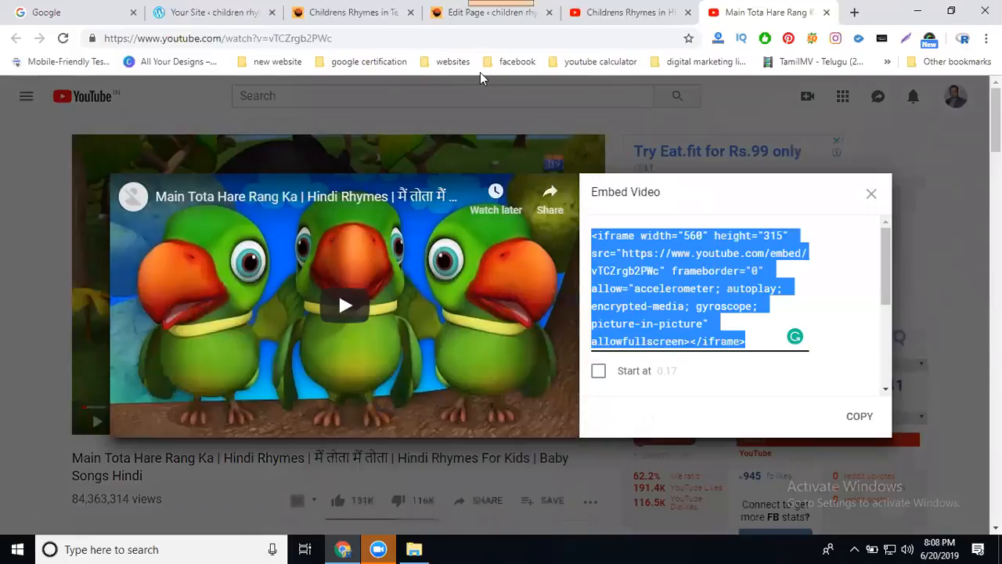
Add a Code block below the "Hathi Raja Kahan Chale" video on the Hindi page and paste the iframe embed code into it.
click(466, 22)
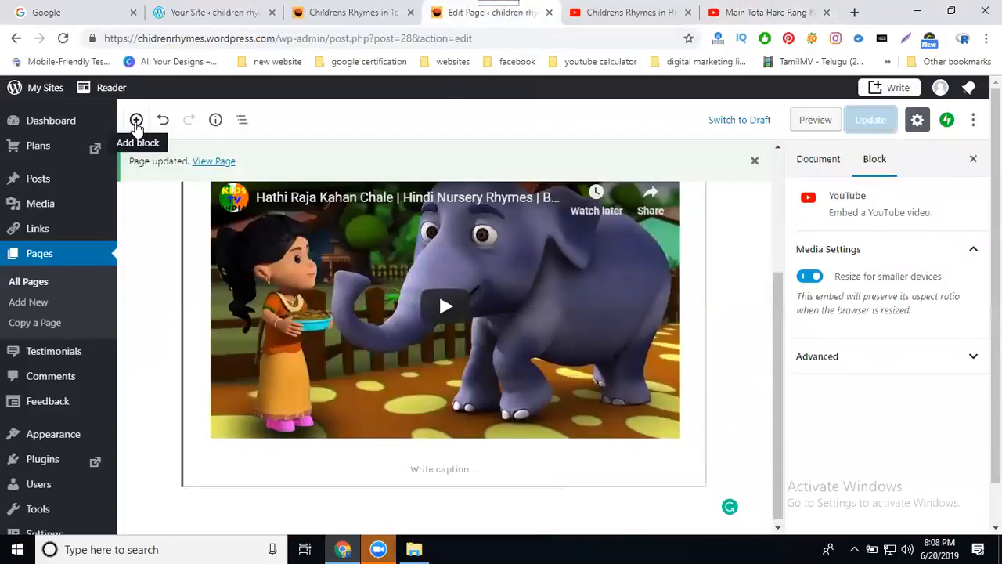
click(137, 122)
scroll(261, 260, down, 1)
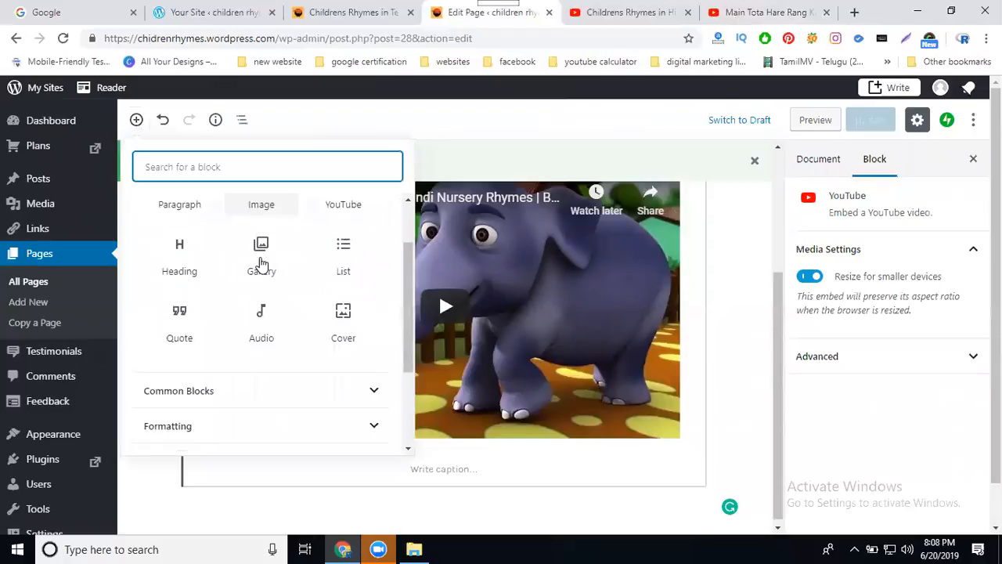
scroll(261, 264, down, 3)
click(368, 287)
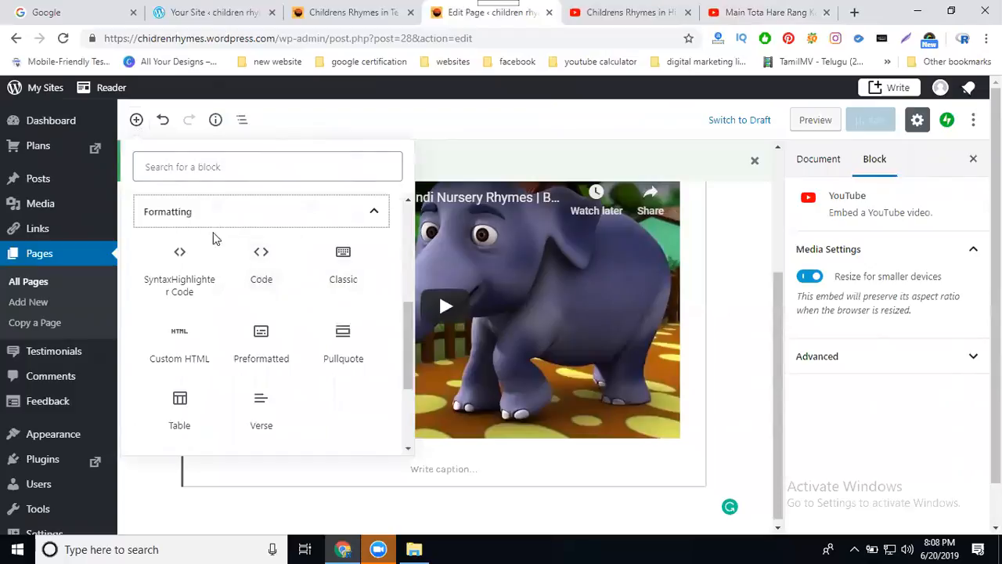
click(257, 266)
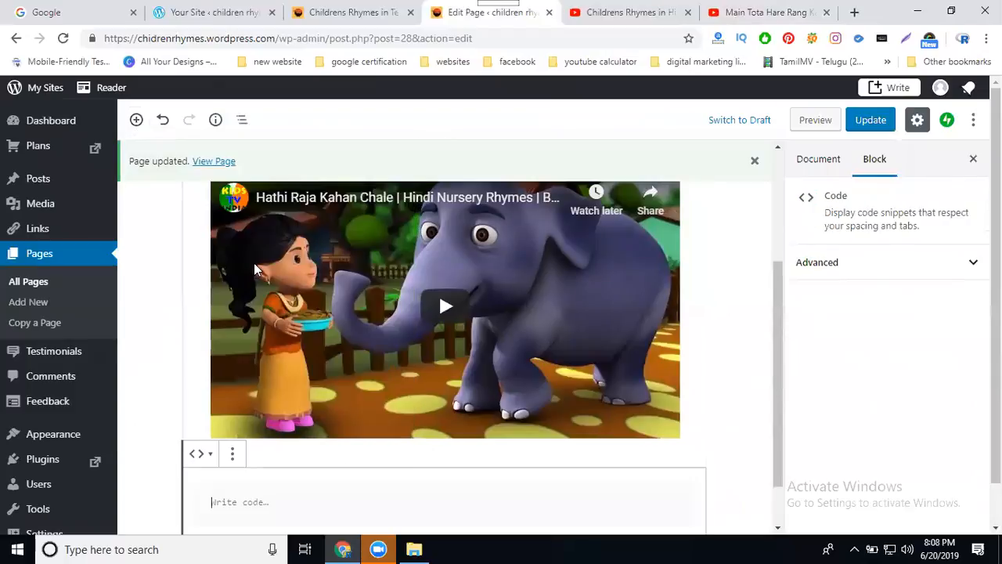
scroll(330, 348, down, 1)
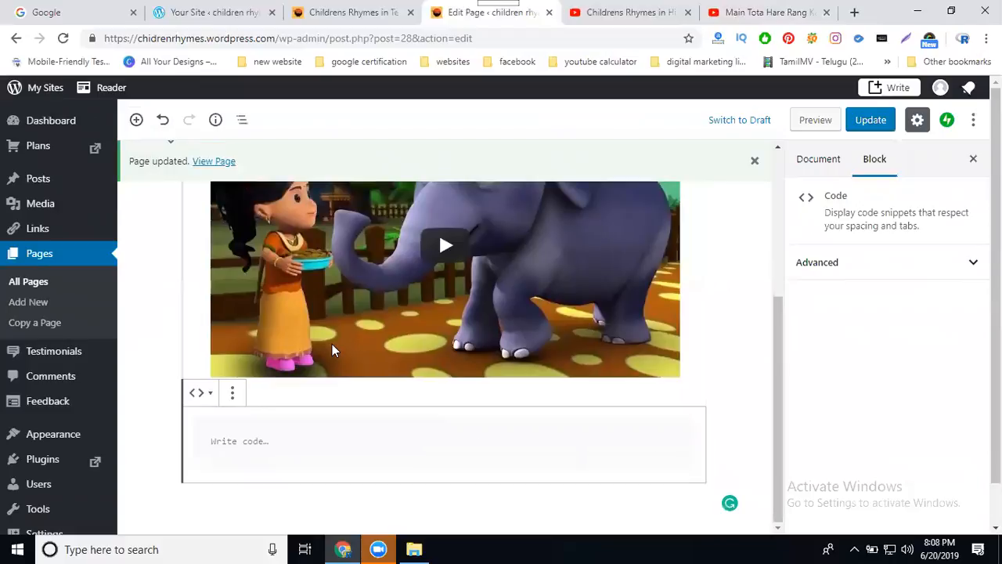
key(ctrl+v)
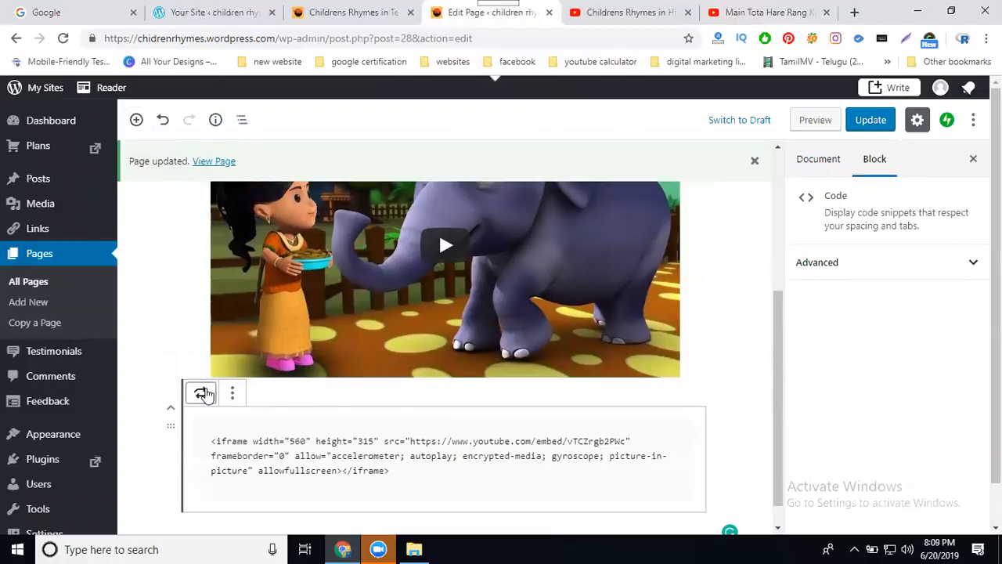
Transform the Code block containing the iframe embed code into a Preformatted block.
click(202, 393)
click(218, 469)
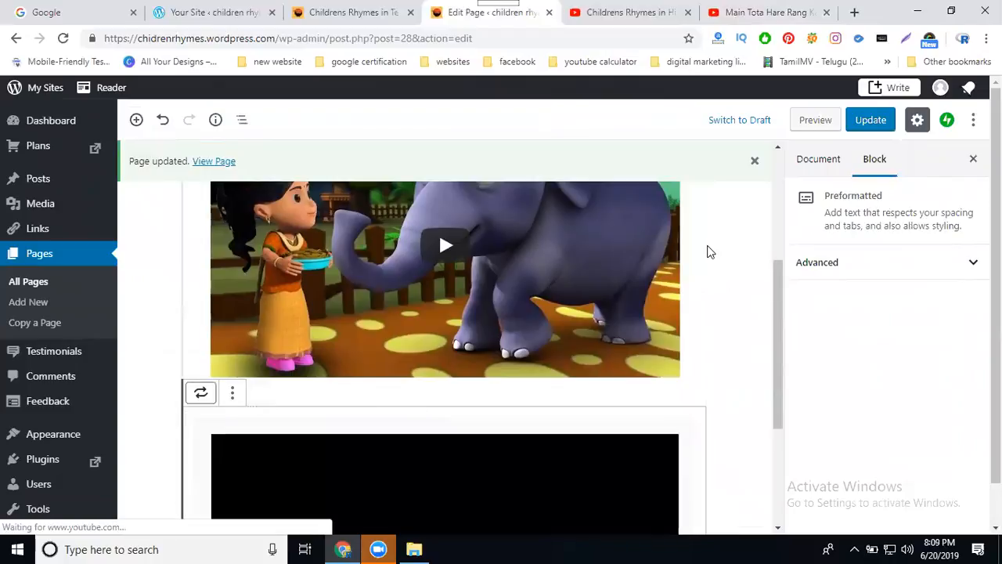
scroll(706, 251, down, 3)
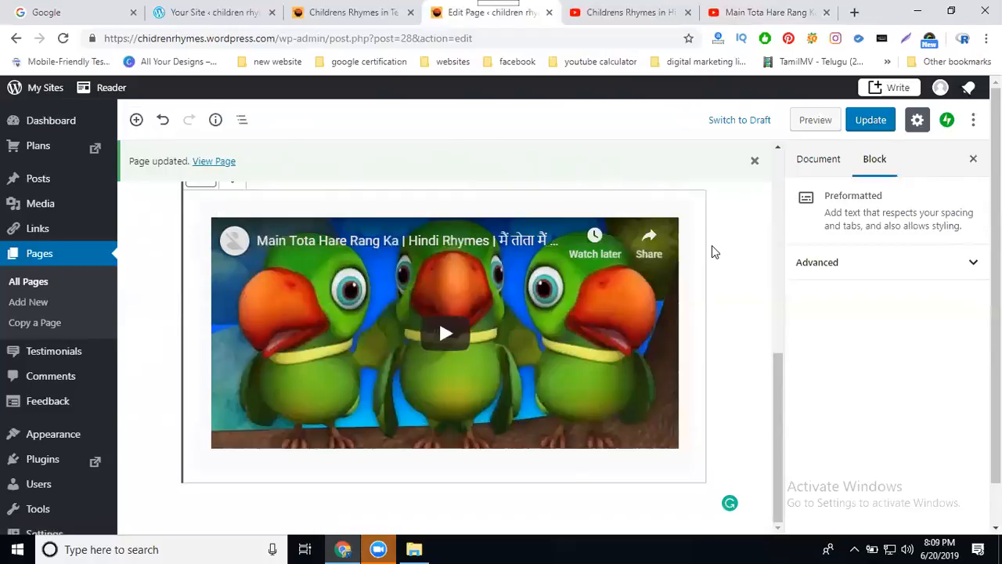
scroll(263, 265, up, 1)
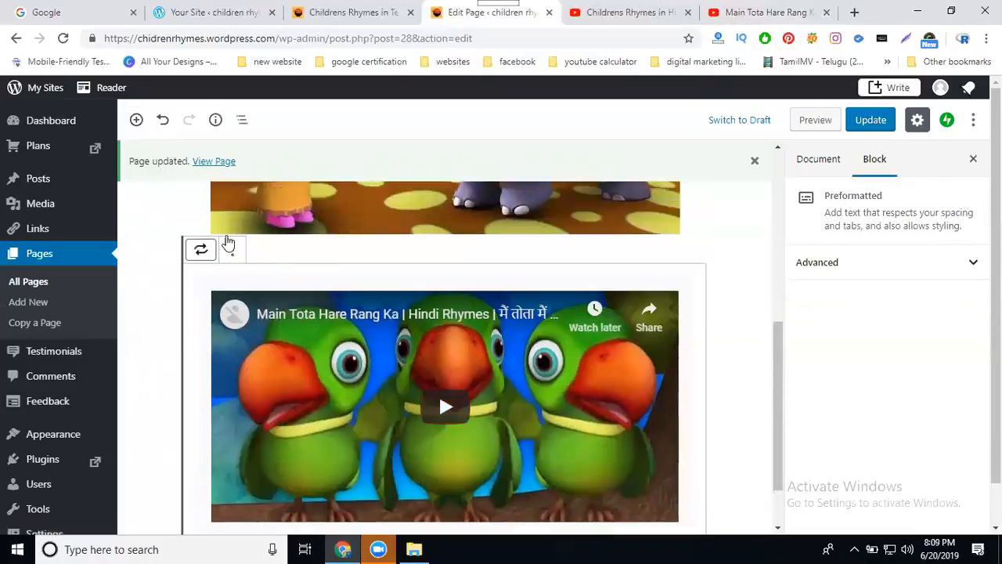
Transform the Preformatted block with the "Main Tota Hare Rang Ka" video into a Paragraph and align it left after trying centre alignment.
click(201, 252)
click(224, 334)
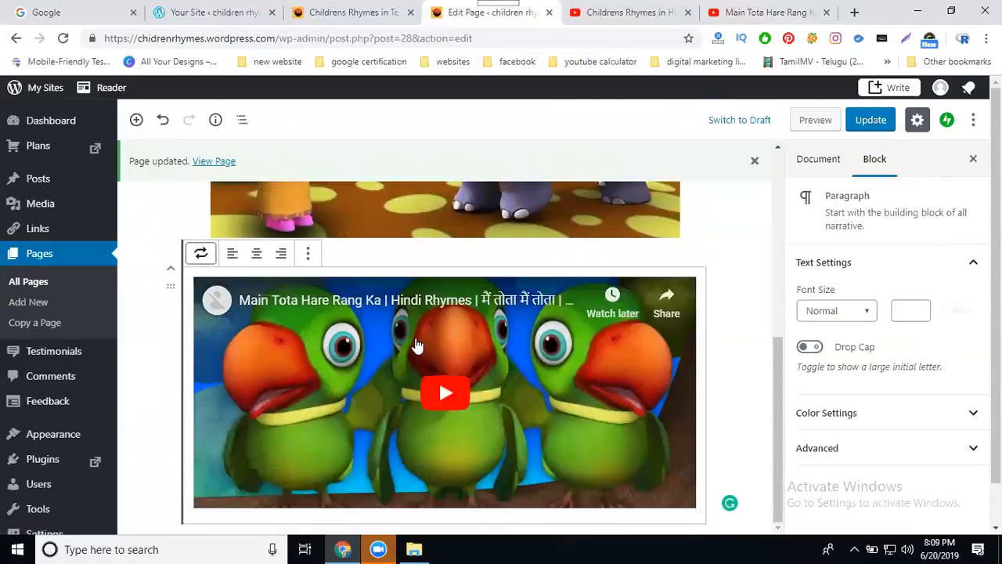
click(257, 255)
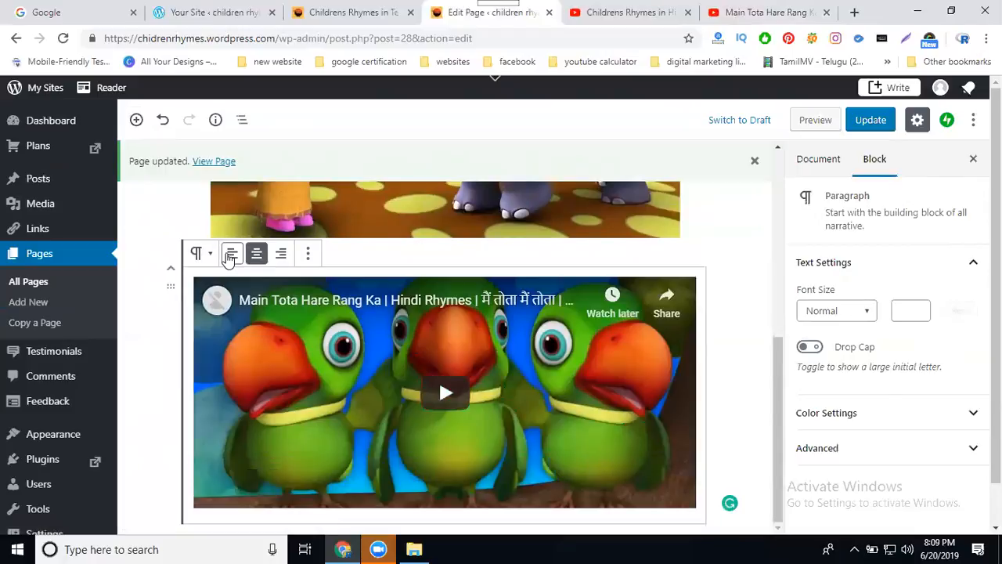
click(229, 255)
Remove the Paragraph block holding the "Main Tota Hare Rang Ka" video from the Hindi page.
click(208, 256)
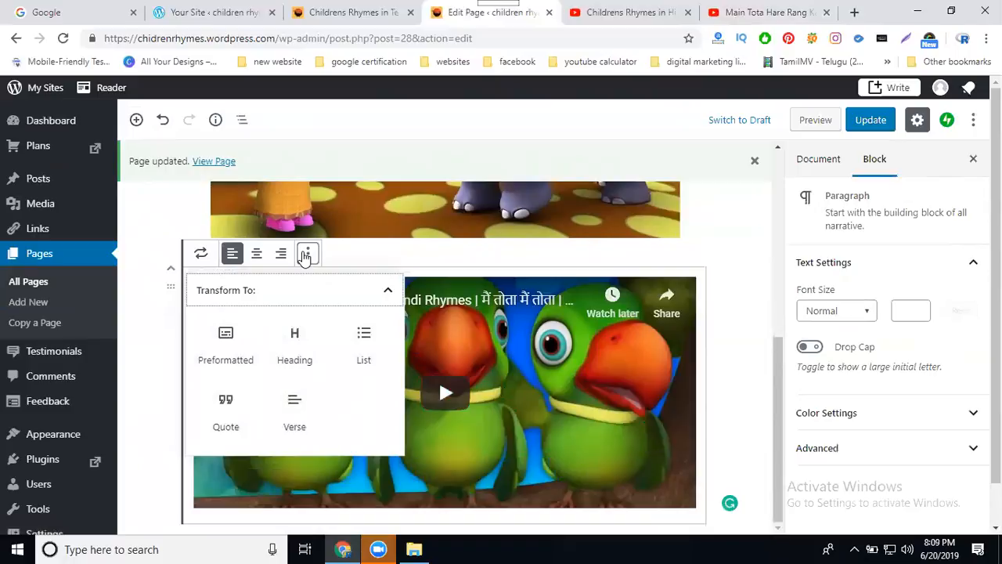
click(305, 253)
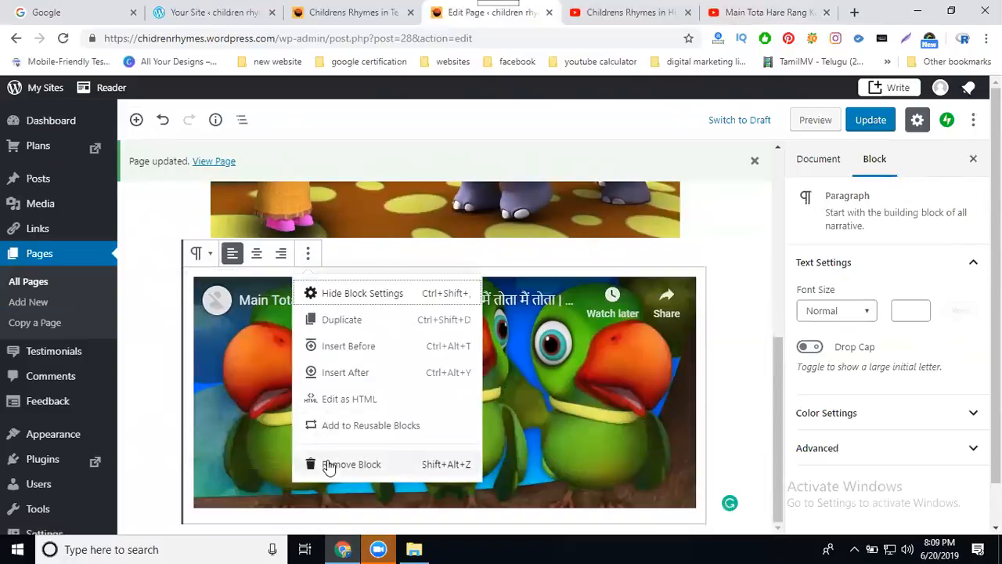
click(328, 465)
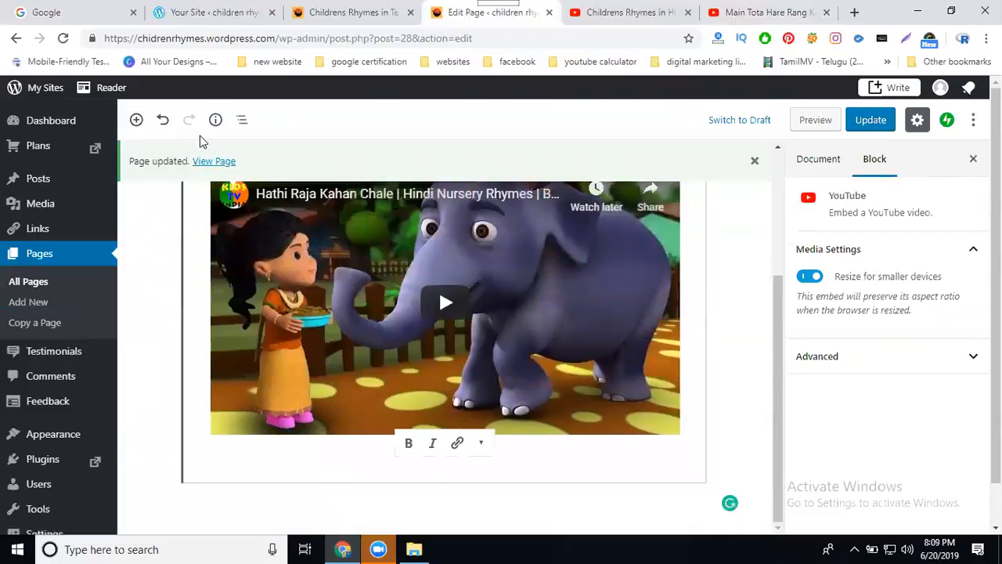
Add a Code block with the "Main Tota Hare Rang Ka" iframe embed code below the "Hathi Raja Kahan Chale" video and set its width to 100%.
click(138, 121)
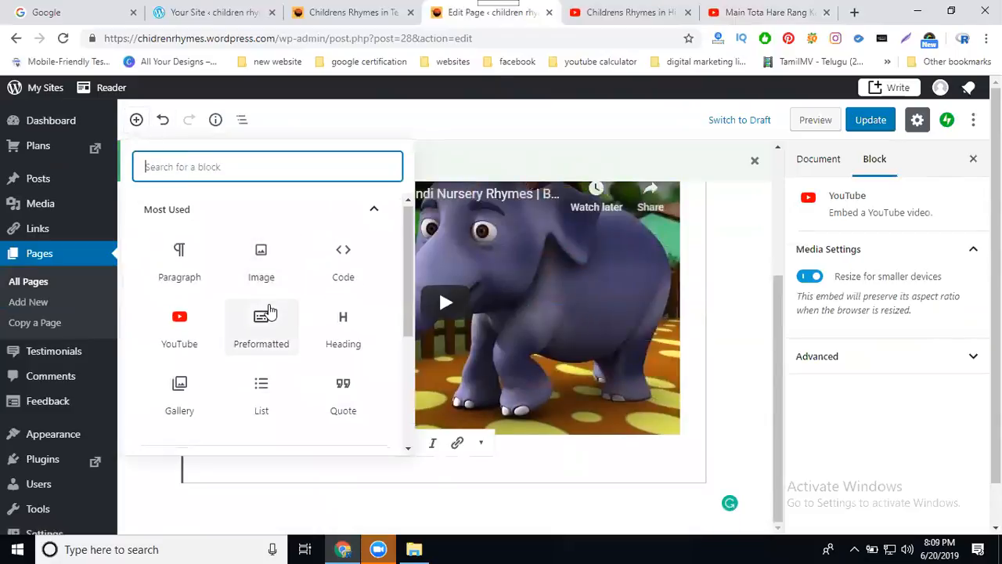
scroll(266, 313, down, 1)
click(343, 206)
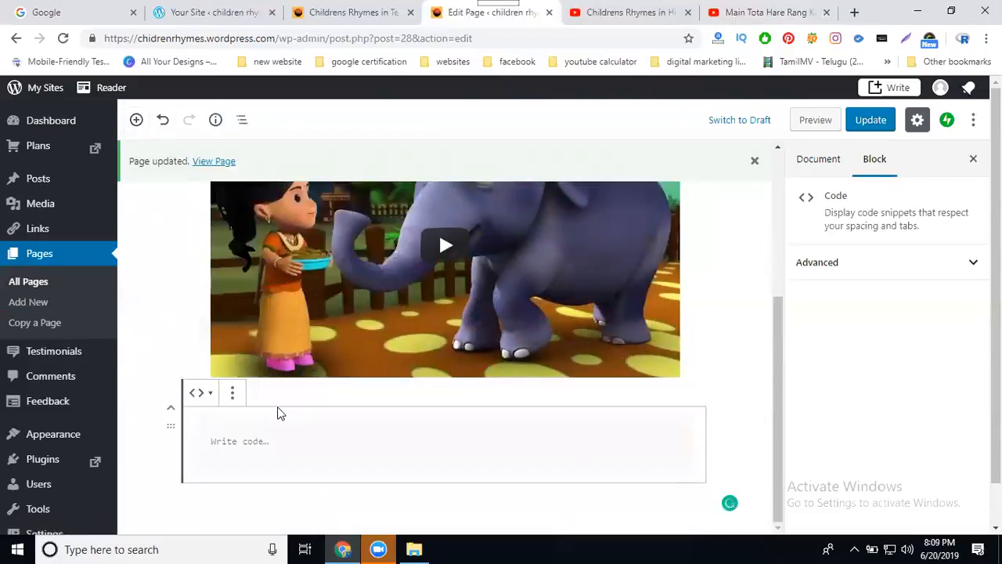
text(<iframe width="560" height="315" src="https://www.youtube.com/embed/vTCZrgb2PWc" frameborder="0" allow="accelerometer; autoplay; encrypted-media; gyroscope; picture-in-picture" allowfullscreen></iframe>)
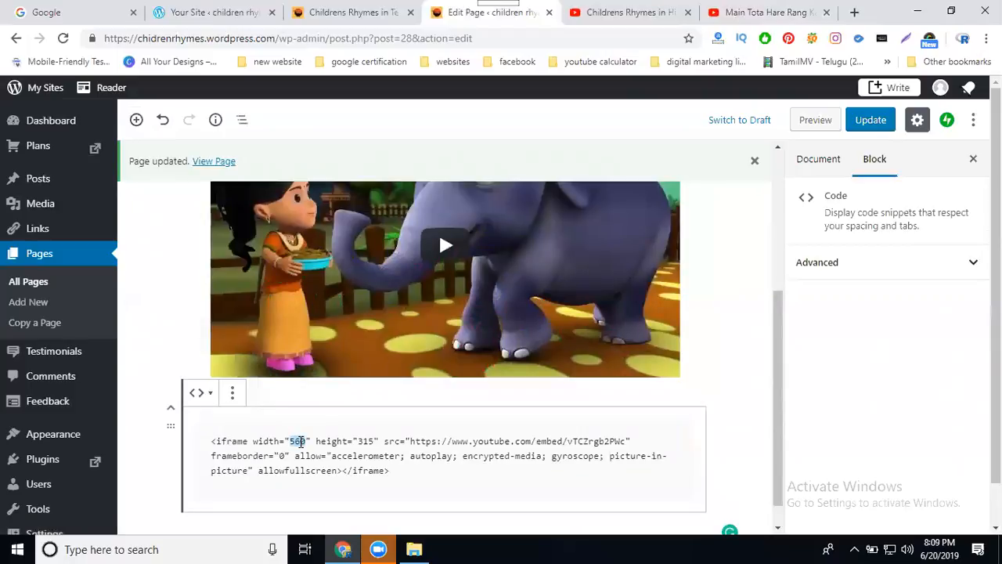
text(100%)
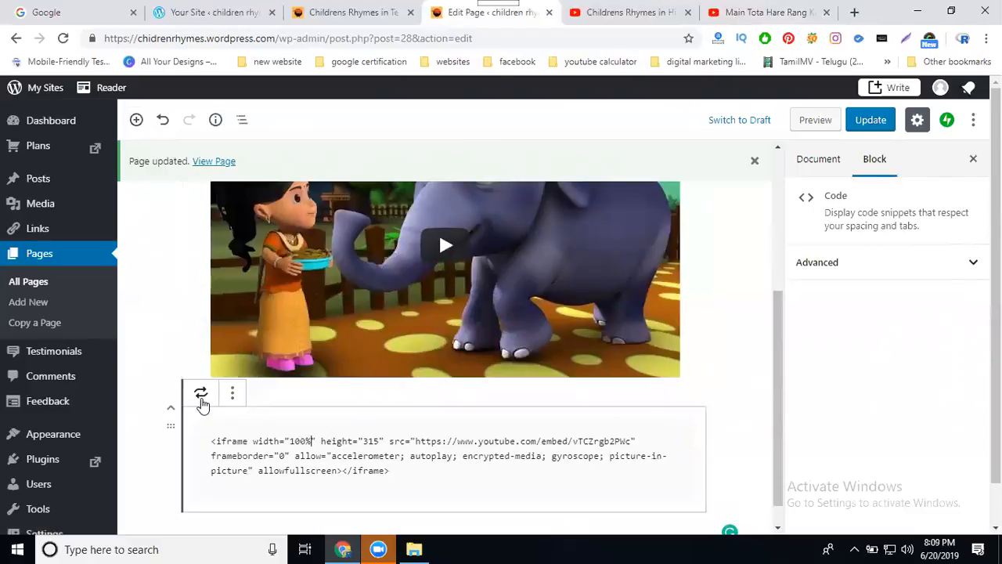
Transform the Code block with the 100% wide iframe into a Preformatted block and update the Hindi page.
click(199, 393)
click(223, 489)
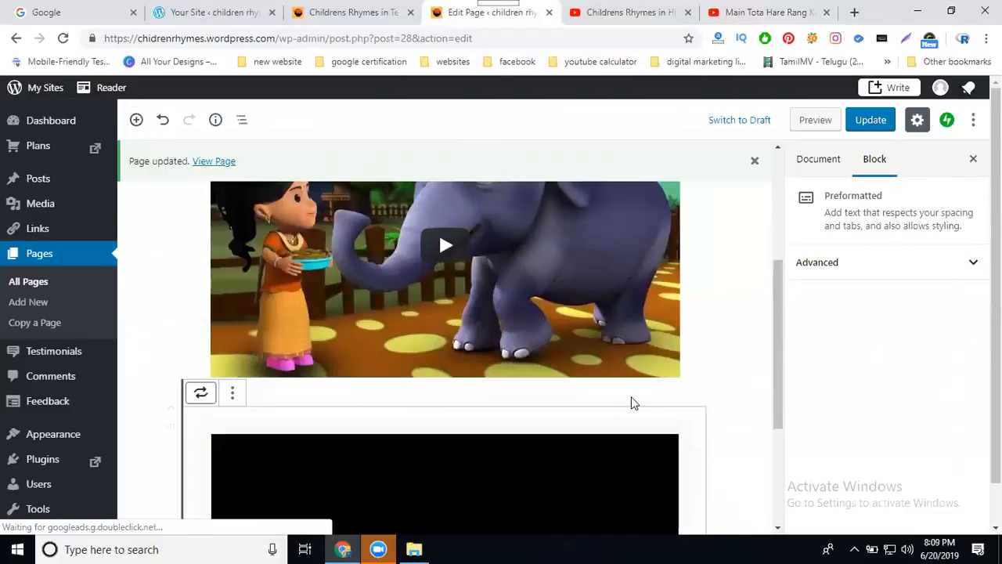
scroll(740, 361, down, 3)
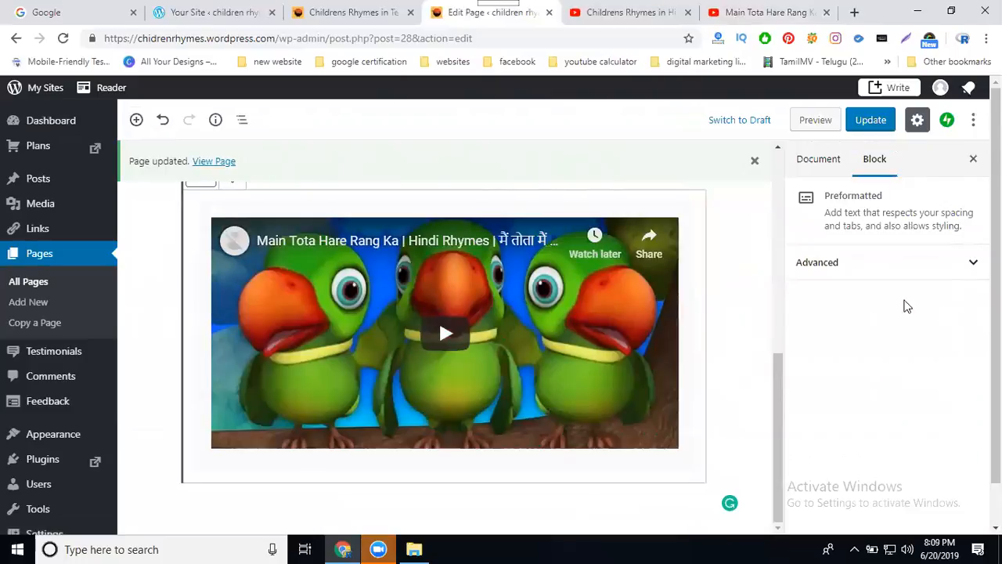
click(882, 132)
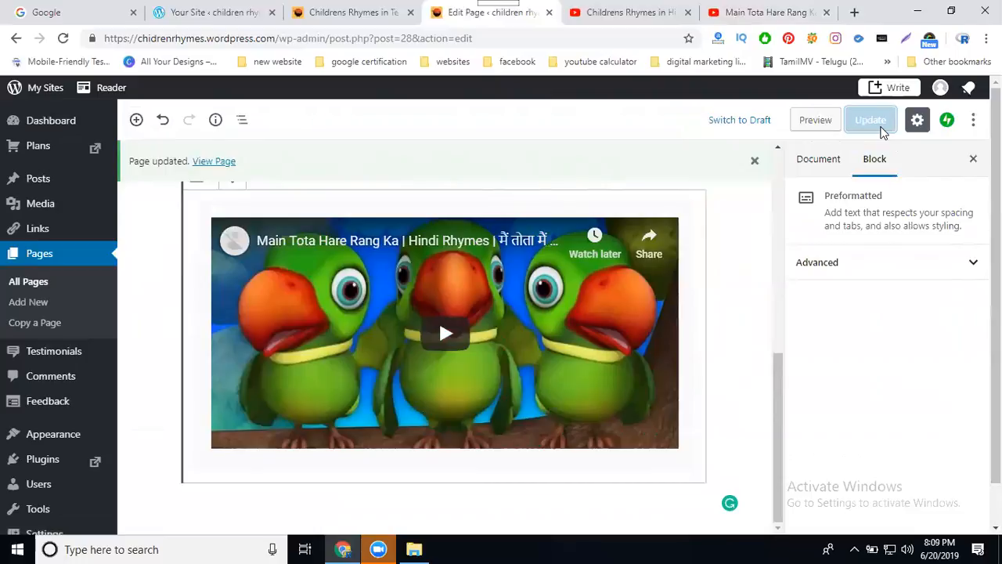
Reload the published Telugu page and narrow the browser window to about phone width to examine the responsive layout.
click(340, 9)
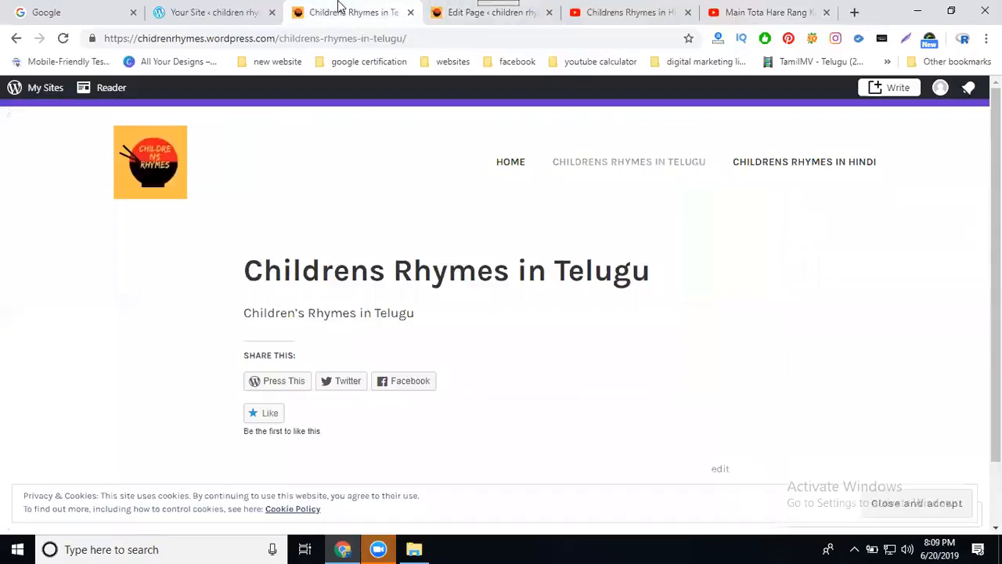
click(62, 38)
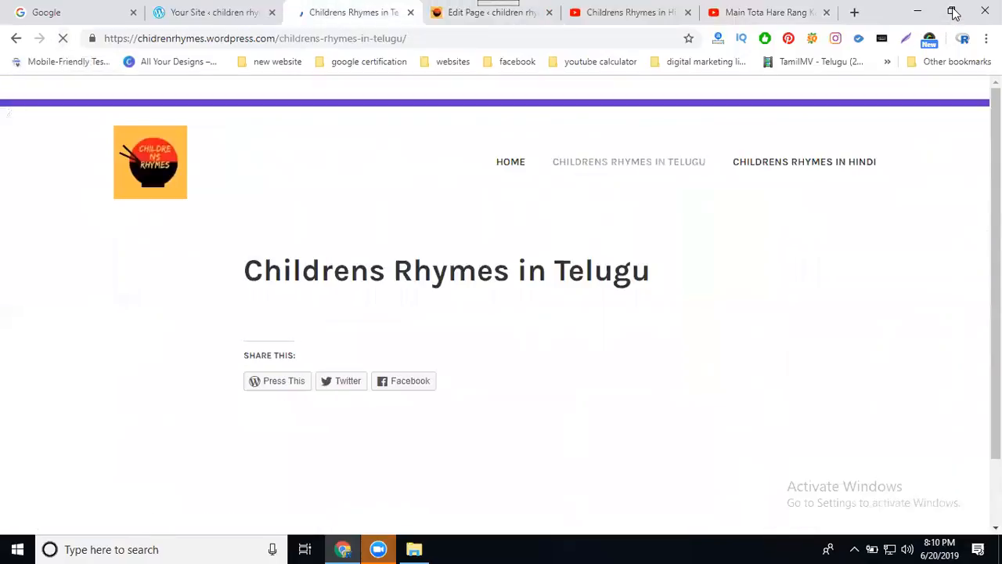
click(953, 14)
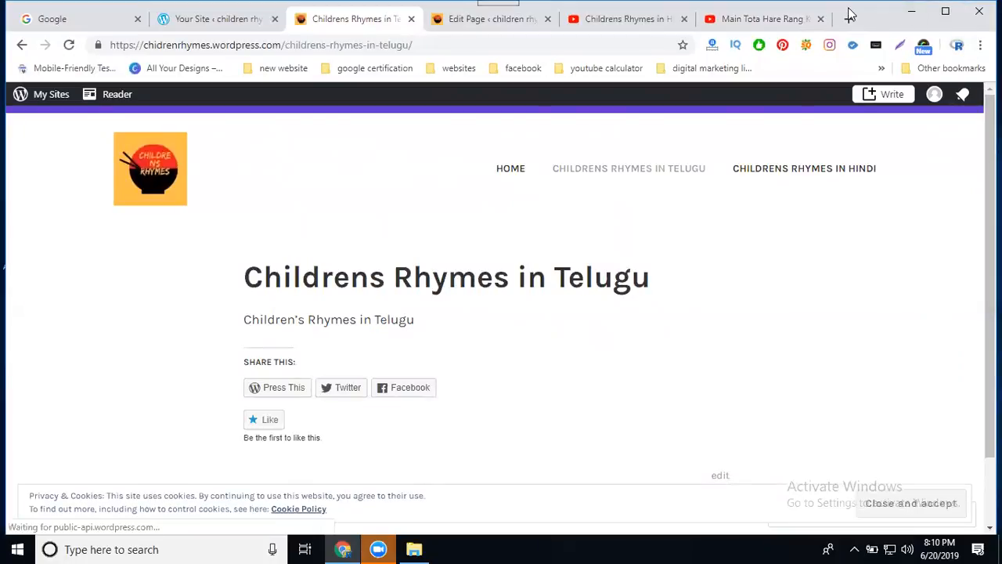
drag(850, 14, 819, 15)
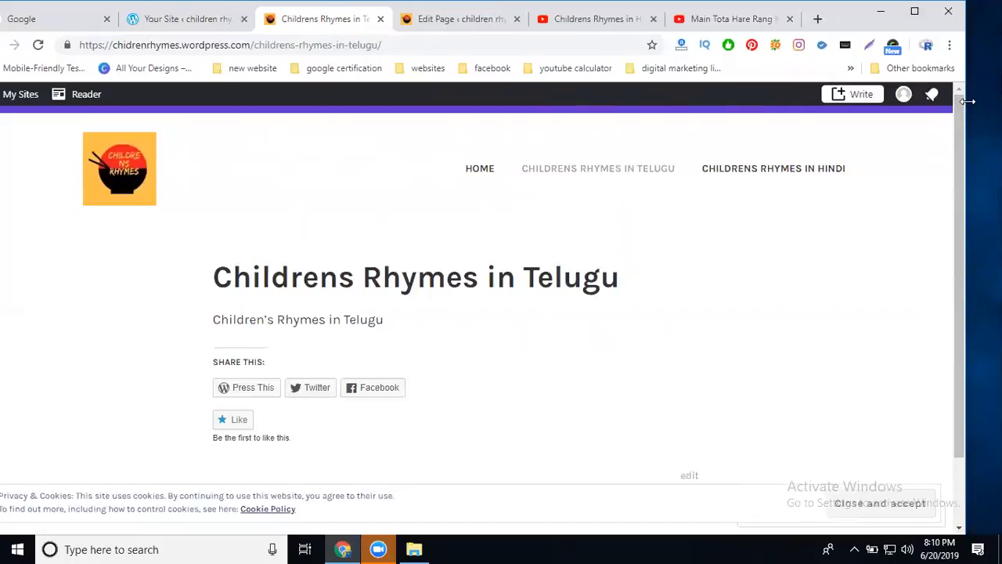
drag(968, 100, 341, 105)
scroll(235, 219, down, 1)
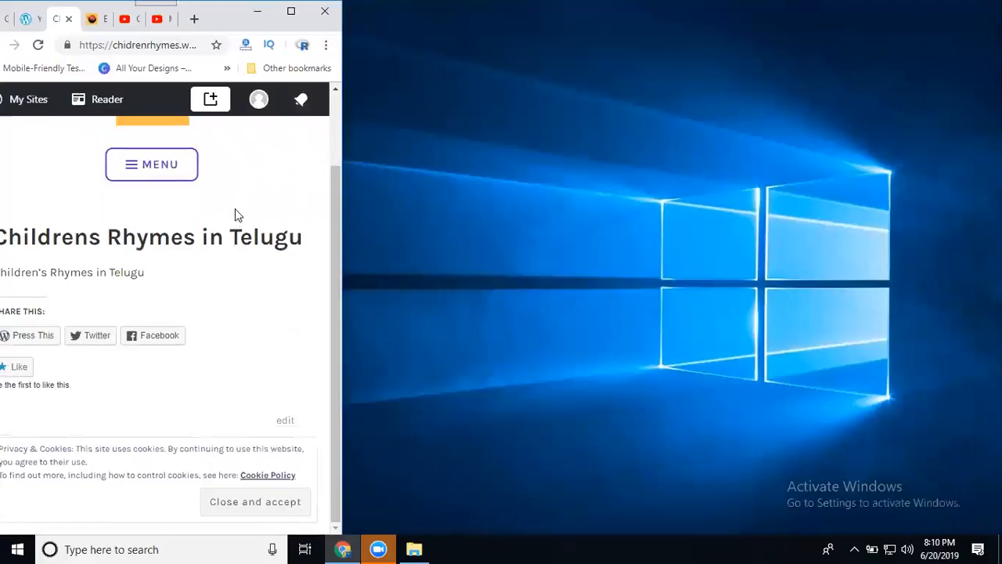
scroll(235, 215, up, 1)
click(39, 46)
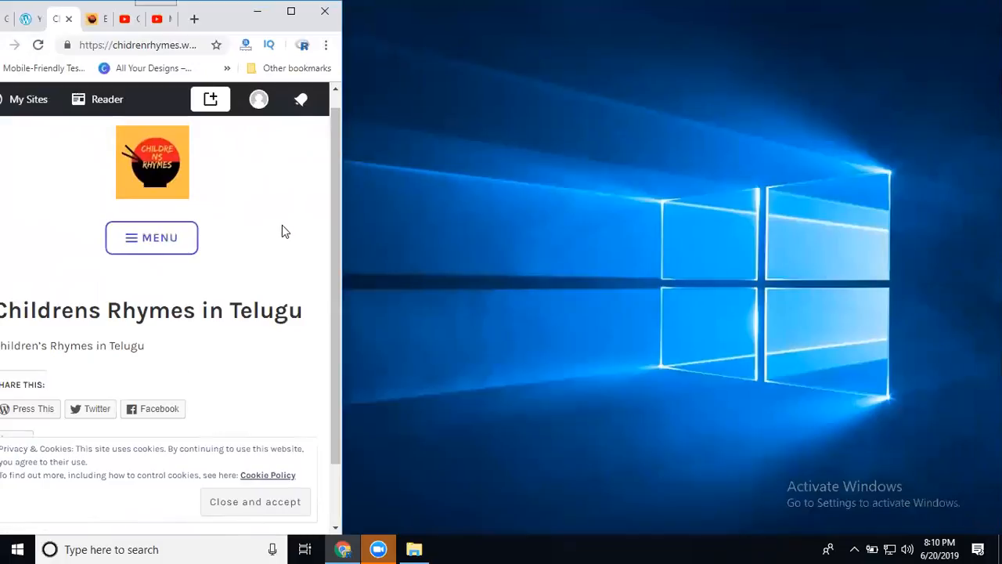
Open the published Childrens Rhymes in Hindi page and examine both videos' sizing in the narrow window and at full window width.
click(161, 242)
click(129, 344)
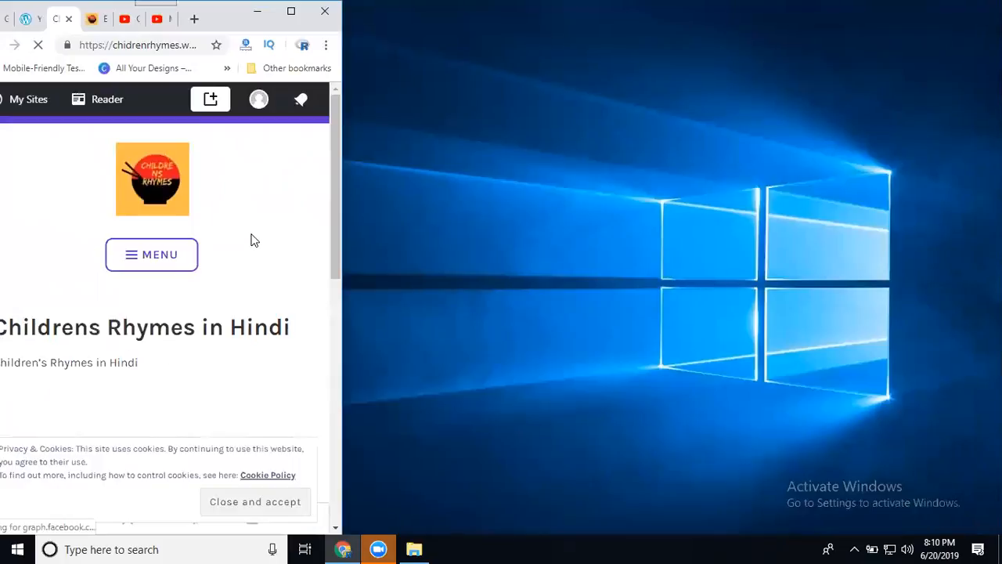
scroll(250, 243, down, 2)
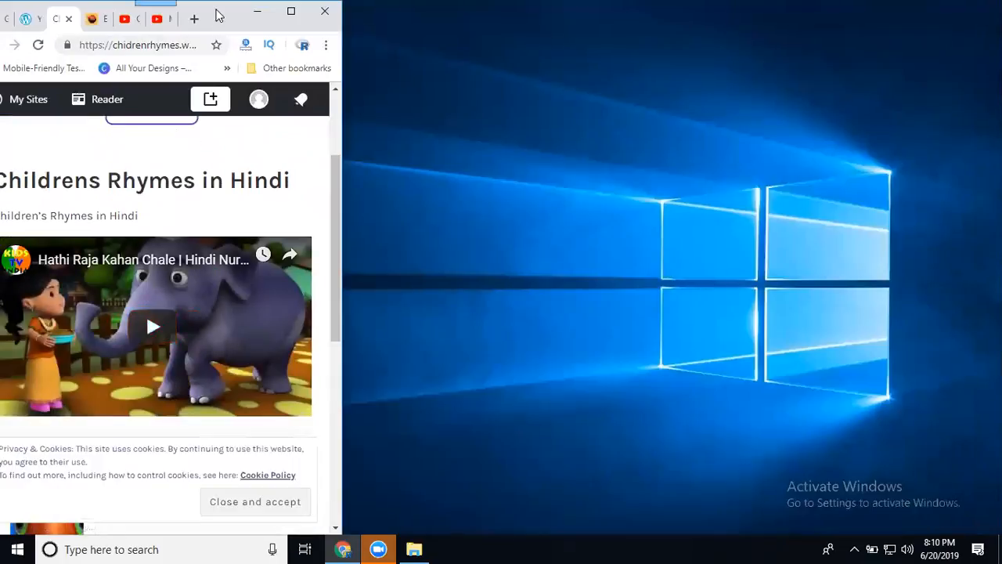
drag(229, 17, 434, 18)
scroll(442, 204, down, 3)
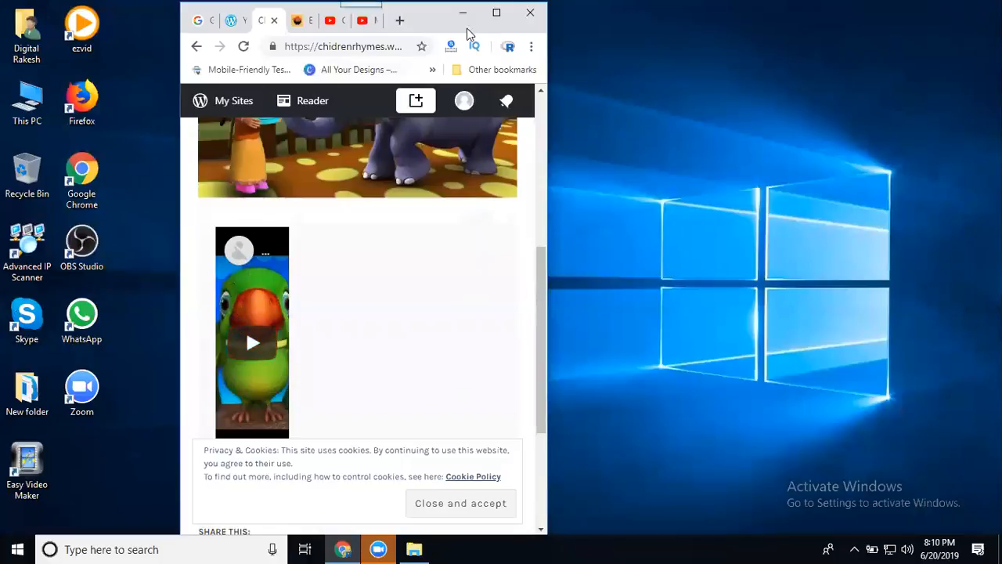
click(496, 16)
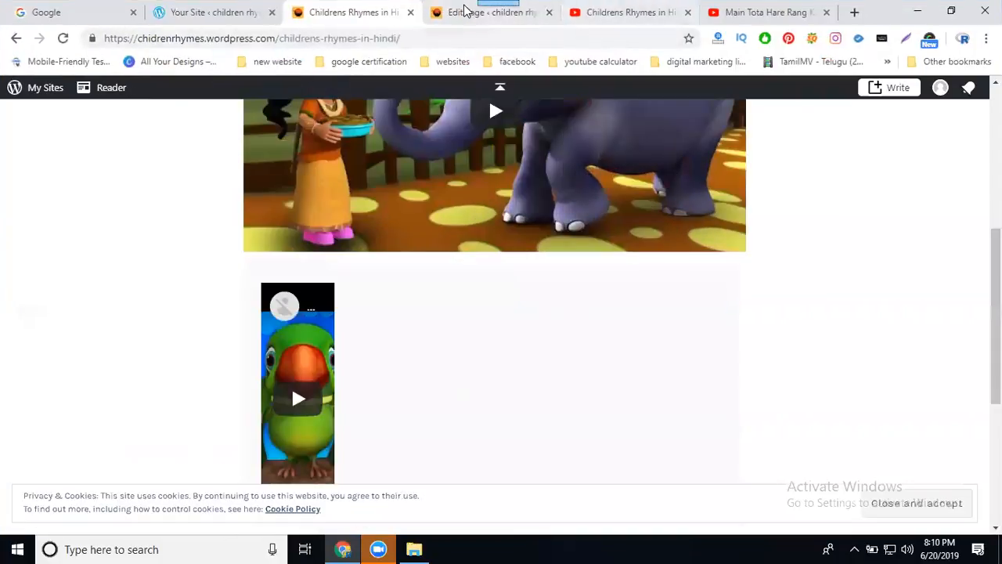
click(63, 39)
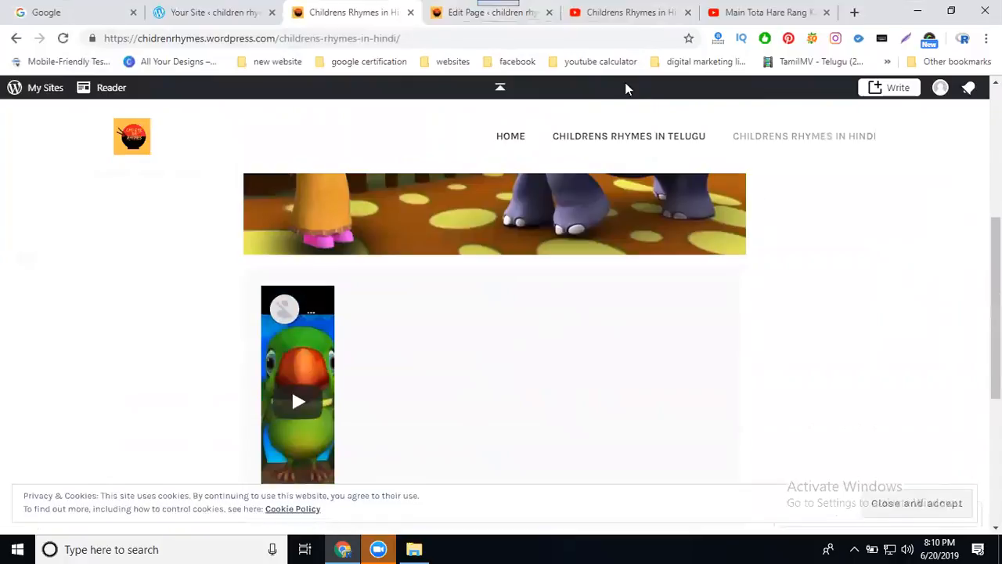
Return to the Hindi page editor and remove the Preformatted block holding the "Main Tota Hare Rang Ka" video.
click(452, 16)
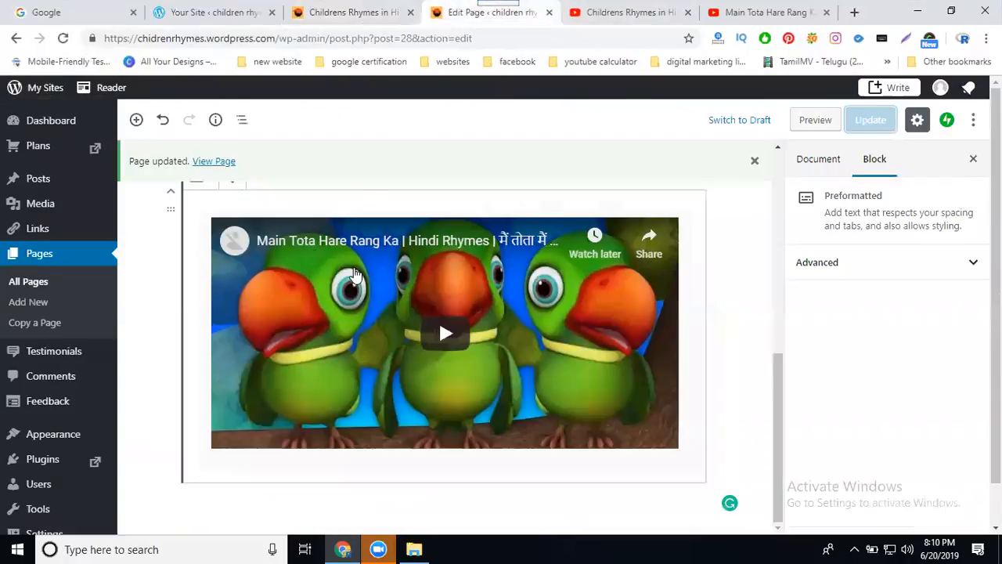
scroll(435, 321, up, 2)
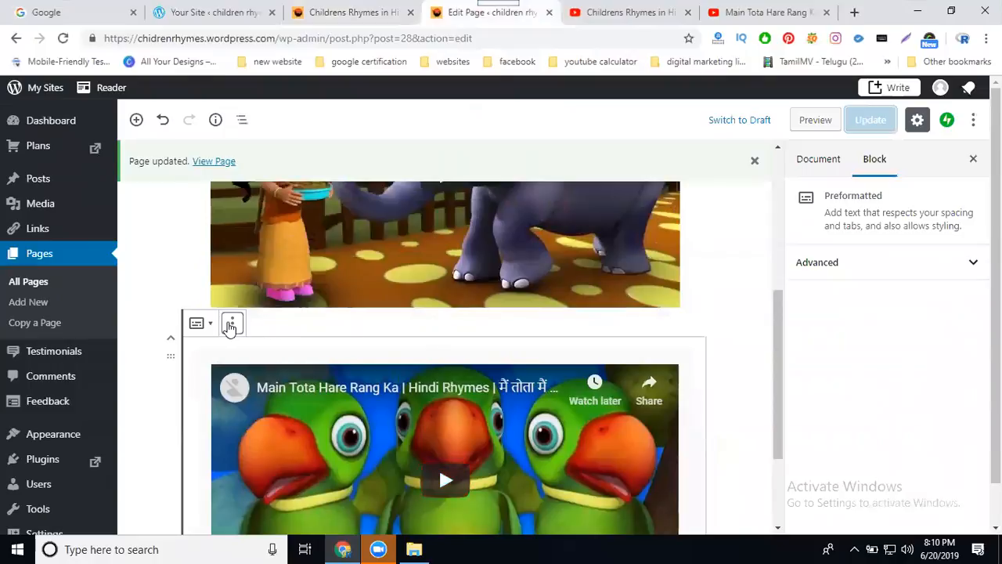
click(231, 324)
click(264, 532)
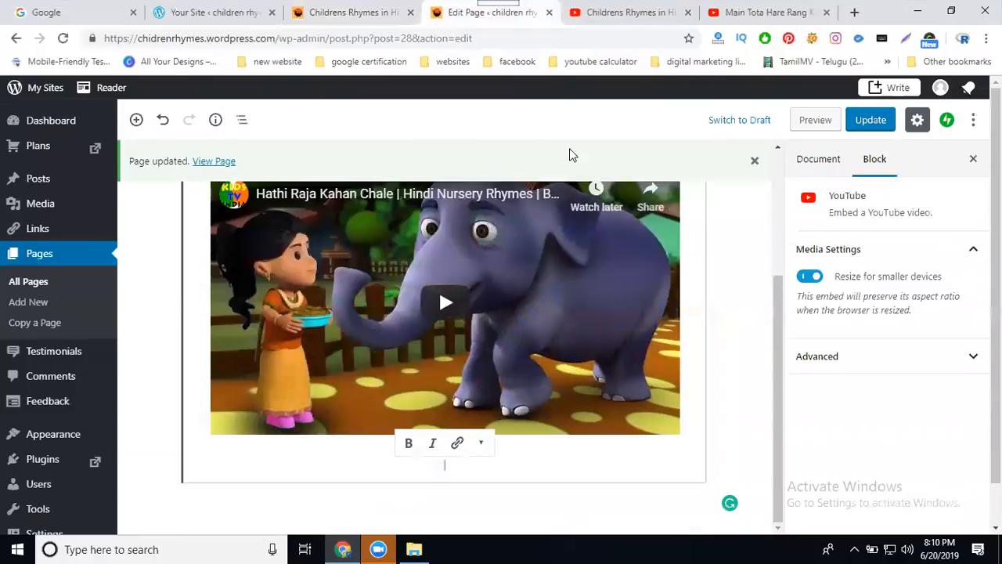
Add a Code block below the "Hathi Raja Kahan Chale" video with the unmodified 560 by 315 iframe embed code of "Main Tota Hare Rang Ka".
click(720, 14)
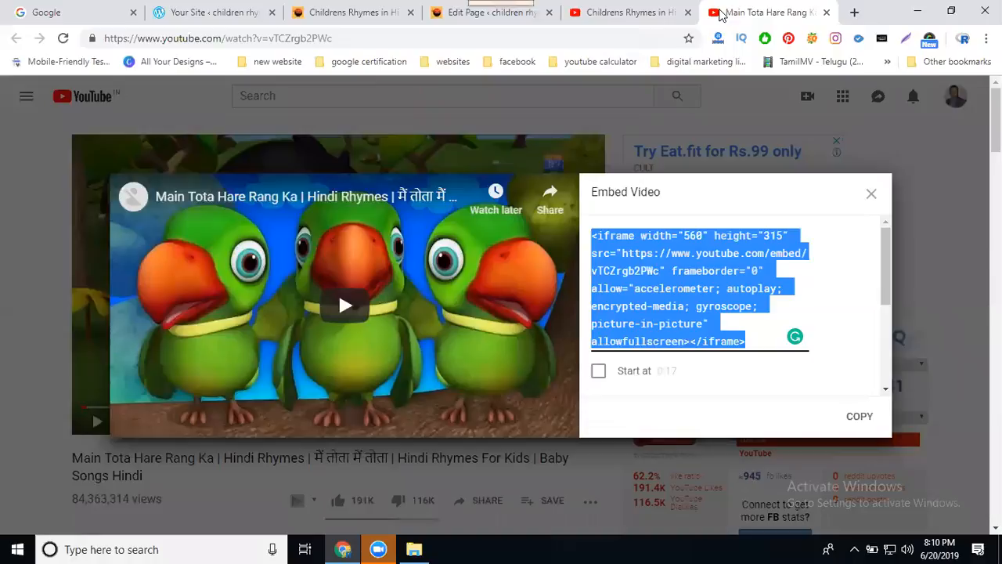
click(350, 14)
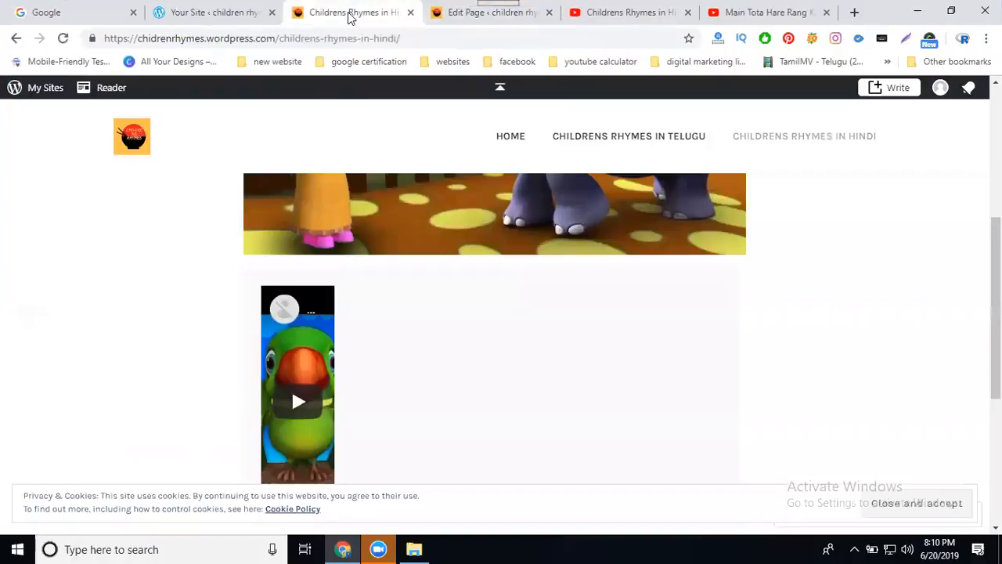
click(446, 17)
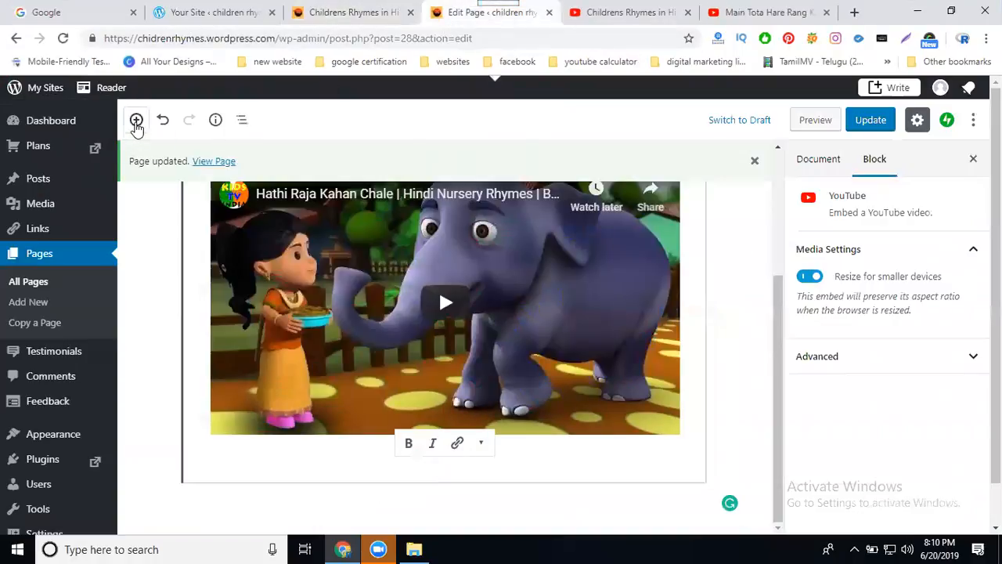
click(135, 120)
click(267, 261)
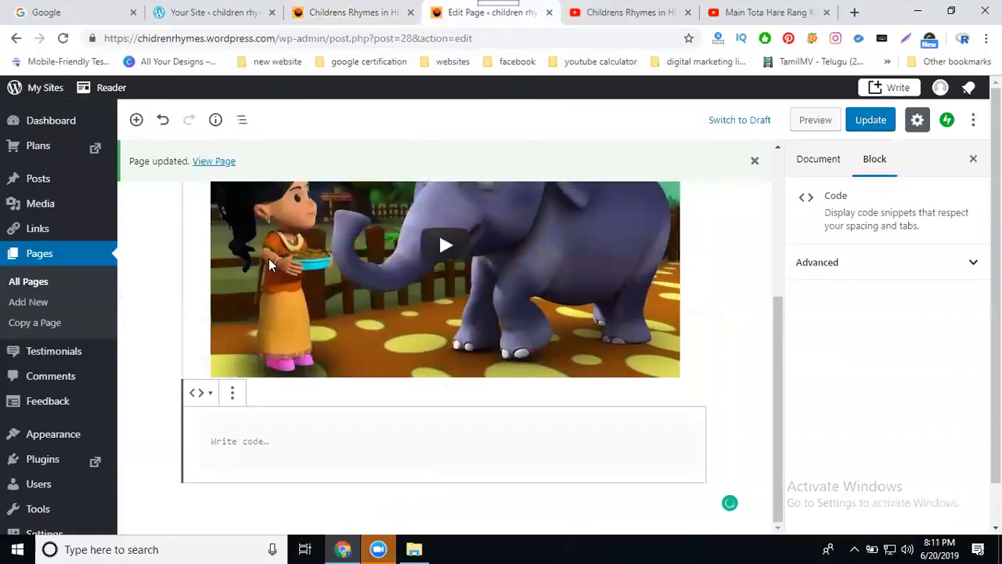
text(<iframe width="560" height="315" src="https://www.youtube.com/embed/vTCZrgb2PWc" frameborder="0" allow="accelerometer; autoplay; encrypted-media; gyroscope; picture-in-picture" allowfullscreen></iframe>)
Transform the Code block with the 560 by 315 iframe into a Preformatted block and update the Hindi page.
click(197, 392)
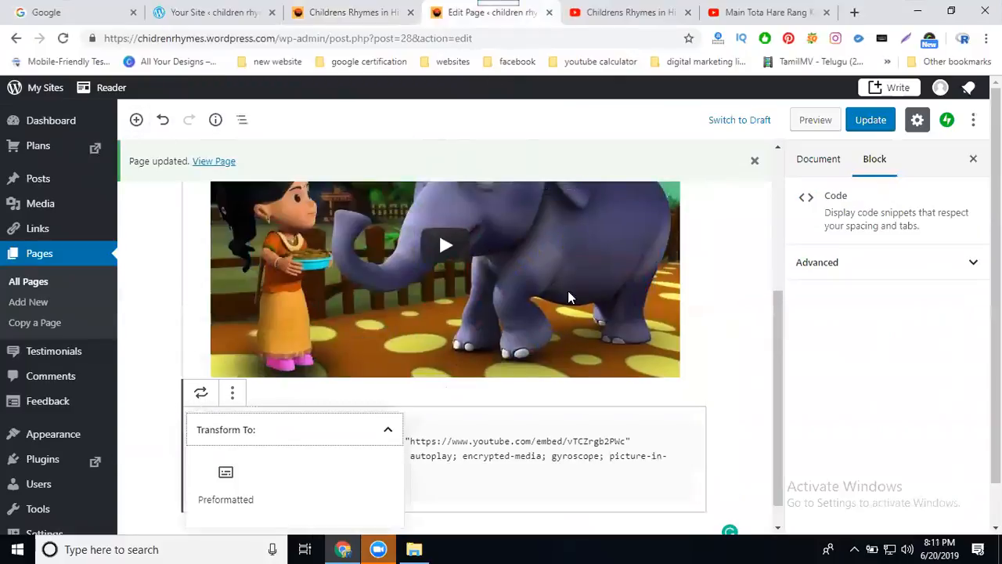
click(226, 479)
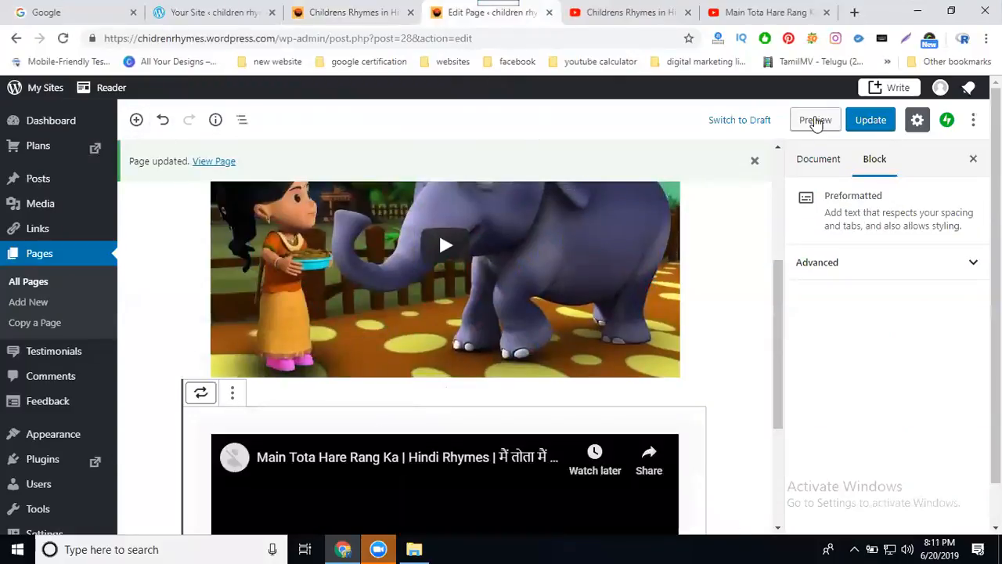
click(861, 123)
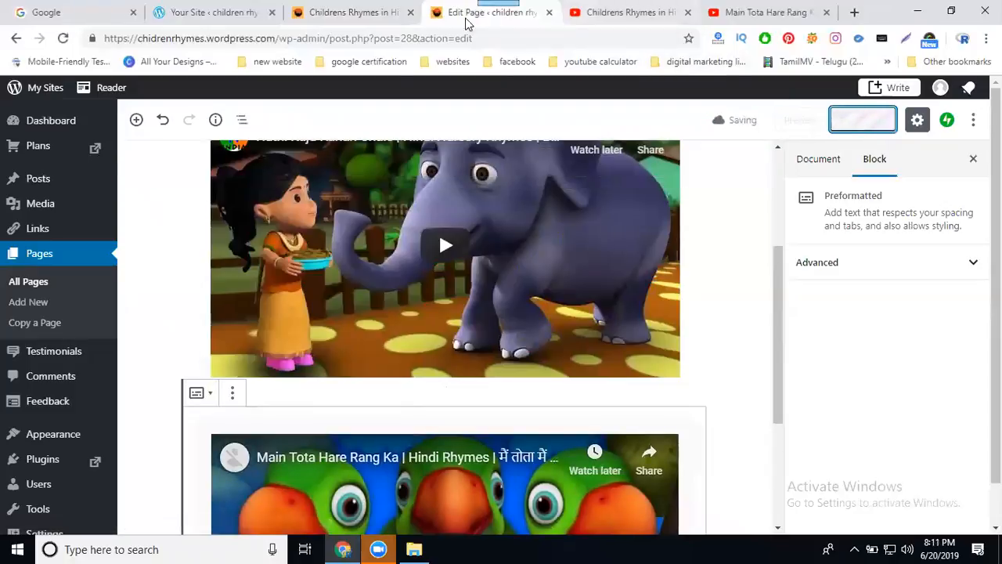
Reload the published Hindi page and check how the "Main Tota Hare Rang Ka" video is displayed.
click(350, 14)
click(64, 39)
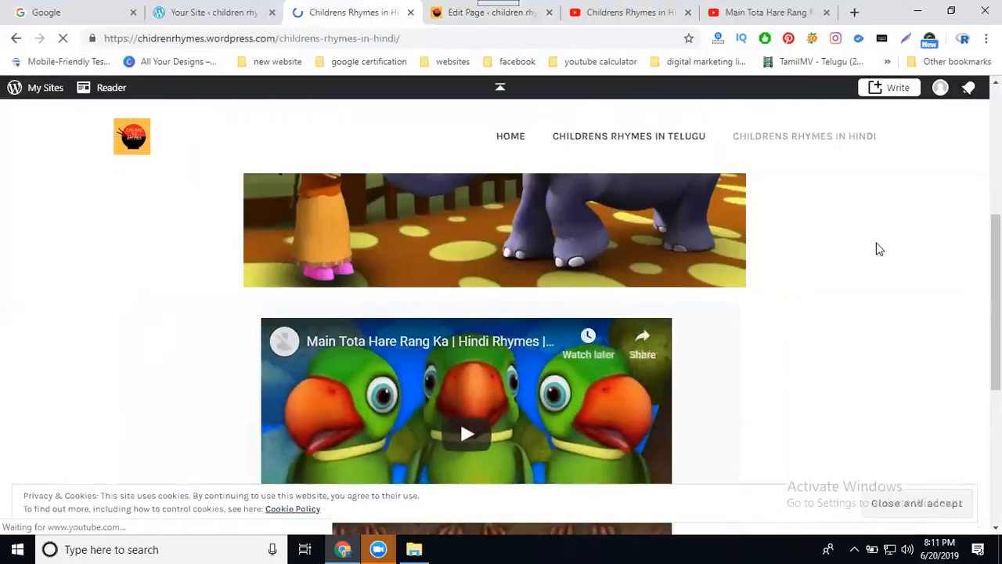
scroll(876, 239, down, 2)
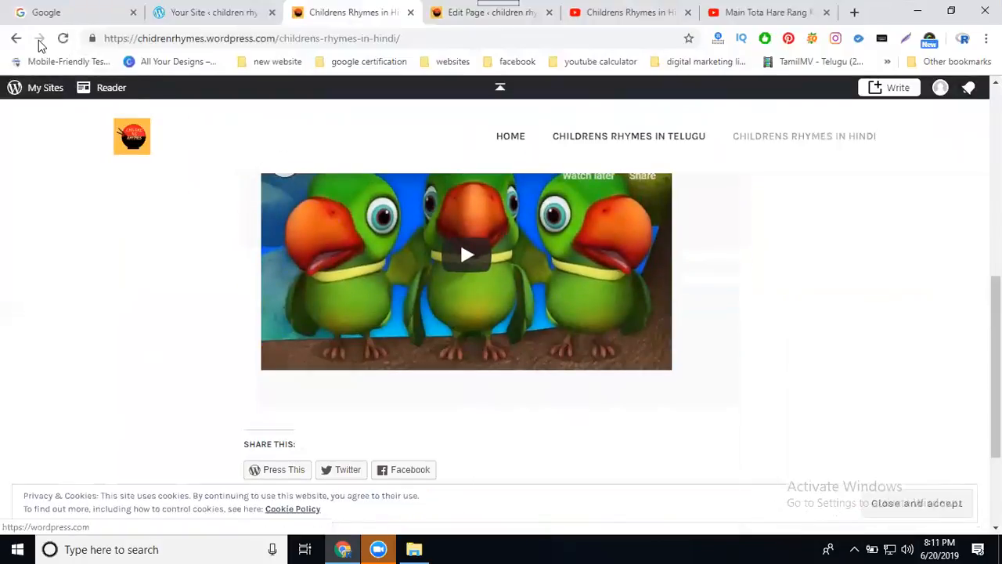
click(65, 39)
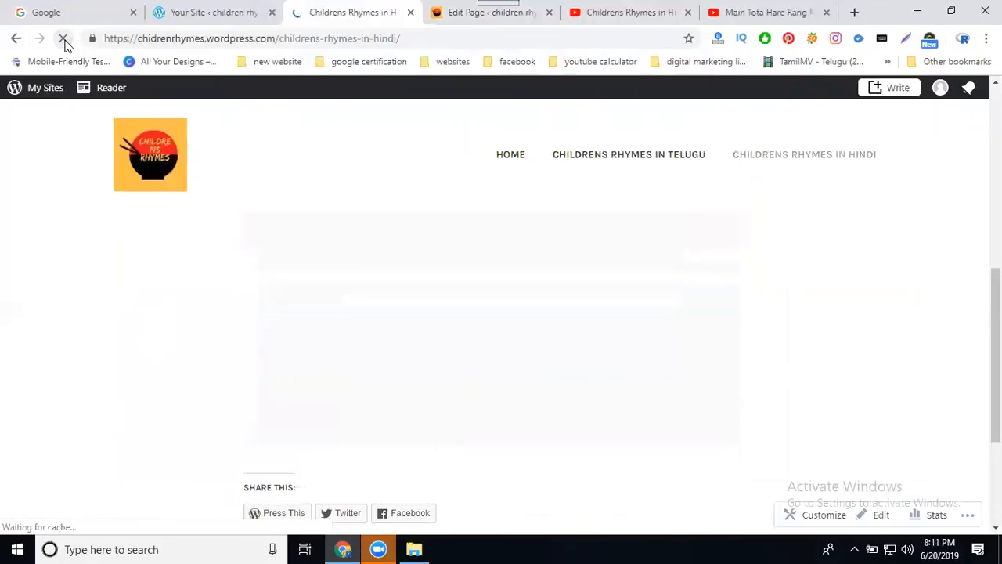